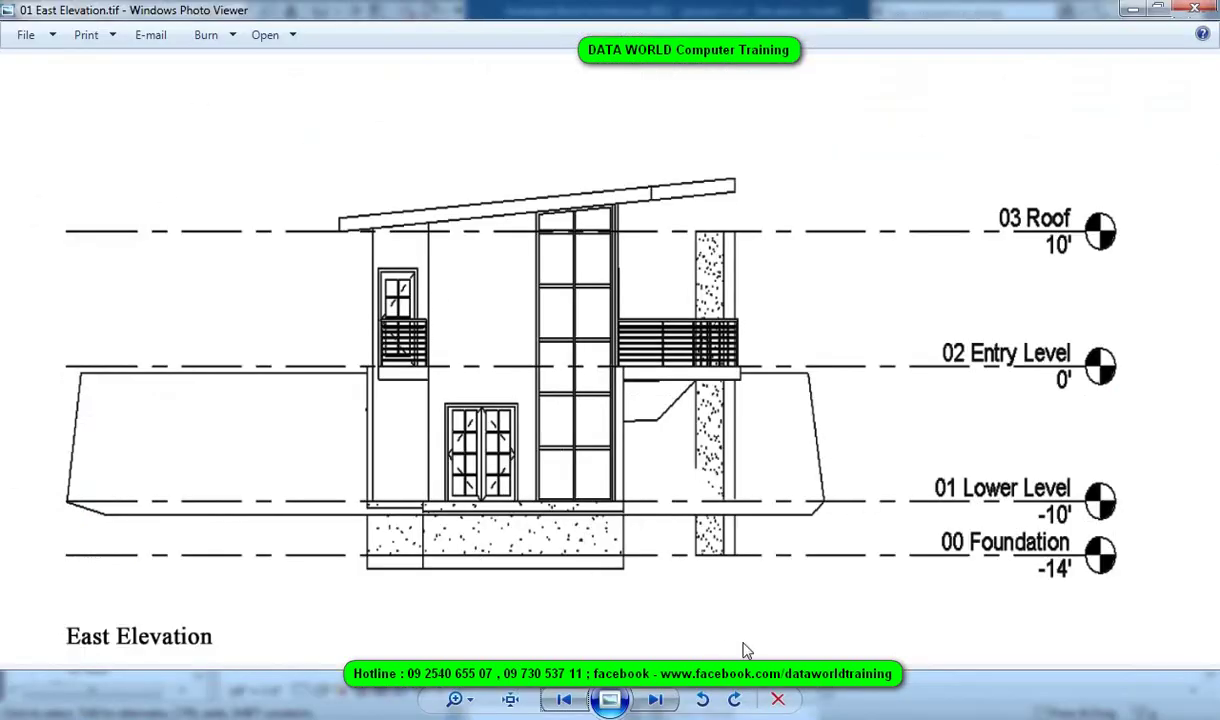
# Step: Cycle through the East, West, North and South elevations, Plan.tif and View.jpg, ending on 02 West Elevation.tif
pyautogui.press('Right')
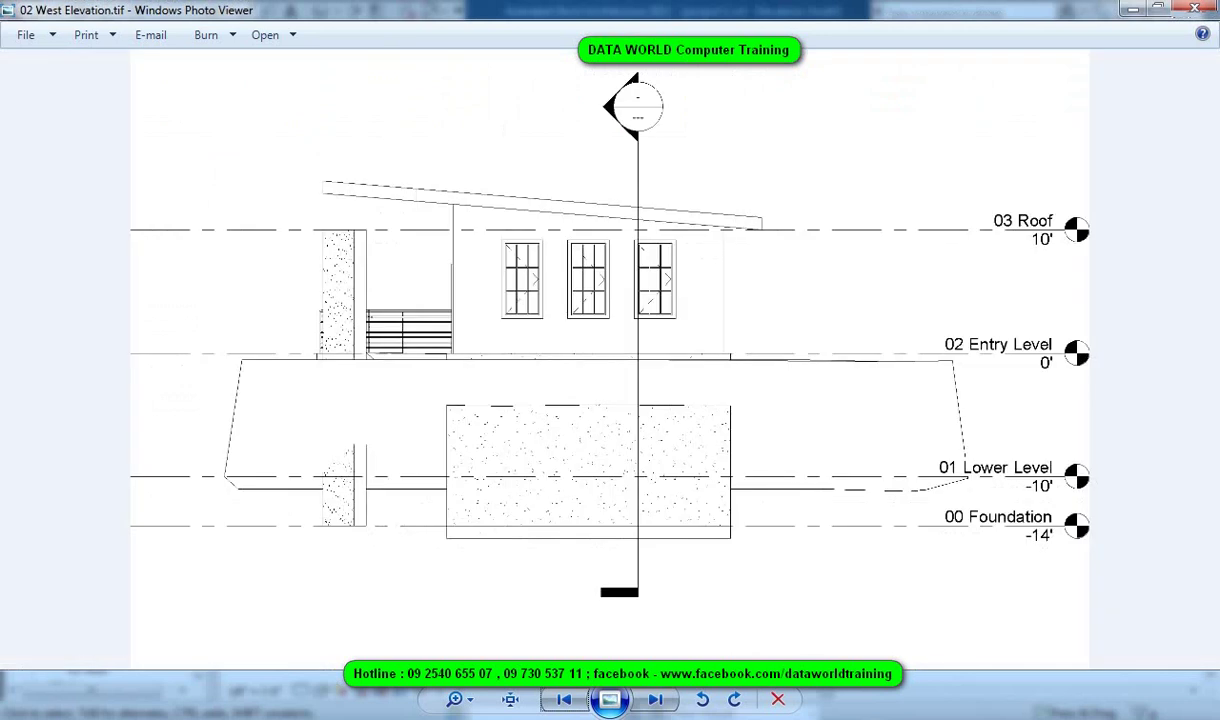
pyautogui.press('Right')
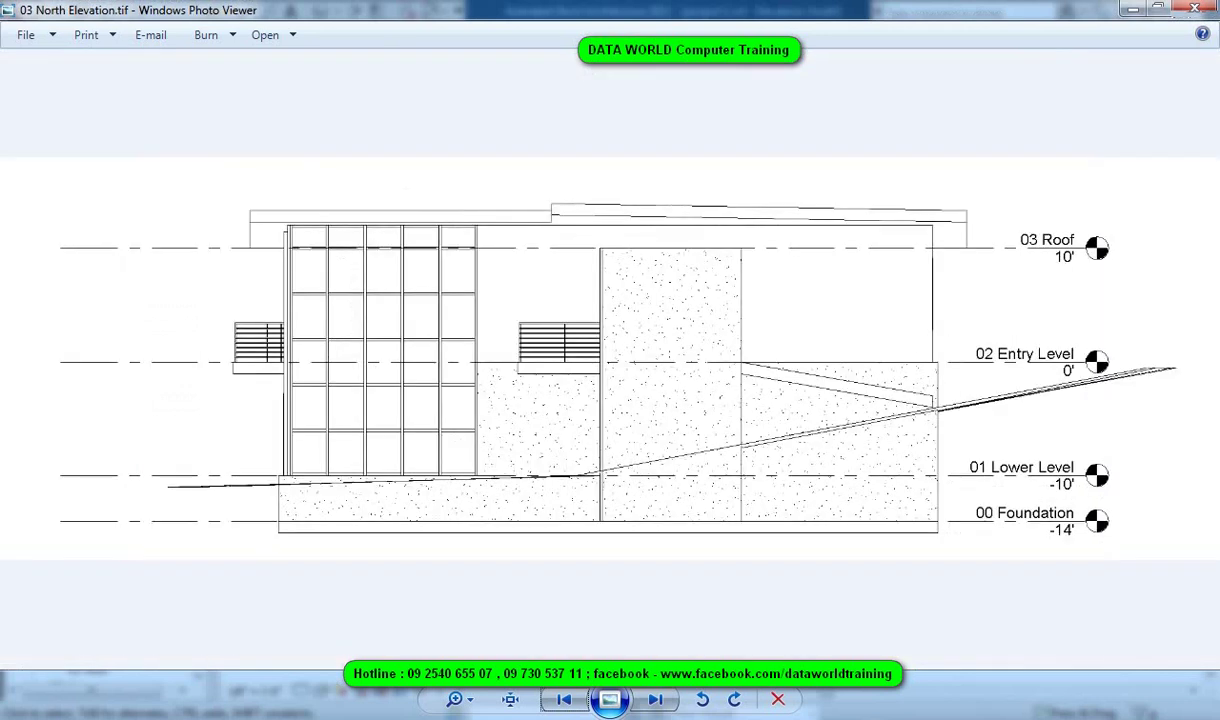
pyautogui.press('Right')
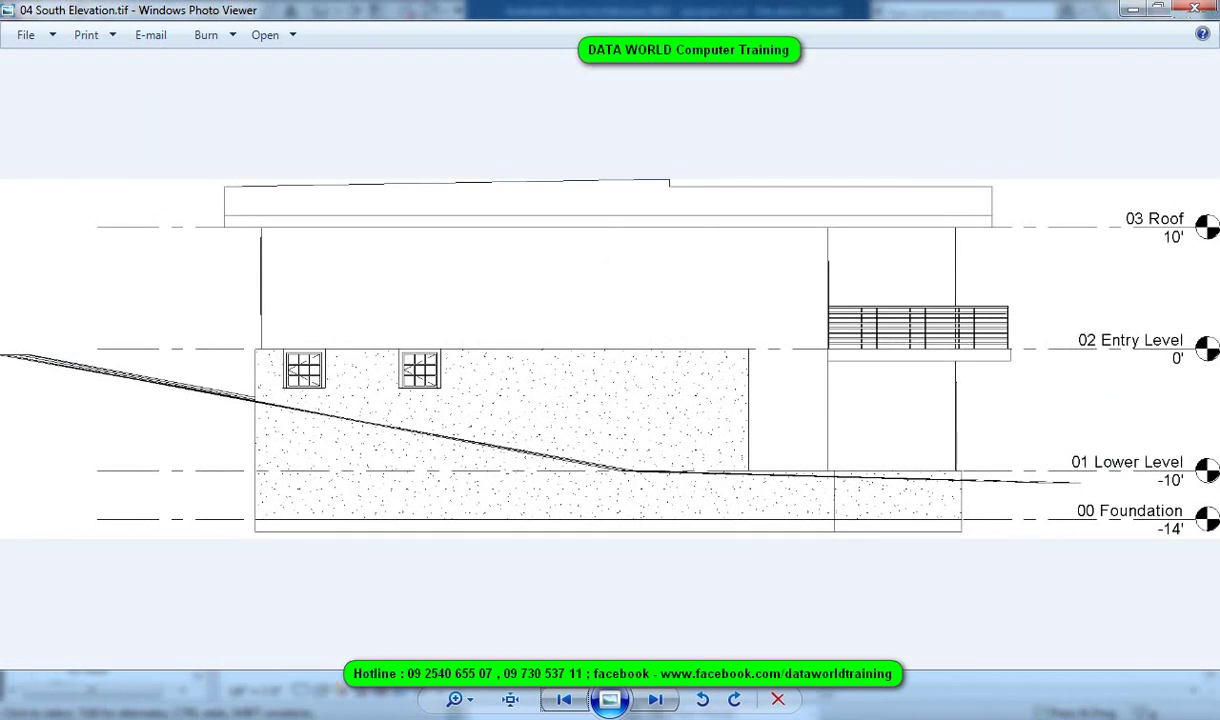
pyautogui.press('Right')
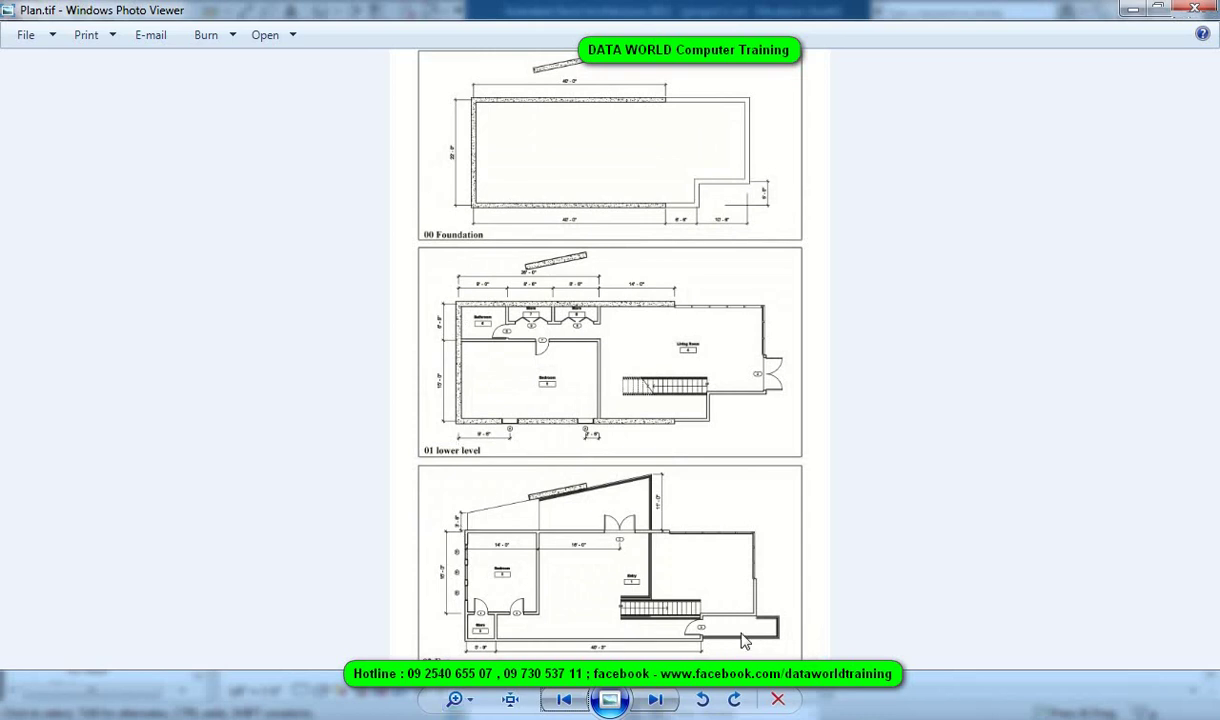
pyautogui.press('Right')
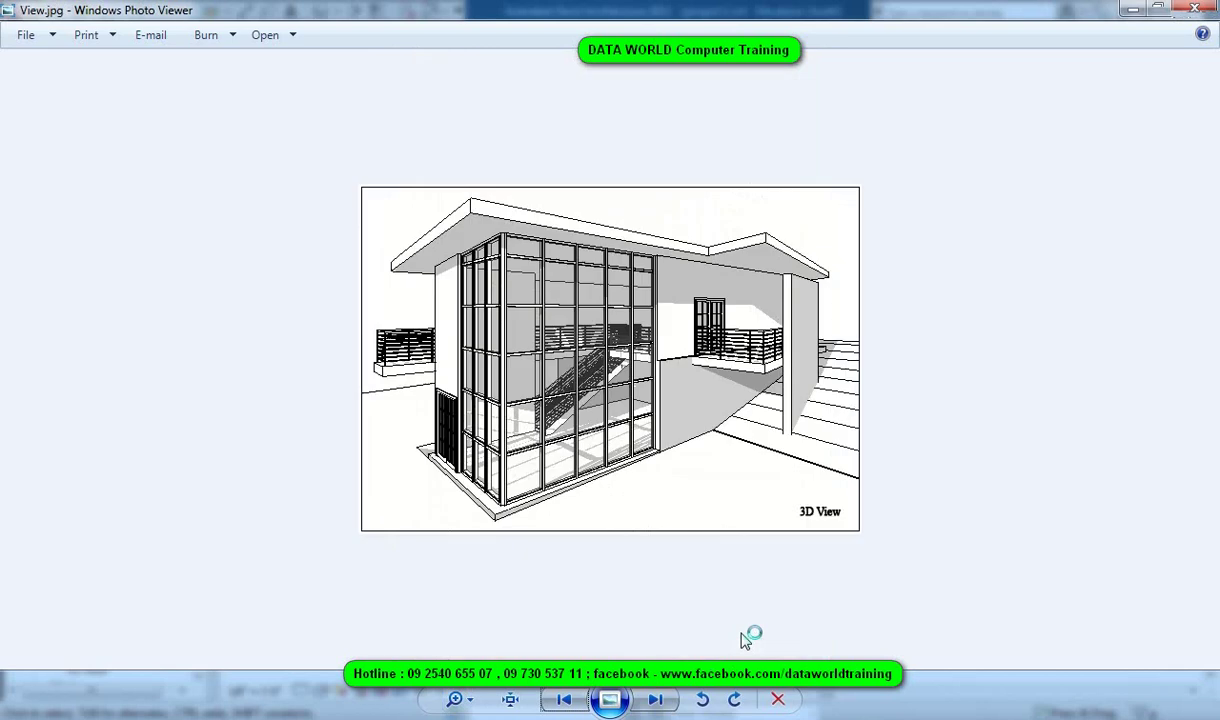
pyautogui.press('Right')
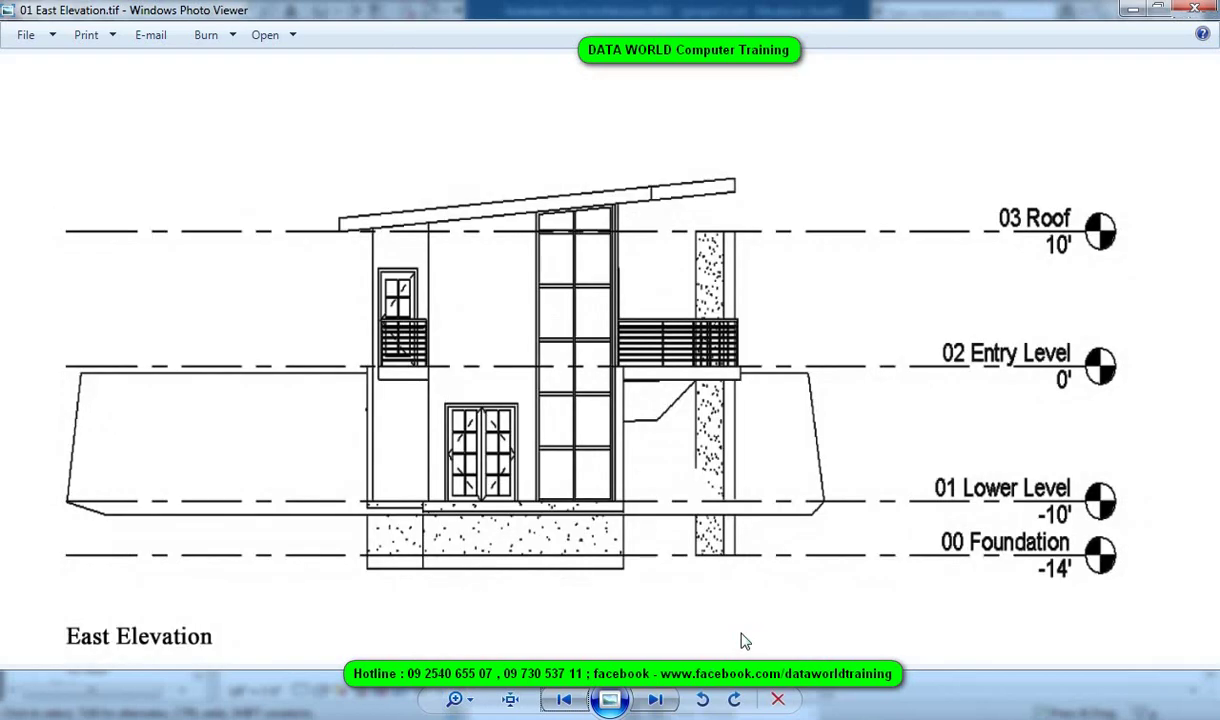
pyautogui.press('Left')
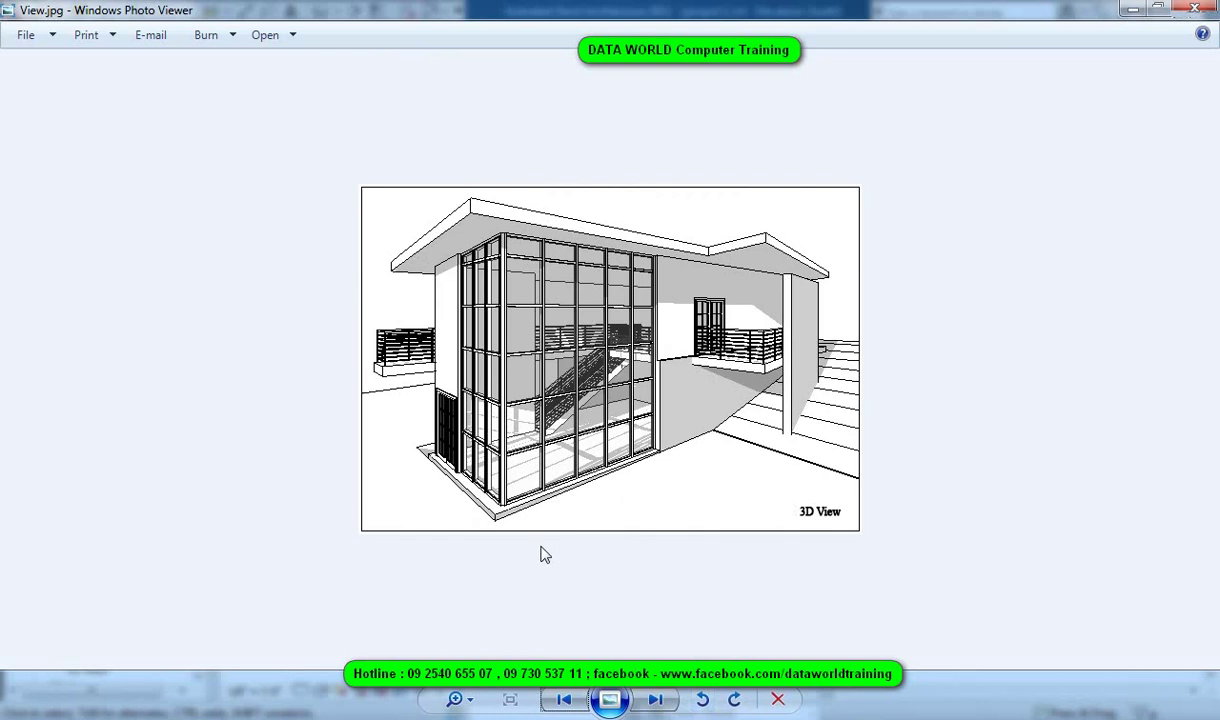
pyautogui.press('Left')
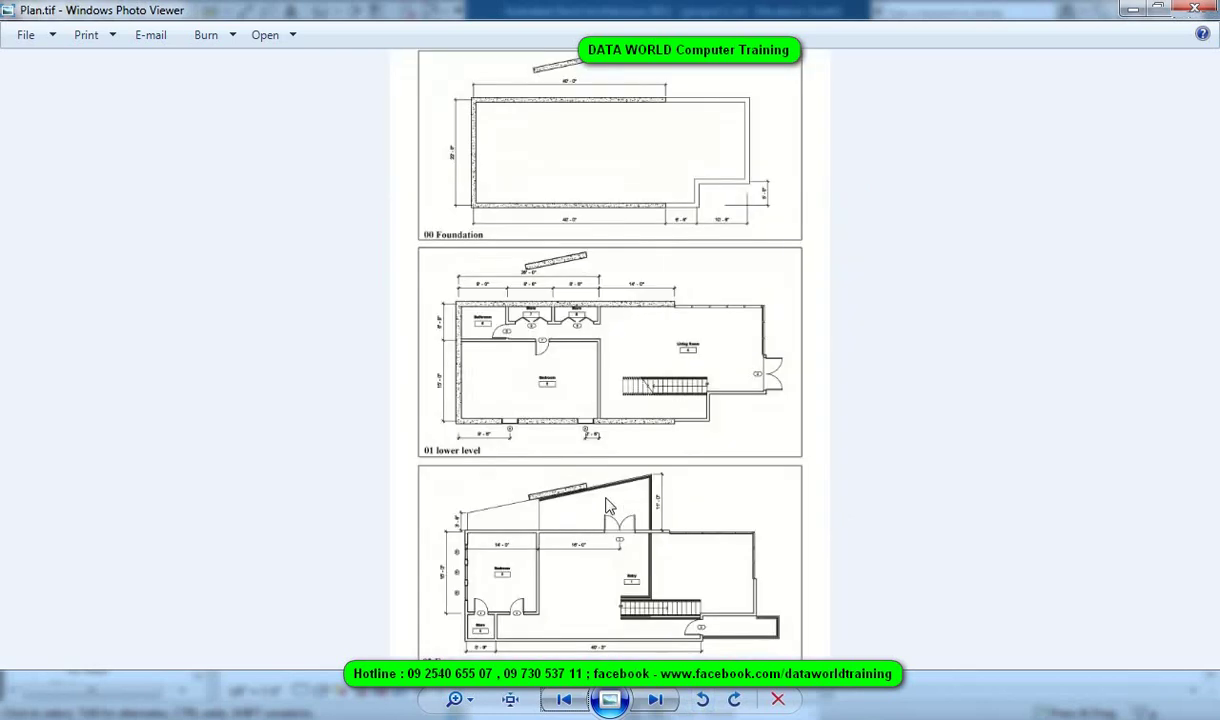
pyautogui.press('Right')
pyautogui.press('Right')
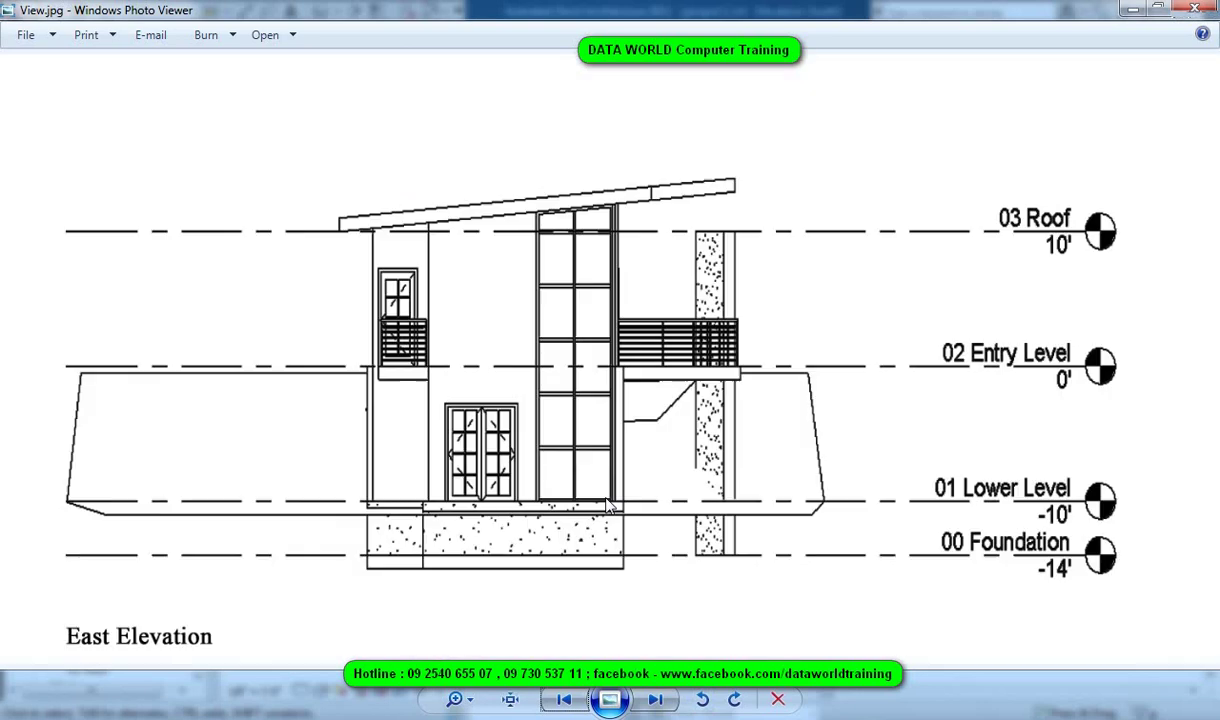
pyautogui.press('Right')
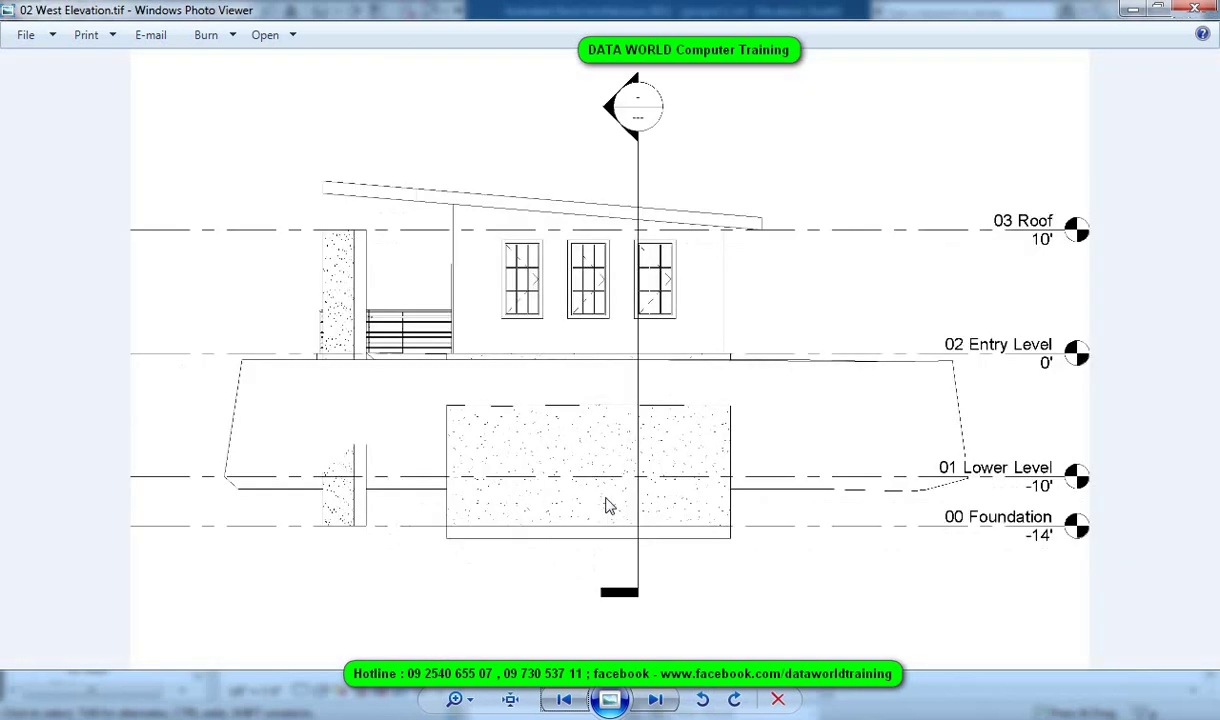
pyautogui.press('Right')
pyautogui.press('Right')
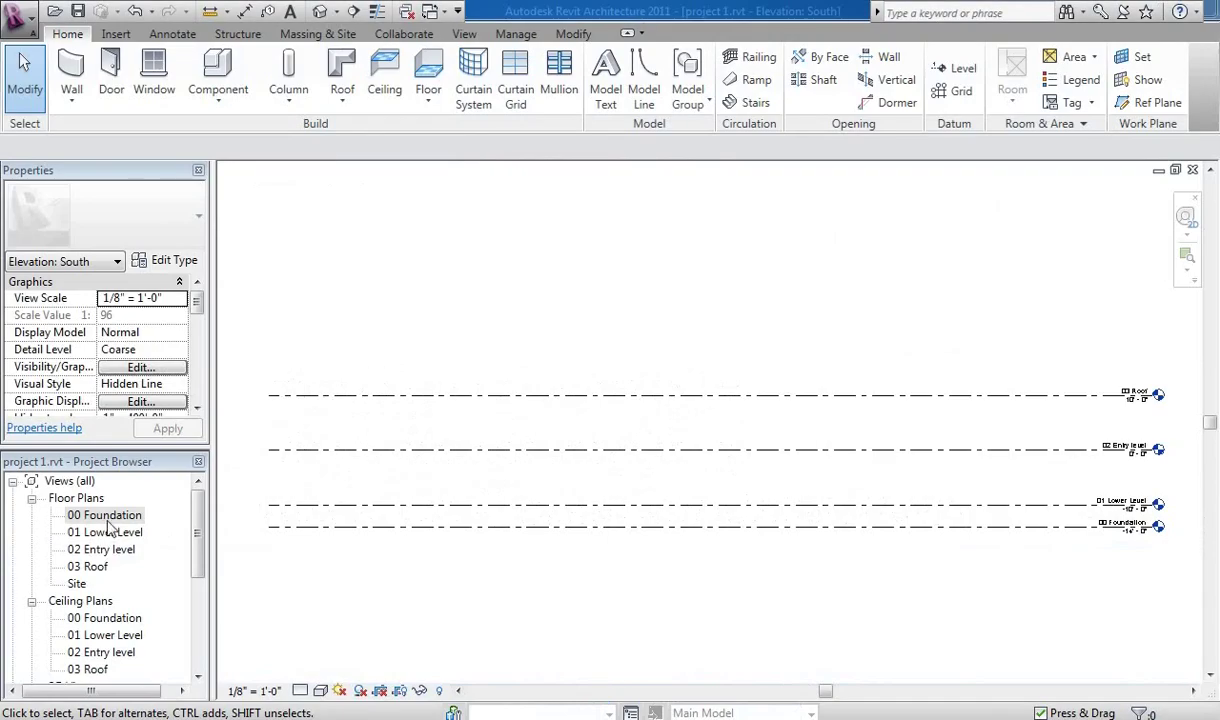
# Step: Open the 00 Foundation floor plan from the Project Browser
pyautogui.doubleClick(100, 515)
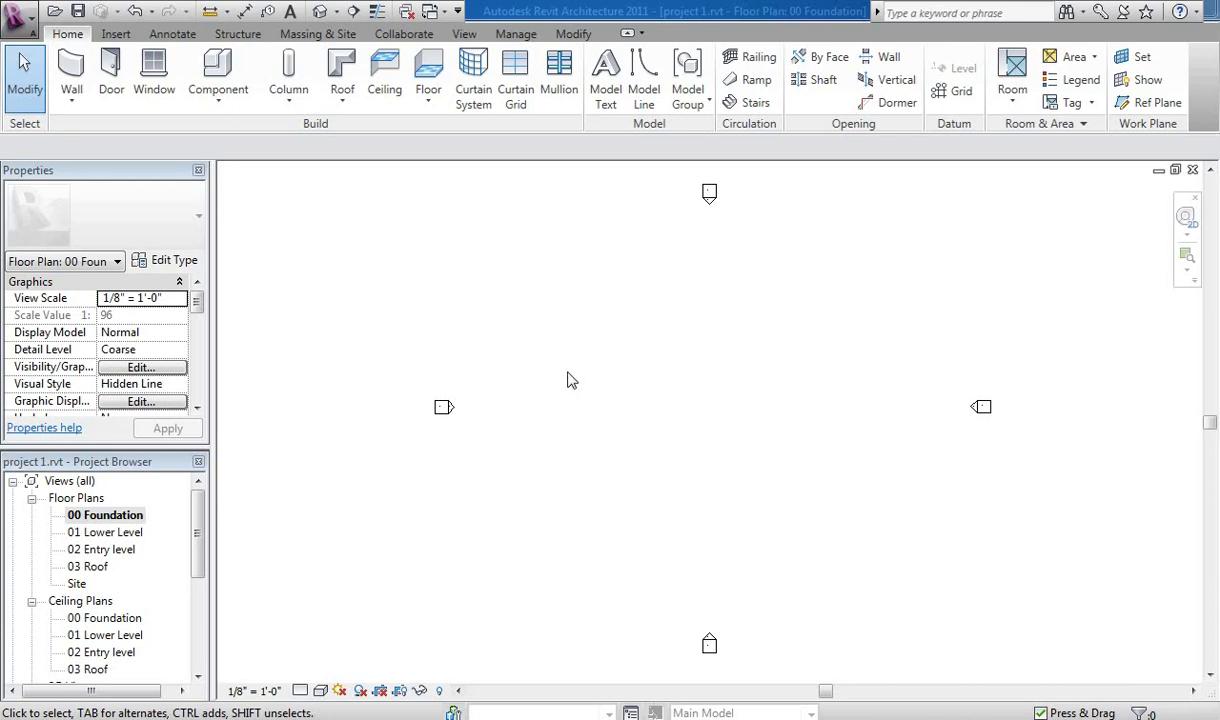
# Step: Start the Wall tool with Basic Wall: Retaining - 12" Concrete as the type
pyautogui.click(70, 64)
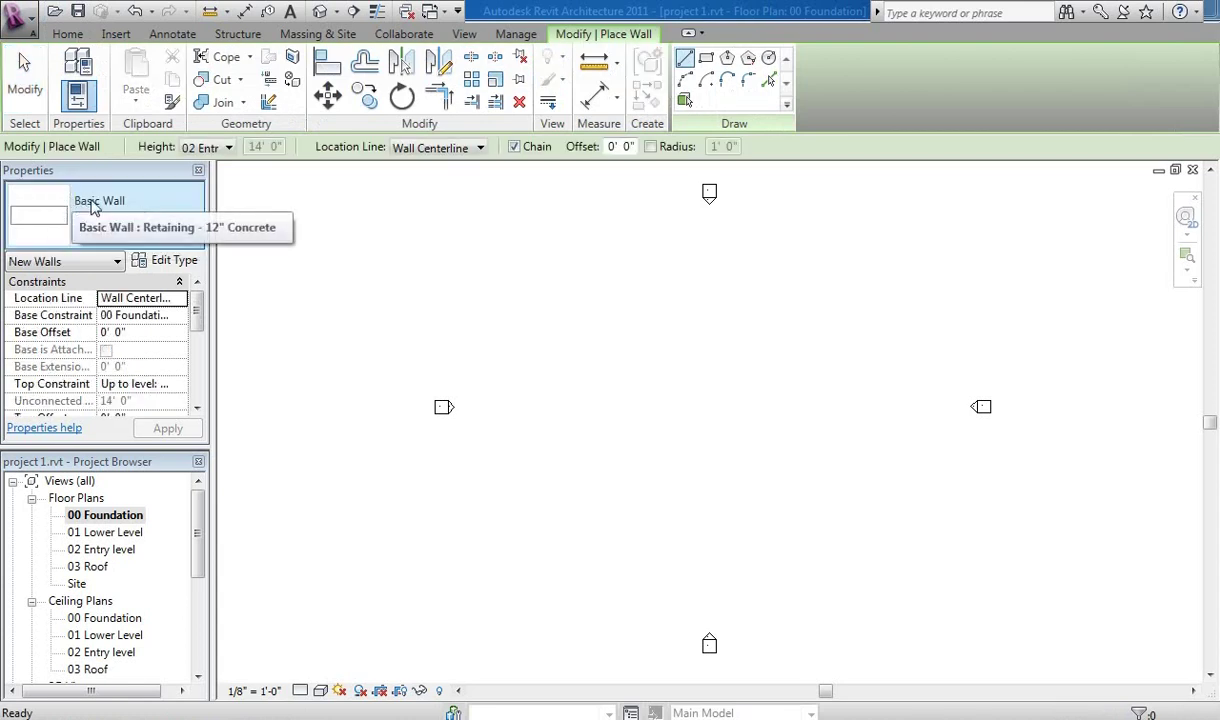
pyautogui.click(95, 206)
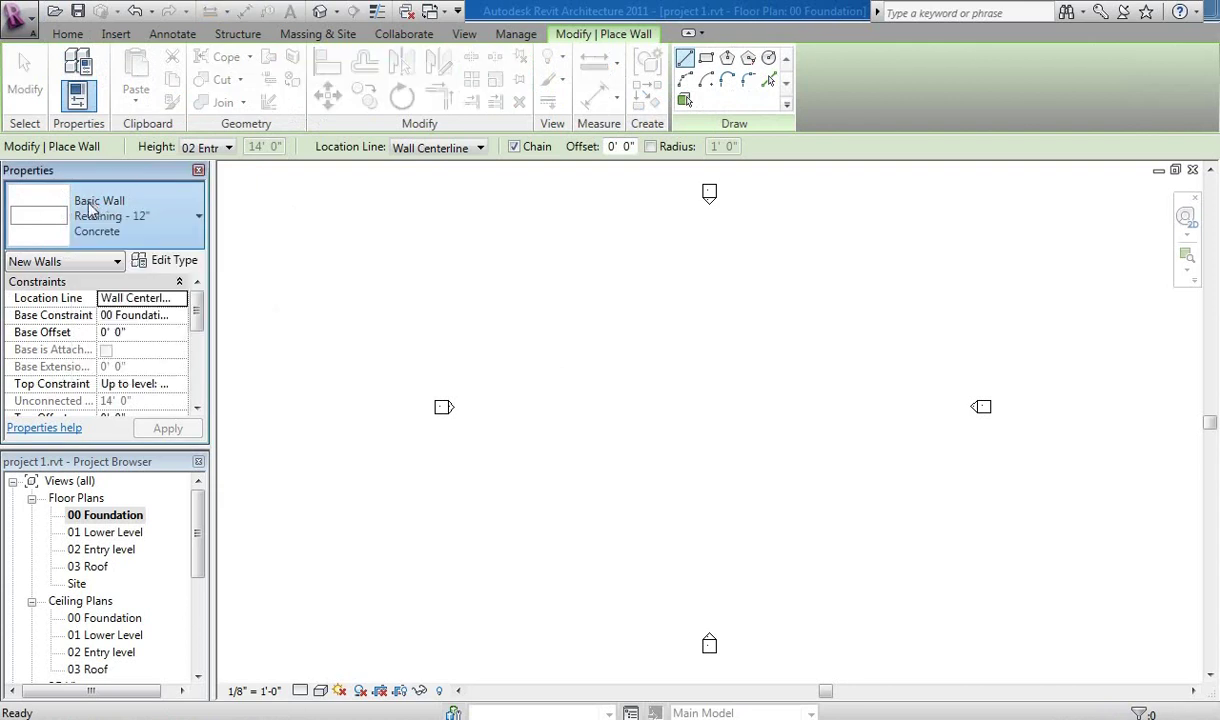
pyautogui.click(97, 206)
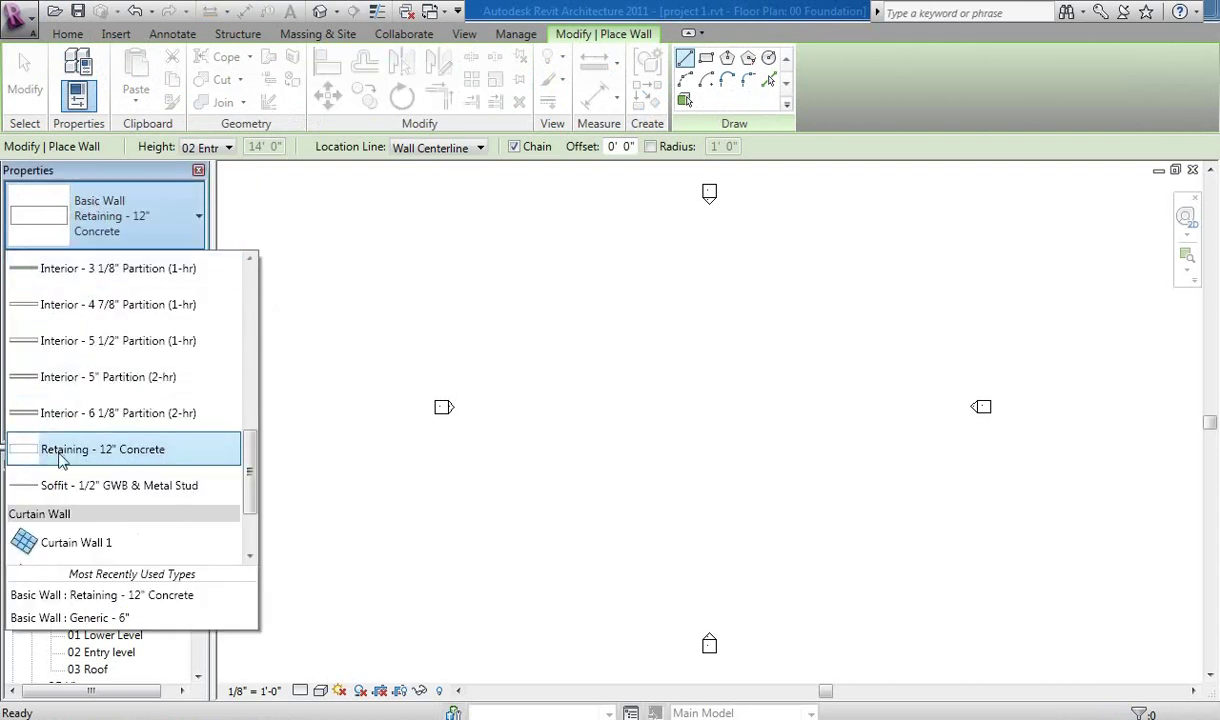
pyautogui.click(60, 456)
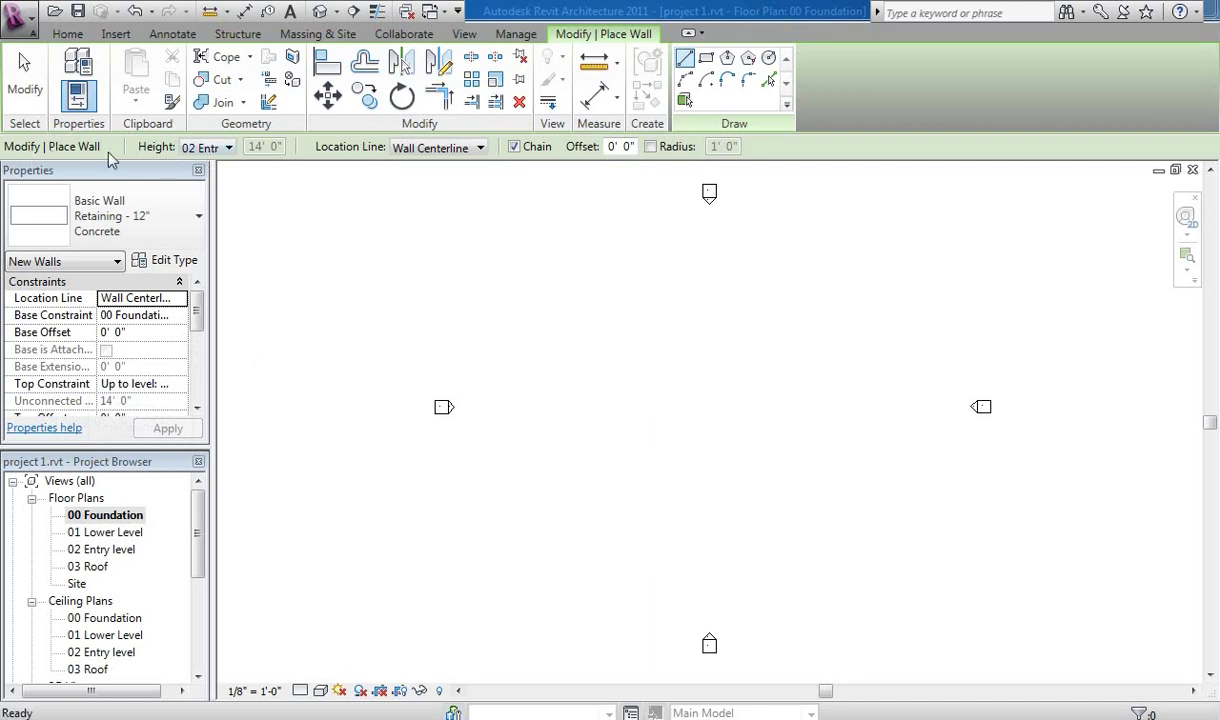
# Step: Try an Unconnected wall height, then set the Height to 02 Entry
pyautogui.click(202, 148)
pyautogui.click(240, 177)
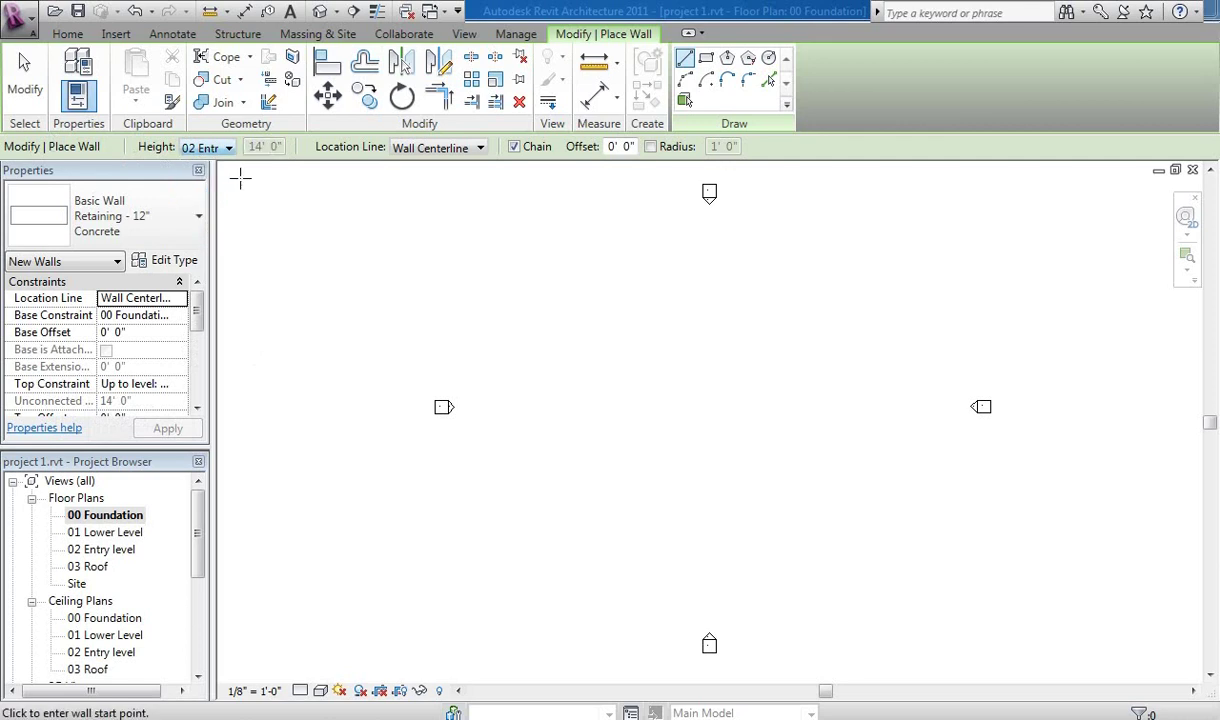
pyautogui.click(230, 148)
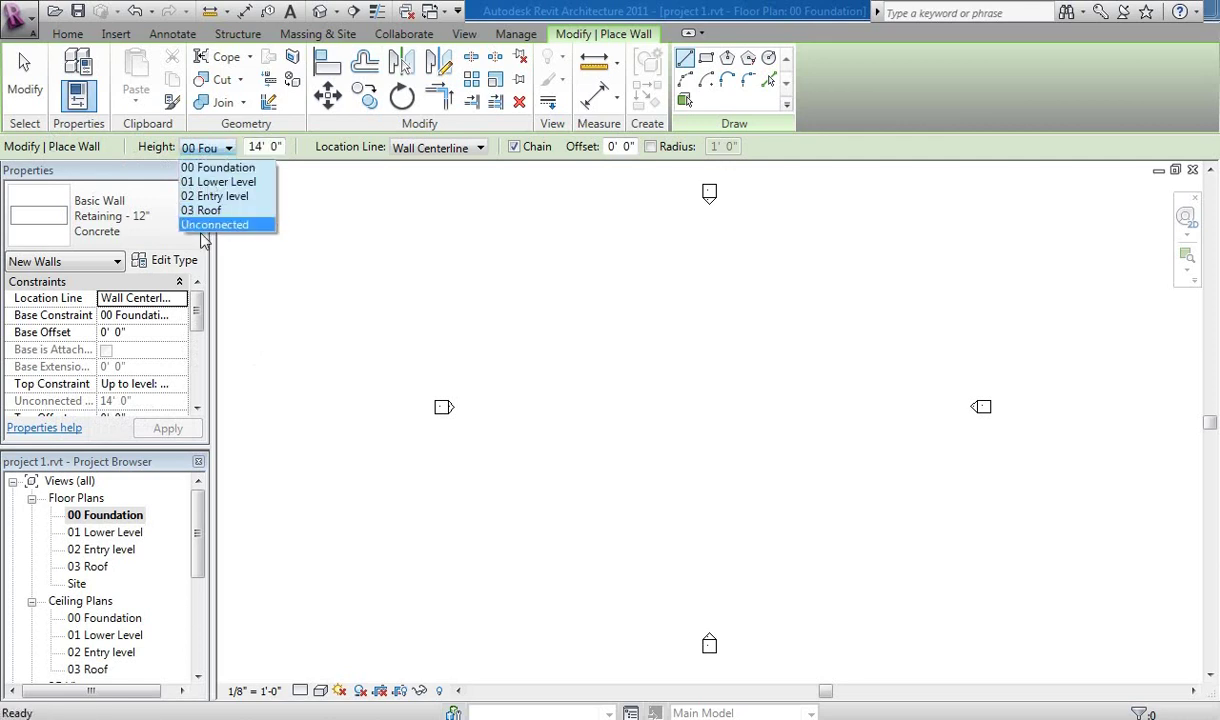
pyautogui.click(218, 150)
pyautogui.click(220, 150)
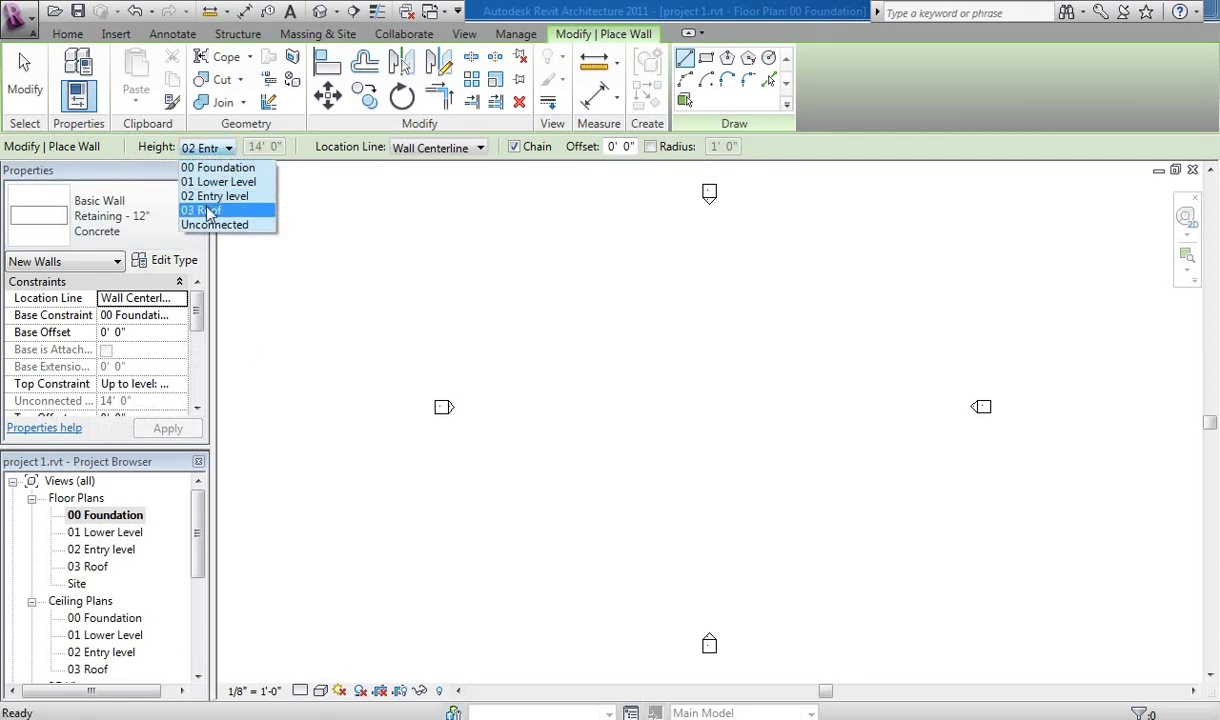
pyautogui.click(205, 222)
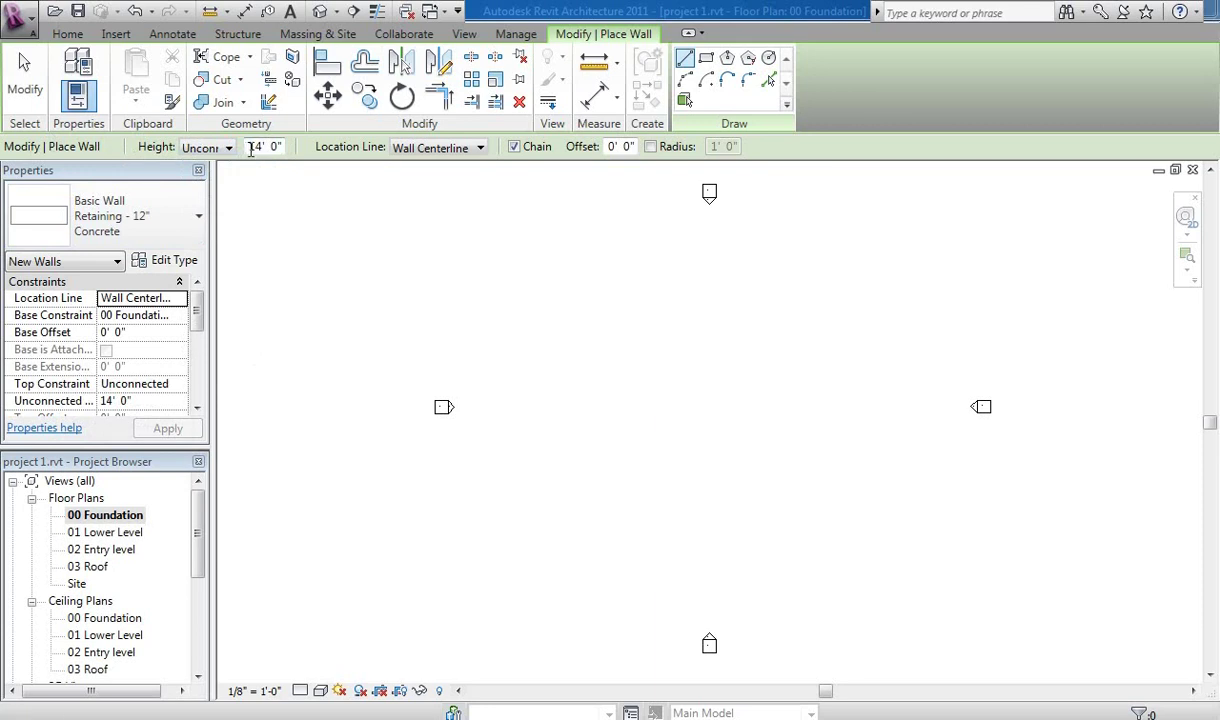
pyautogui.click(228, 149)
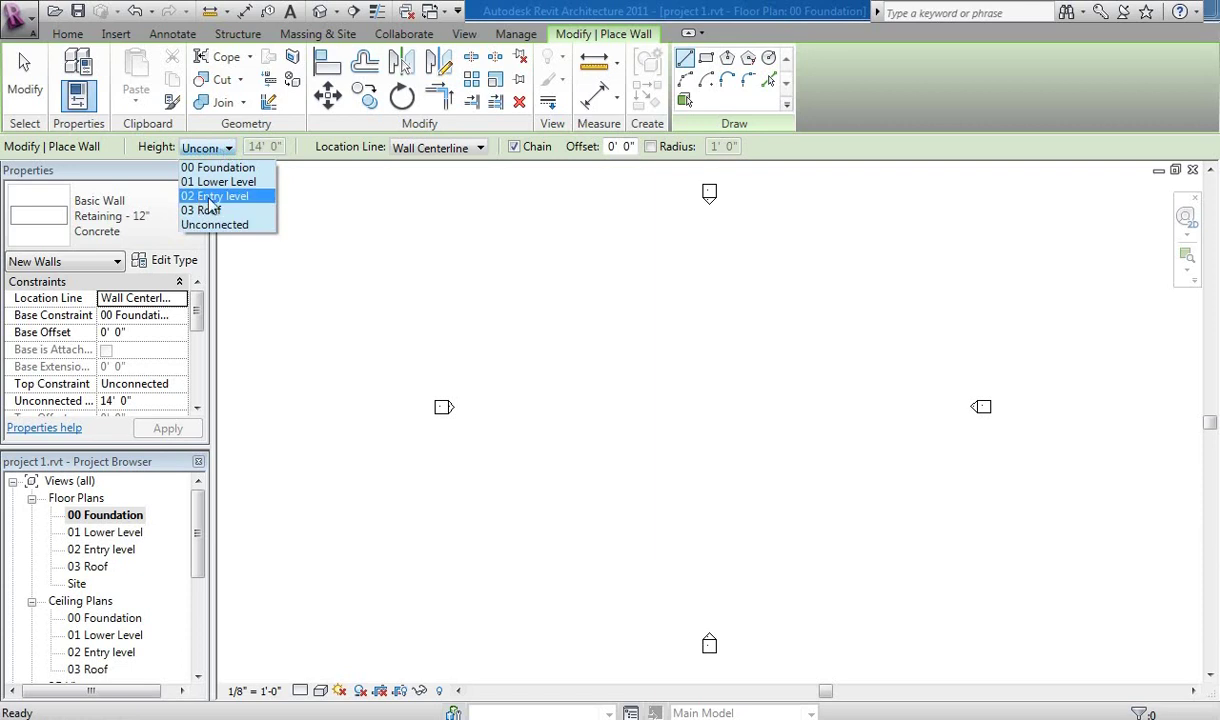
pyautogui.click(212, 196)
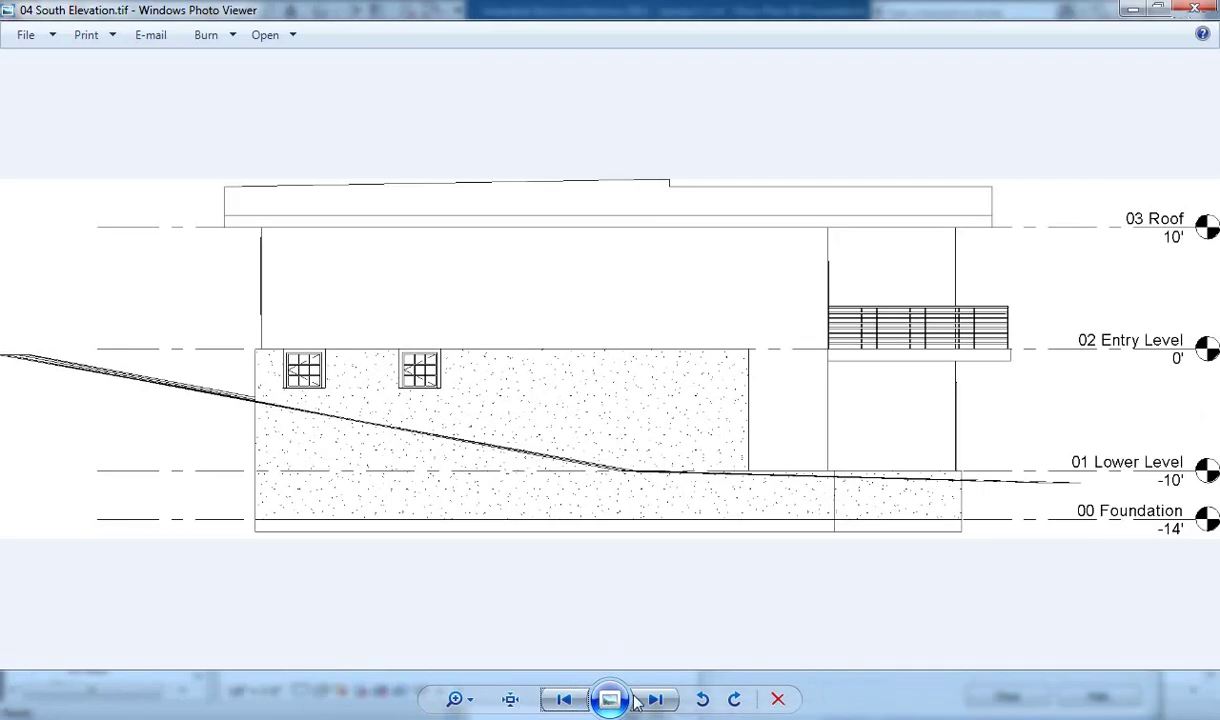
# Step: View Plan.tif zoomed in on the 00 Foundation dimensions, then close Photo Viewer
pyautogui.click(651, 698)
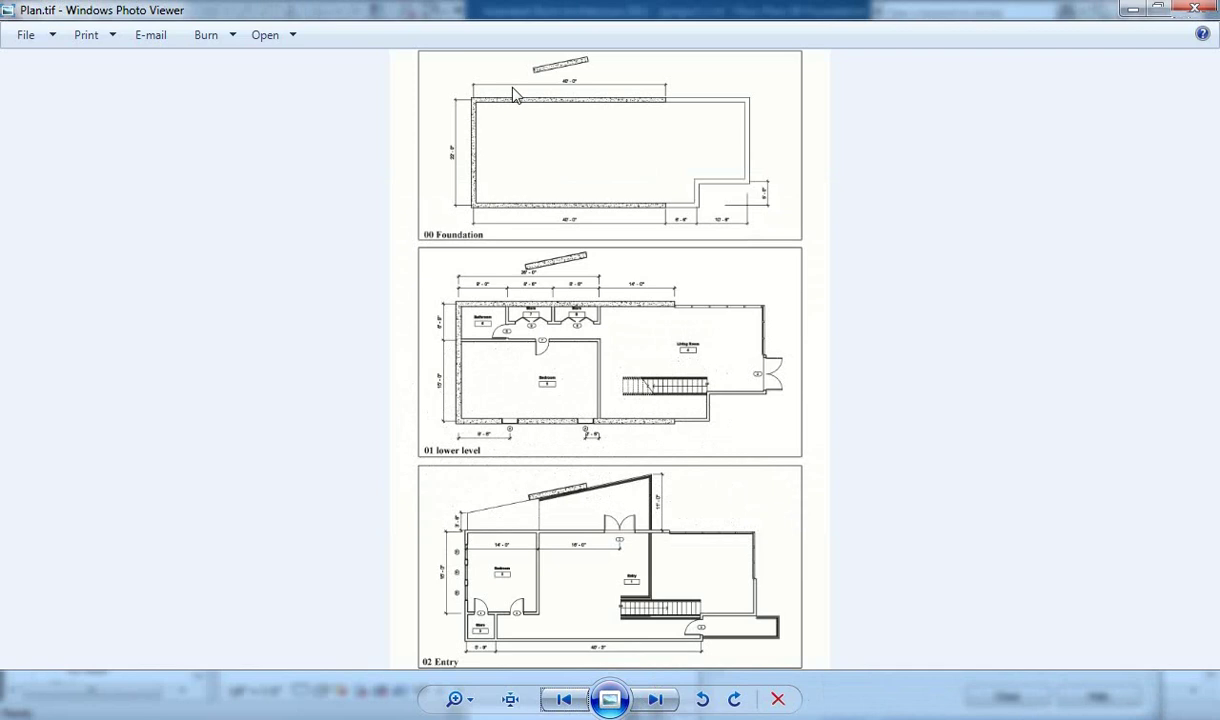
pyautogui.scroll(5, 518, 100)
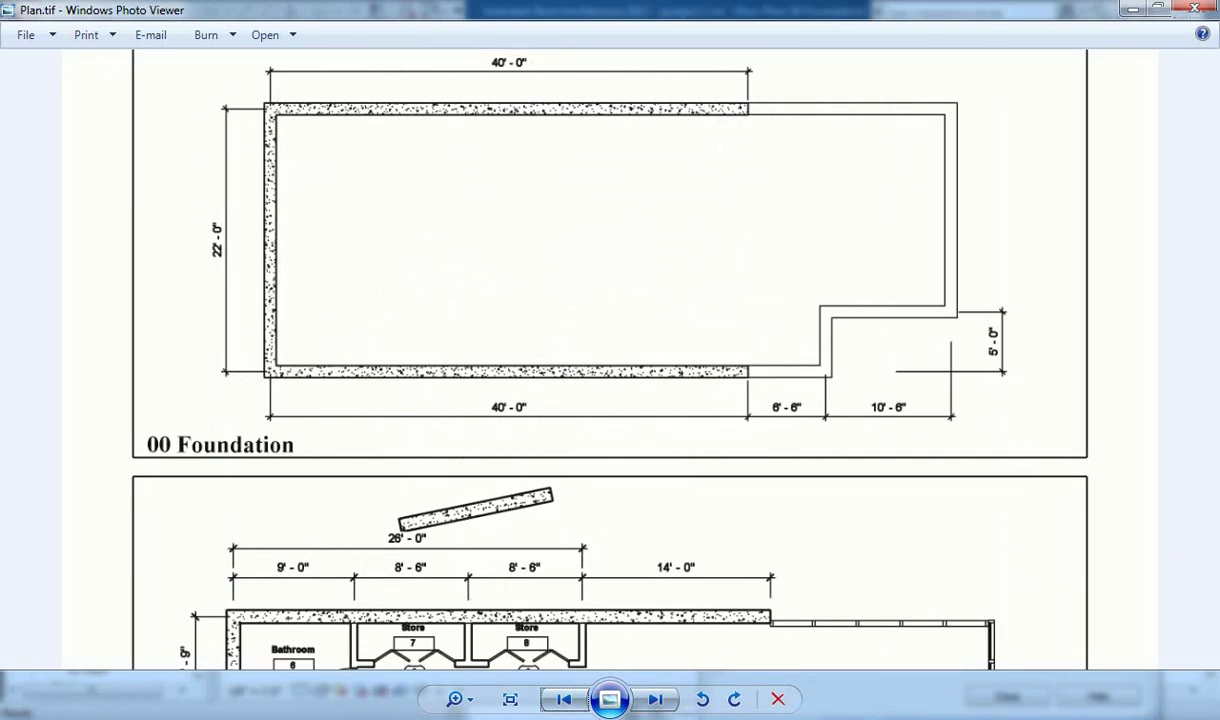
pyautogui.hotkey('alt', 'F4')
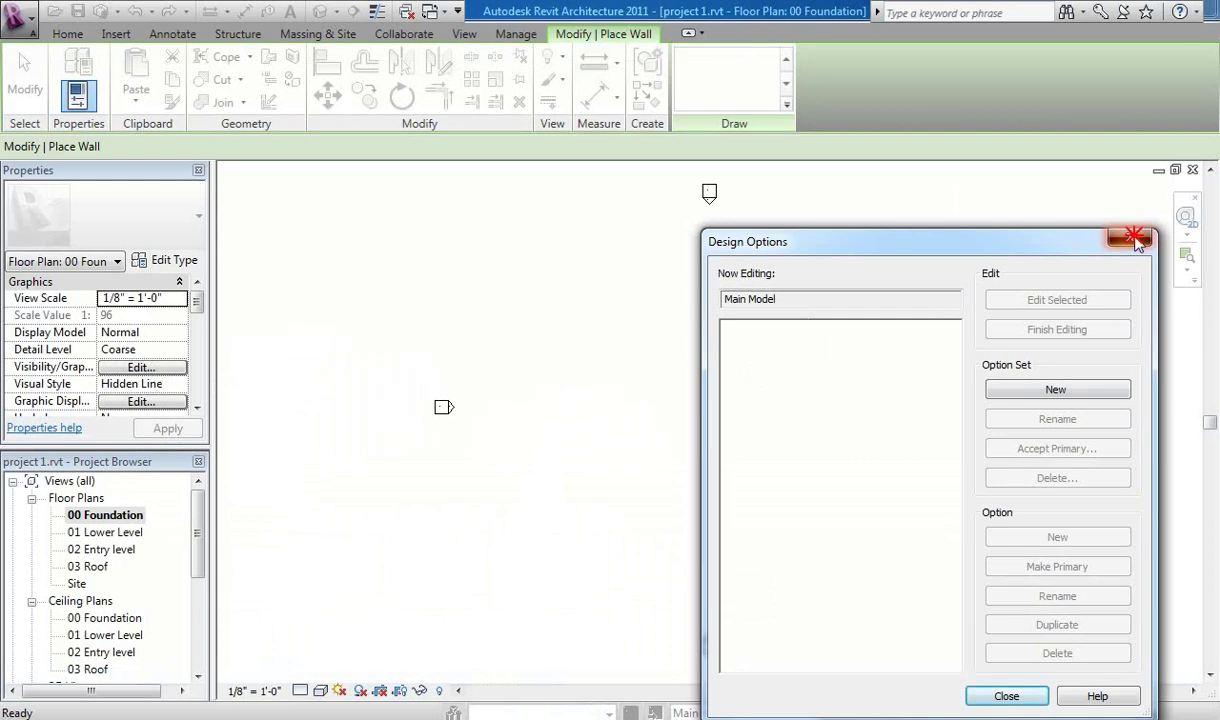
# Step: Close the Design Options dialog to return to wall placement
pyautogui.click(1133, 238)
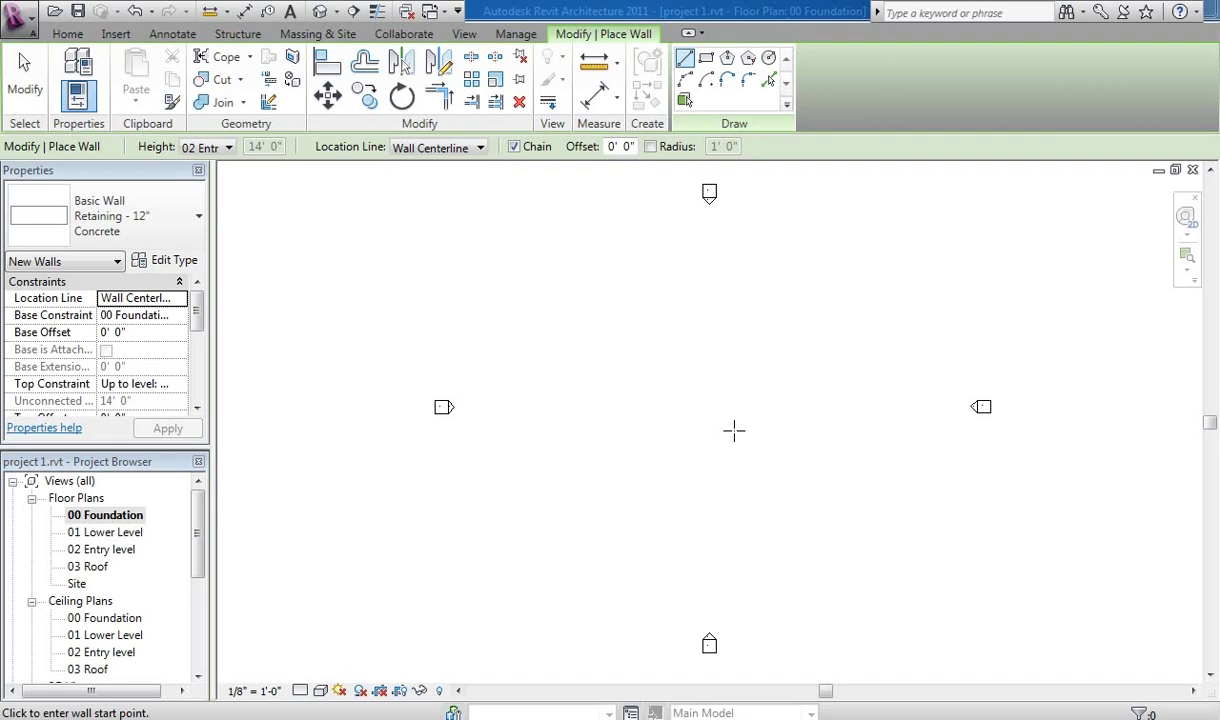
# Step: Draw a 40' wall, a 22' side wall and a 40' top wall, dropping the extra segment
pyautogui.click(734, 431)
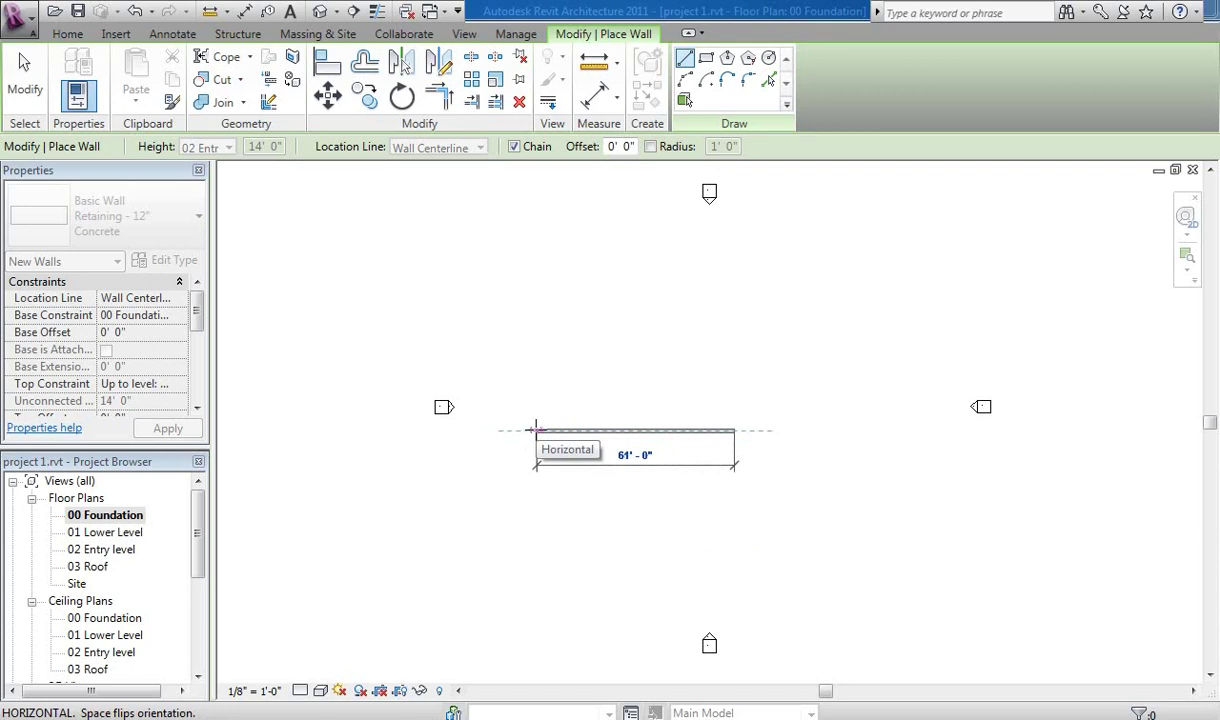
pyautogui.write("40'")
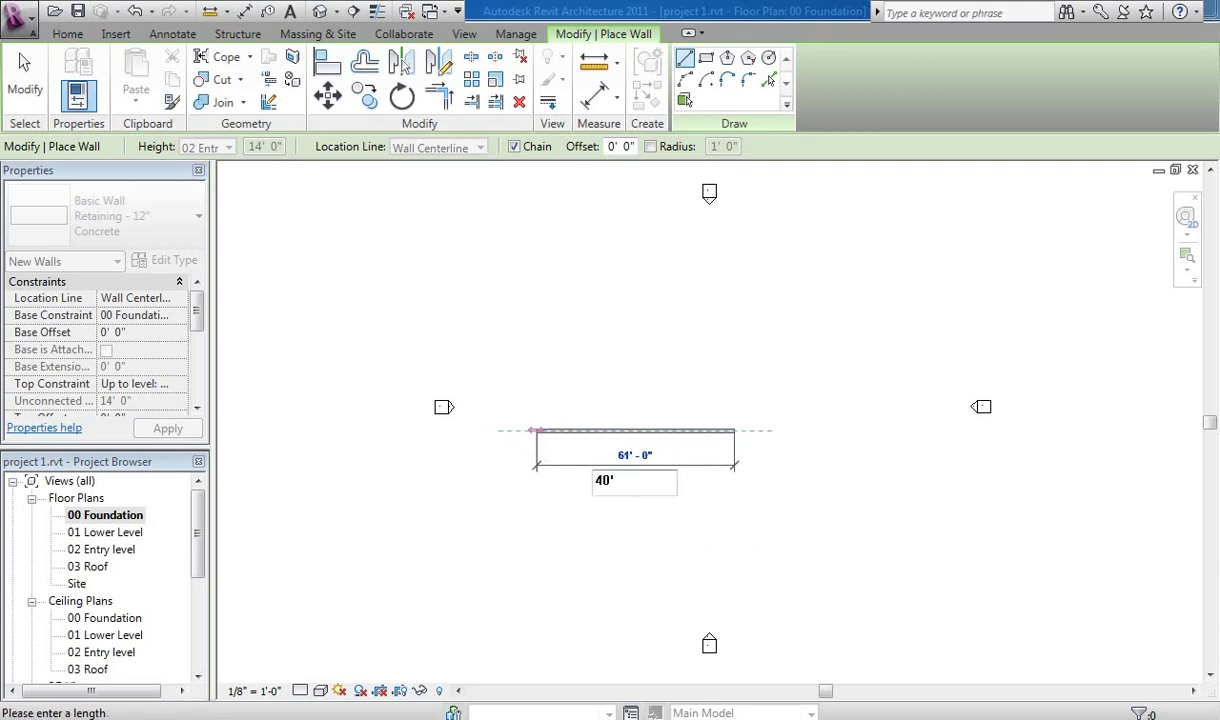
pyautogui.press('Return')
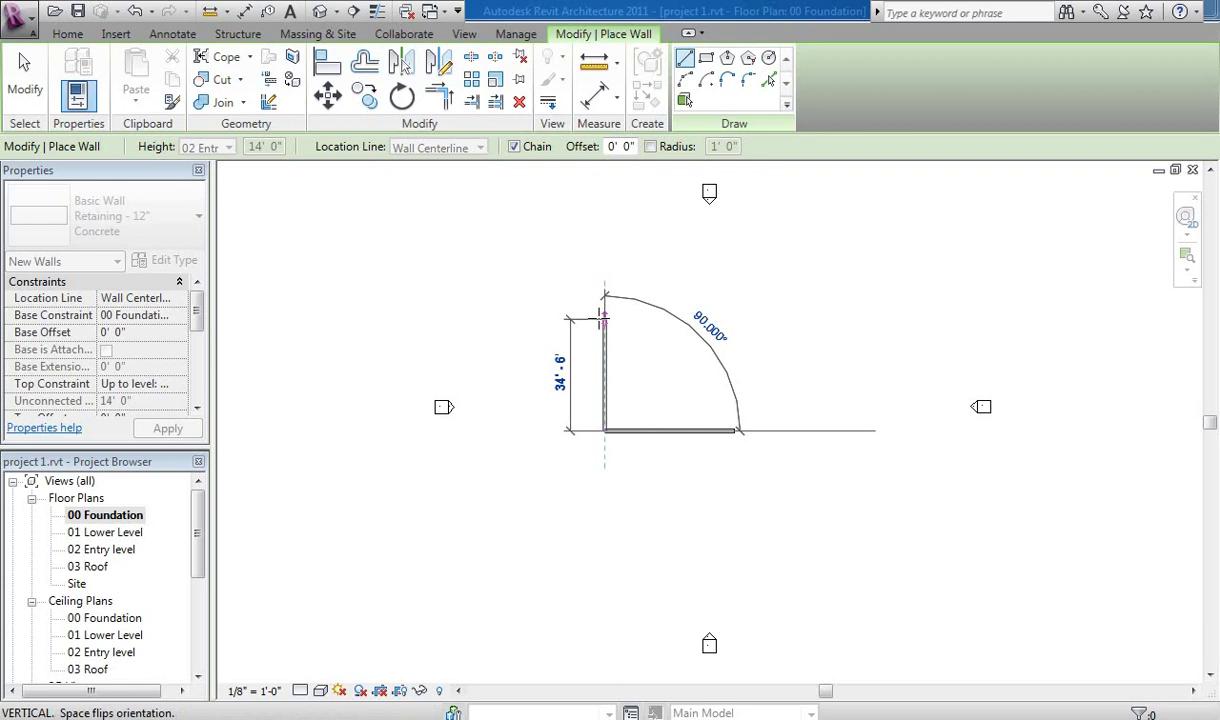
pyautogui.write('22')
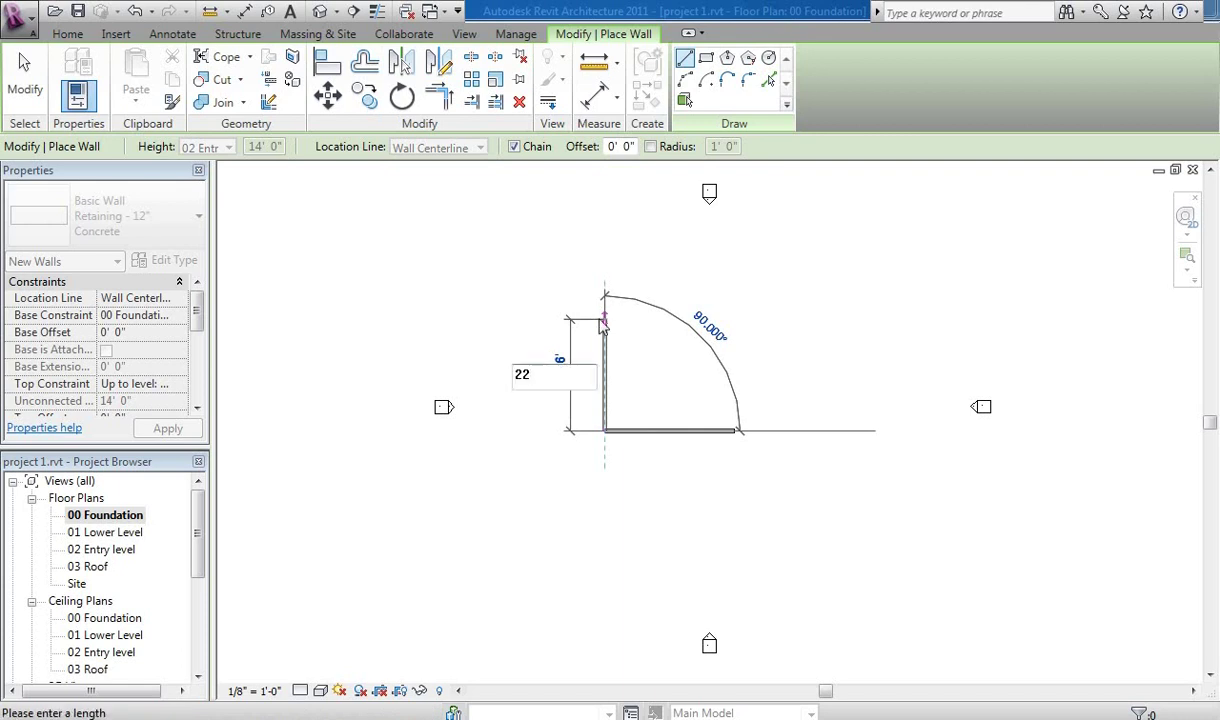
pyautogui.write("'")
pyautogui.press('Return')
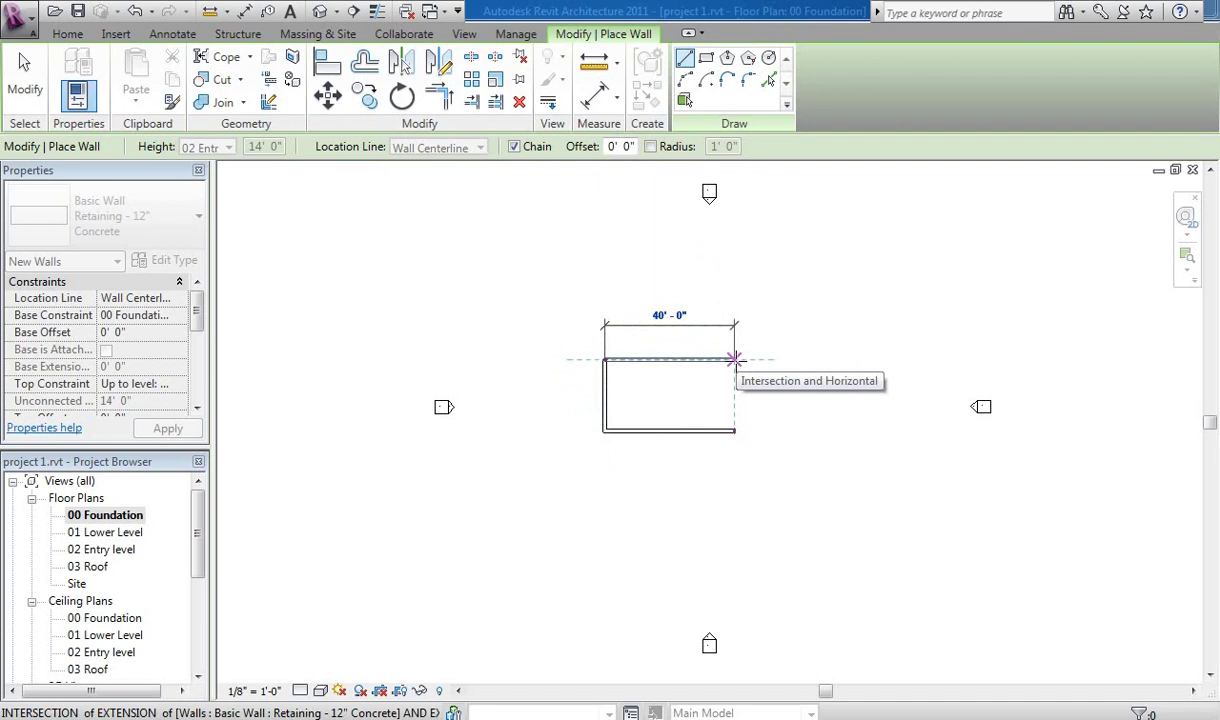
pyautogui.click(734, 358)
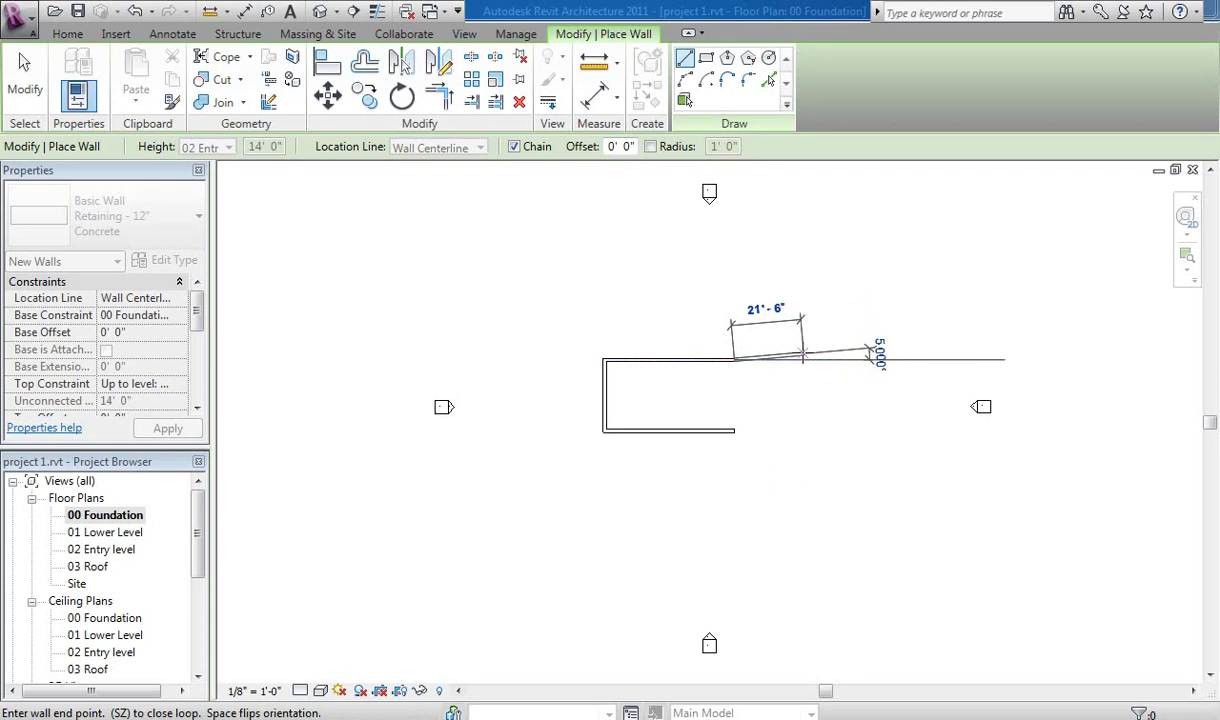
pyautogui.press('Escape')
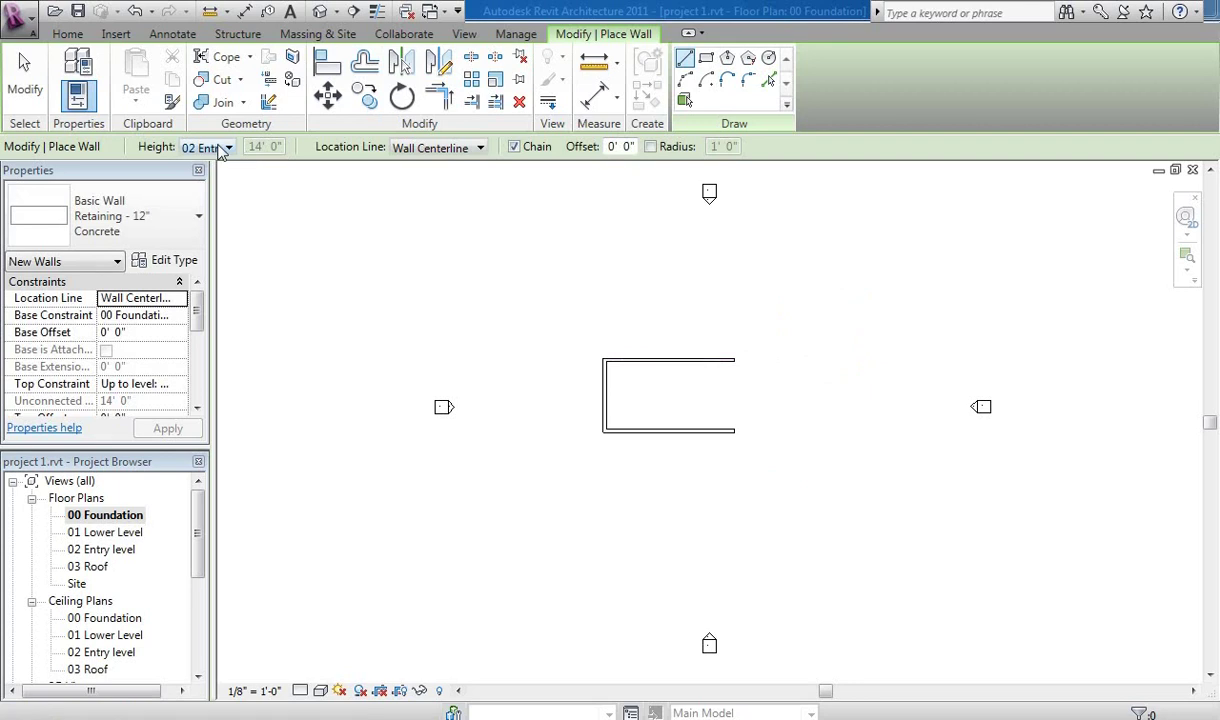
# Step: Set the new wall Height to 01 Lower Level and zoom in on the bottom wall
pyautogui.click(222, 149)
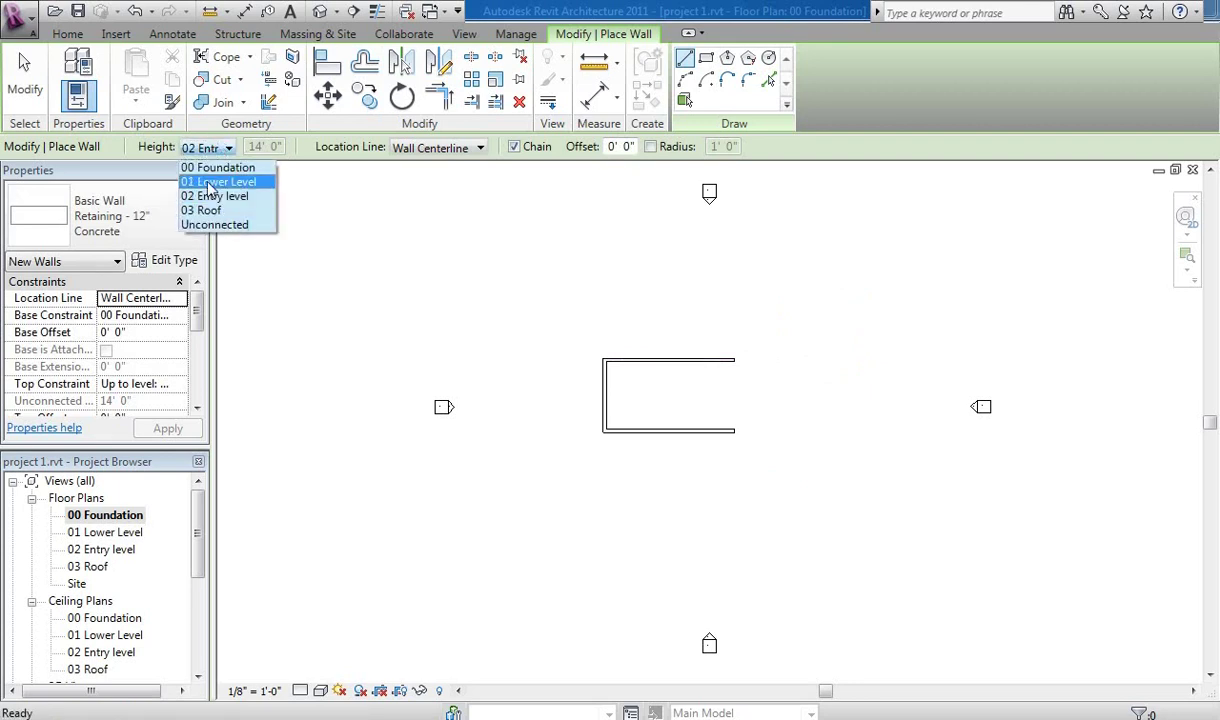
pyautogui.click(210, 182)
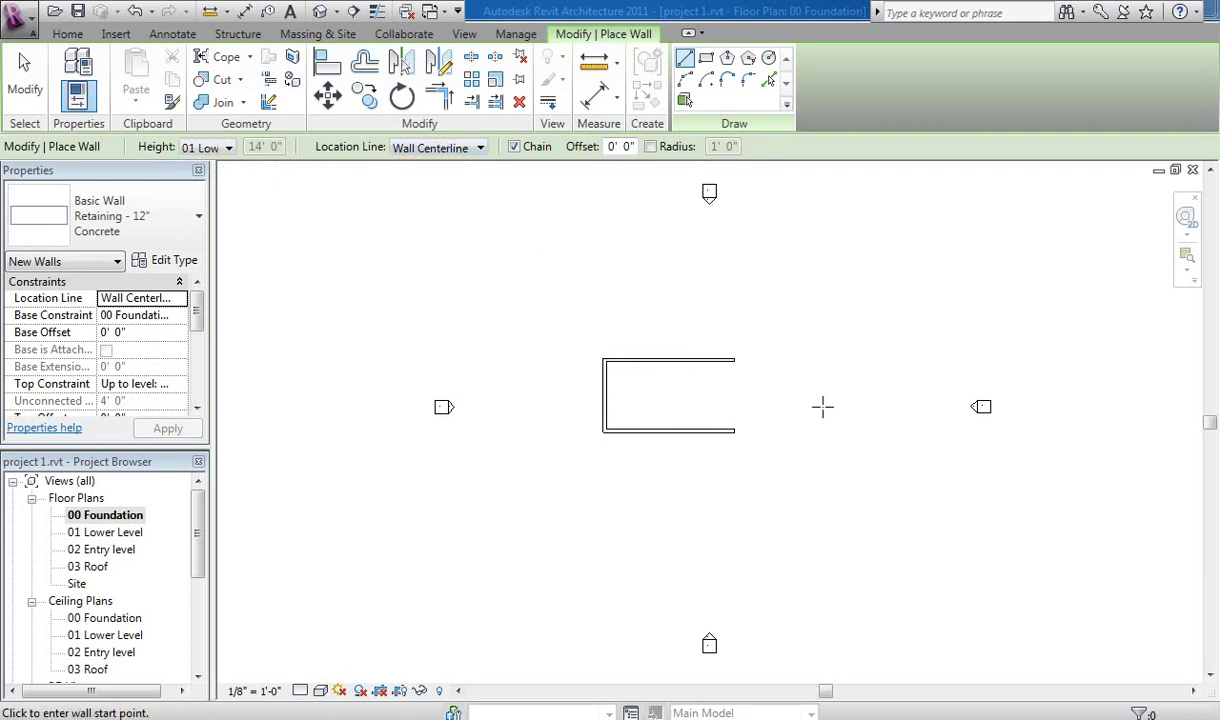
pyautogui.scroll(3, 746, 428)
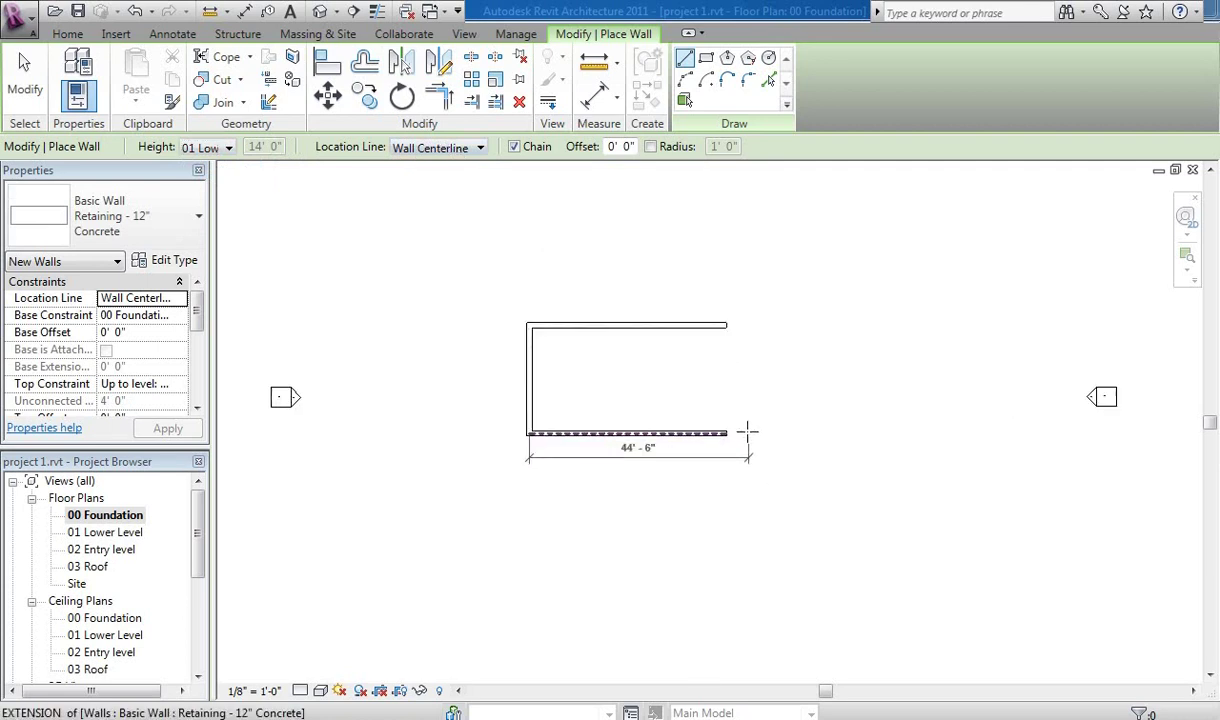
pyautogui.scroll(3, 746, 430)
pyautogui.scroll(3, 745, 430)
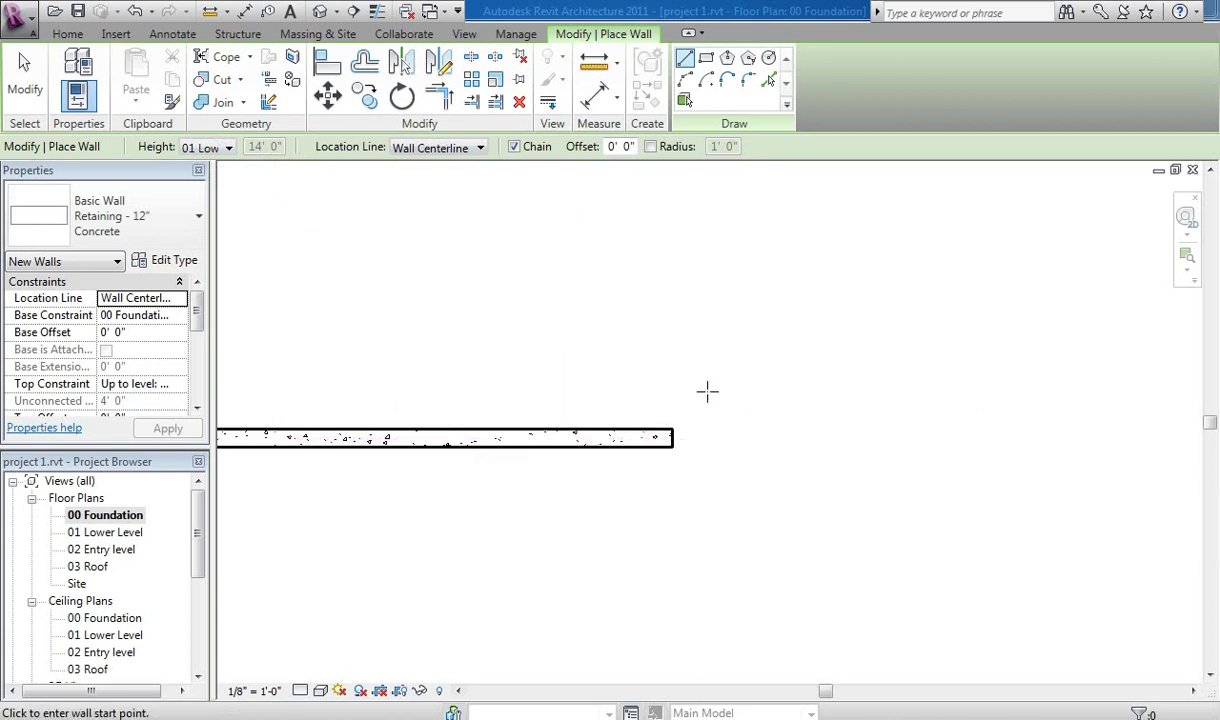
# Step: Extend the bottom wall's end with a 6'-6" retaining wall segment
pyautogui.click(672, 437)
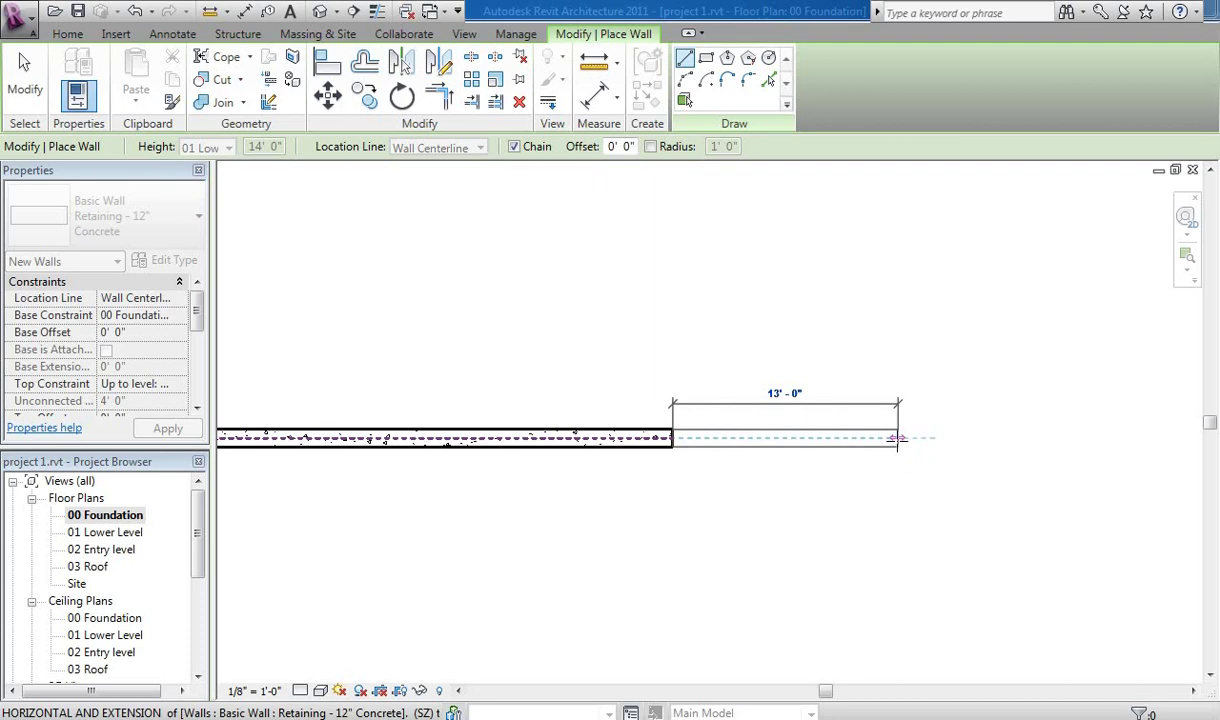
pyautogui.click(897, 439)
pyautogui.click(228, 11)
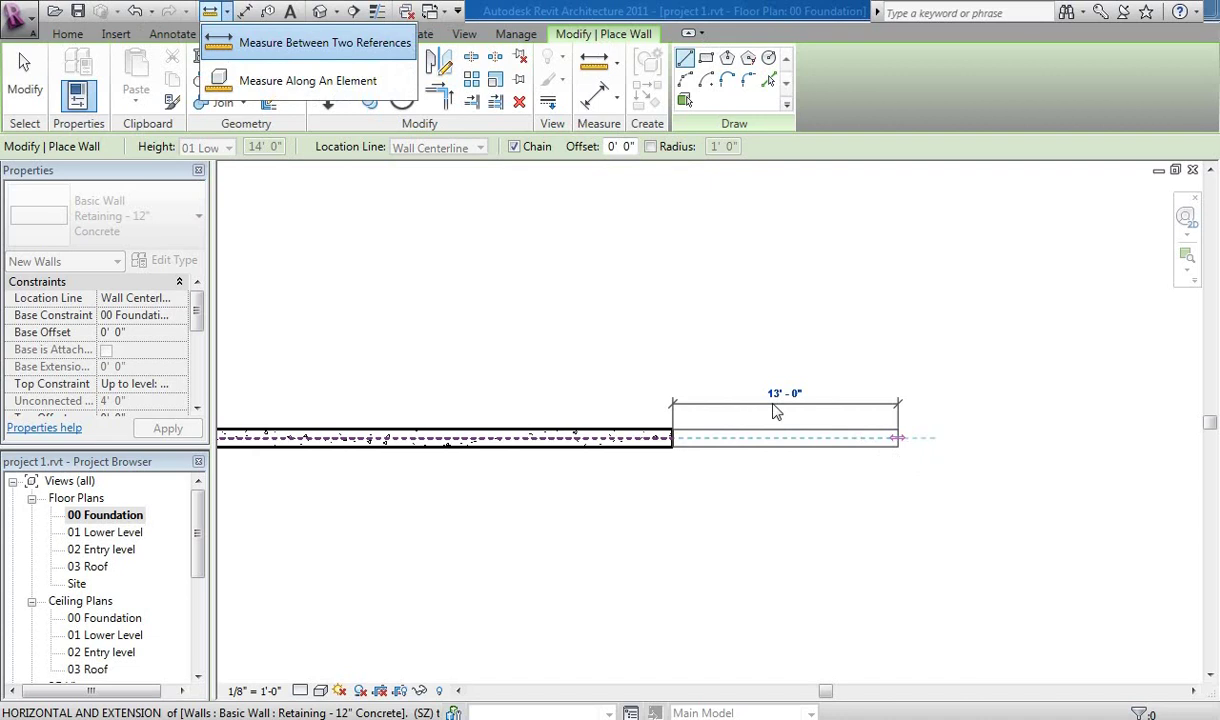
pyautogui.press('Escape')
pyautogui.press('Escape')
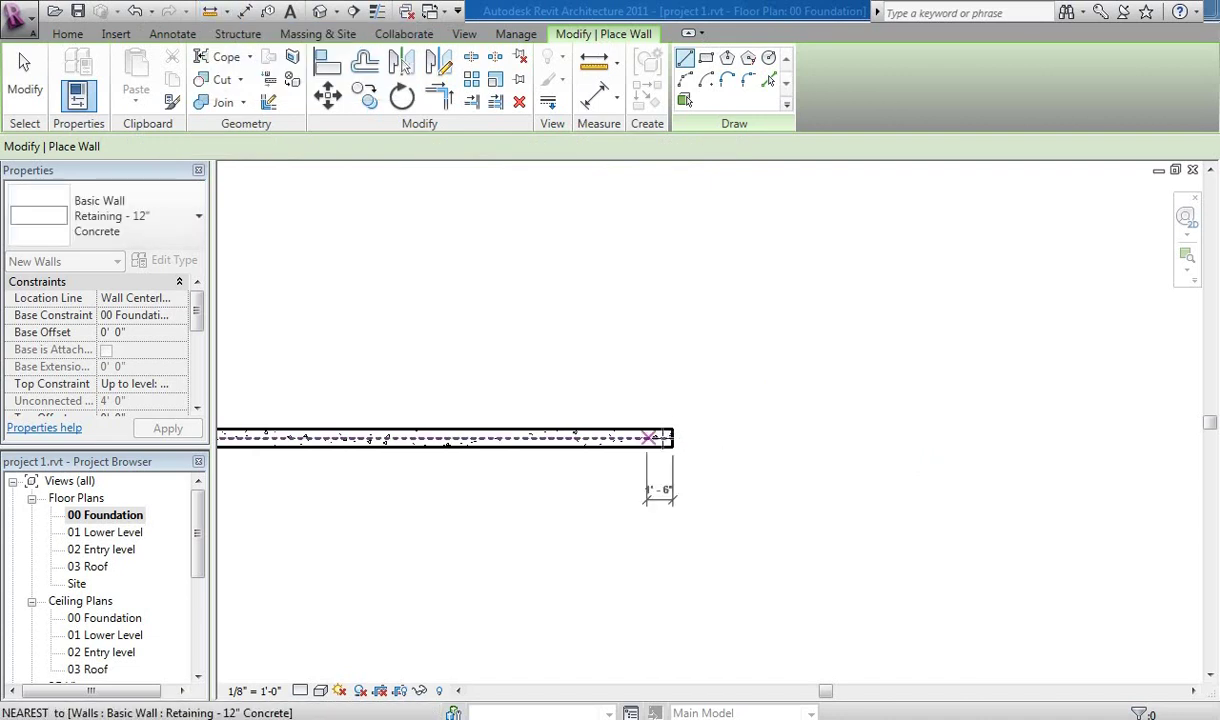
pyautogui.click(672, 437)
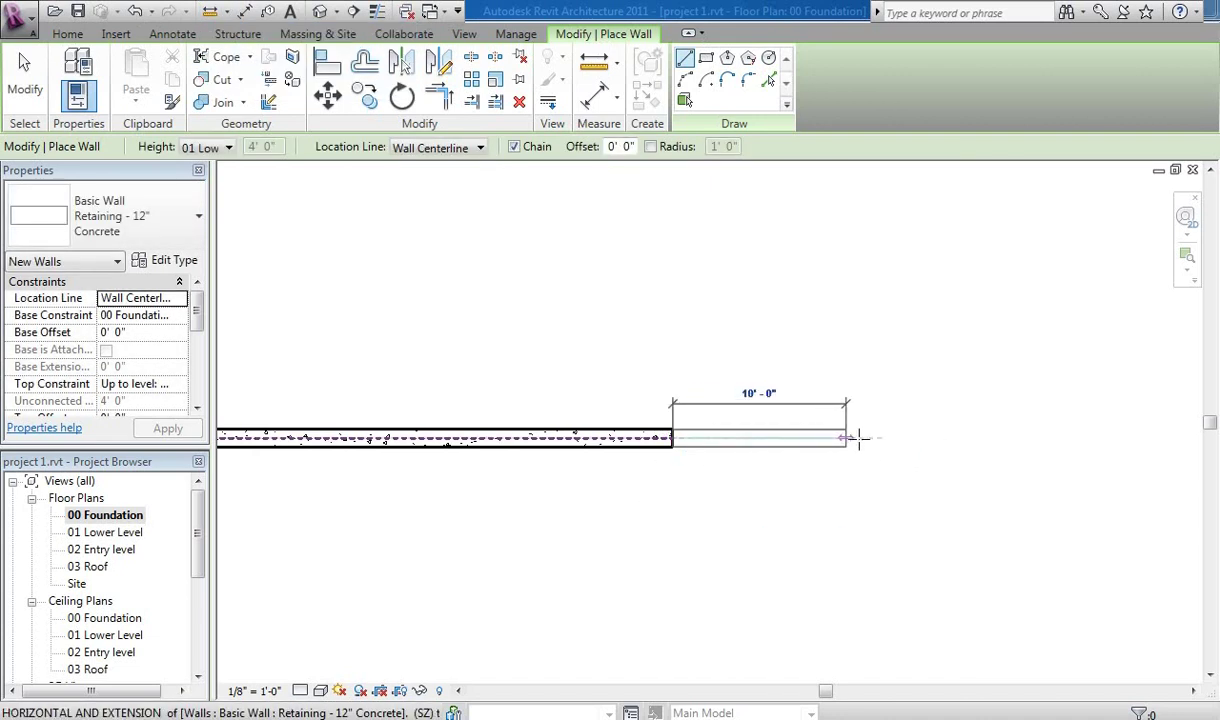
pyautogui.write('6')
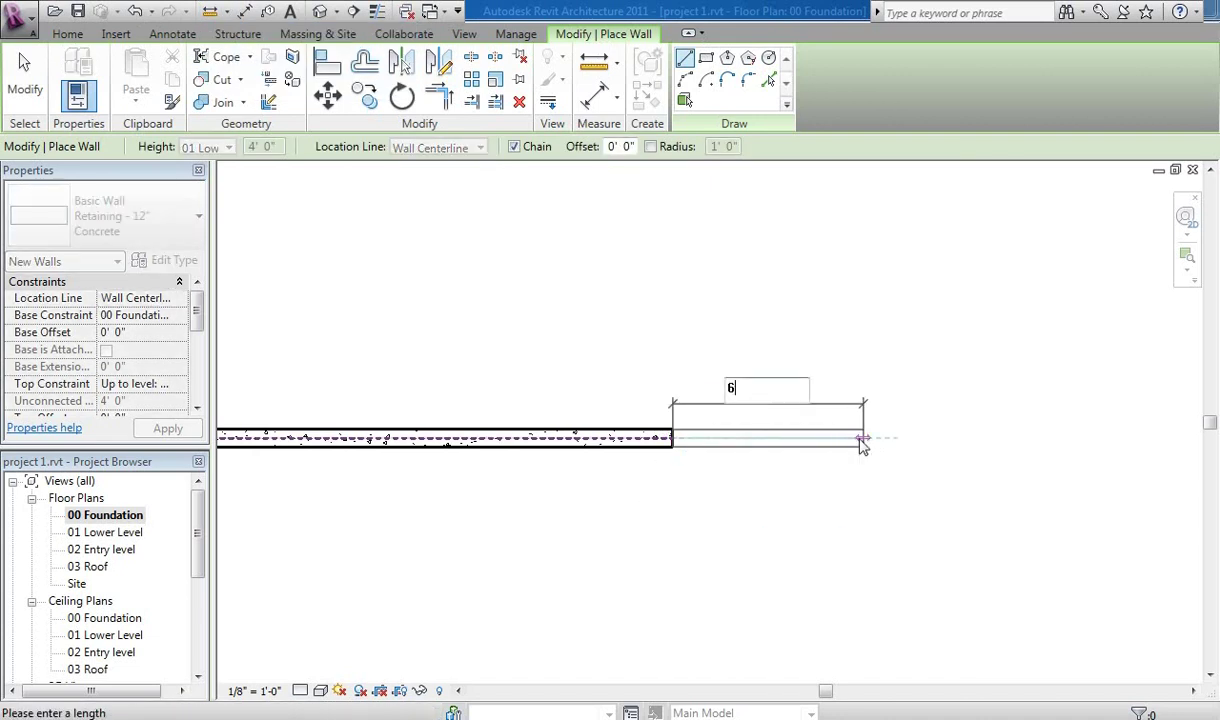
pyautogui.write("'6")
pyautogui.press('Return')
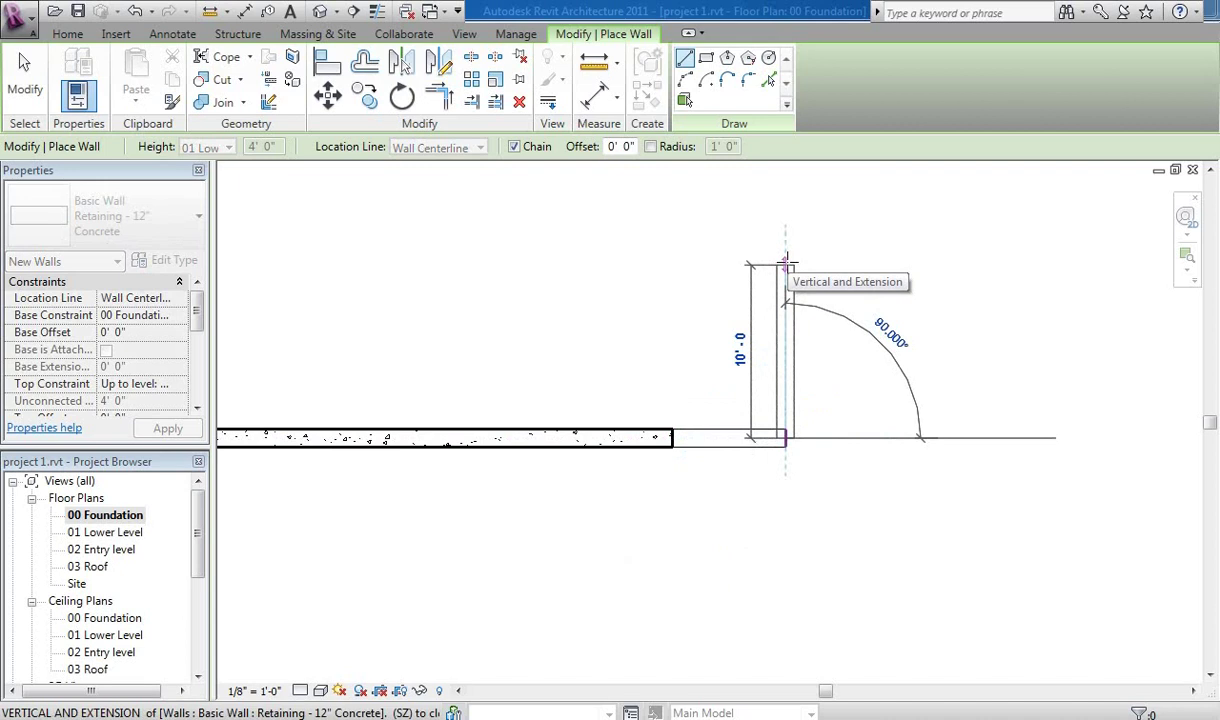
# Step: Chain 5', 10'-6" and 17' walls, ending at the top wall's endpoint
pyautogui.write('5')
pyautogui.press('Return')
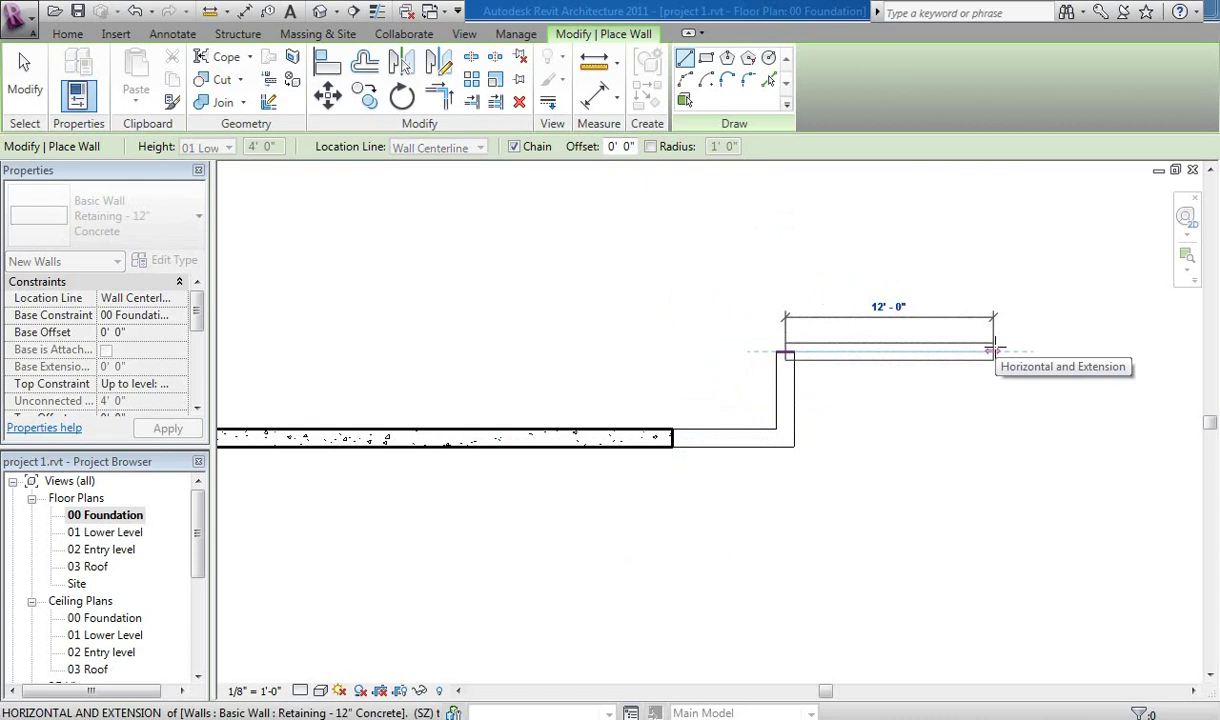
pyautogui.write("10'")
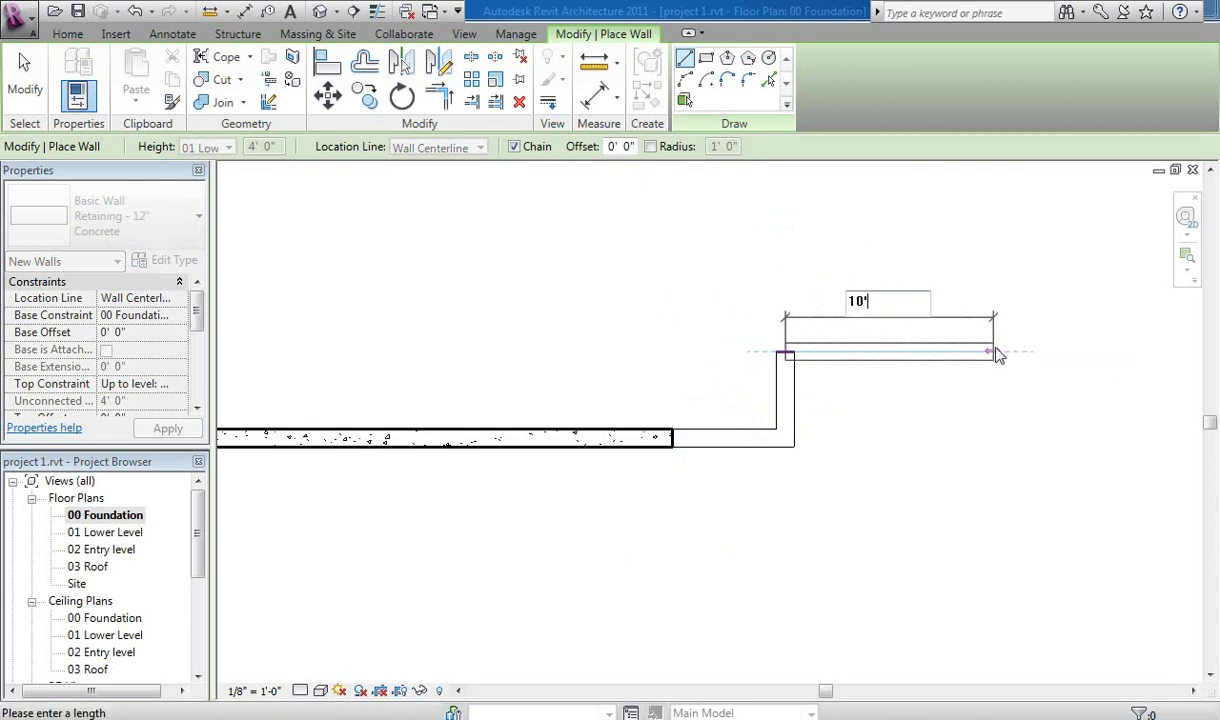
pyautogui.write('6')
pyautogui.press('Return')
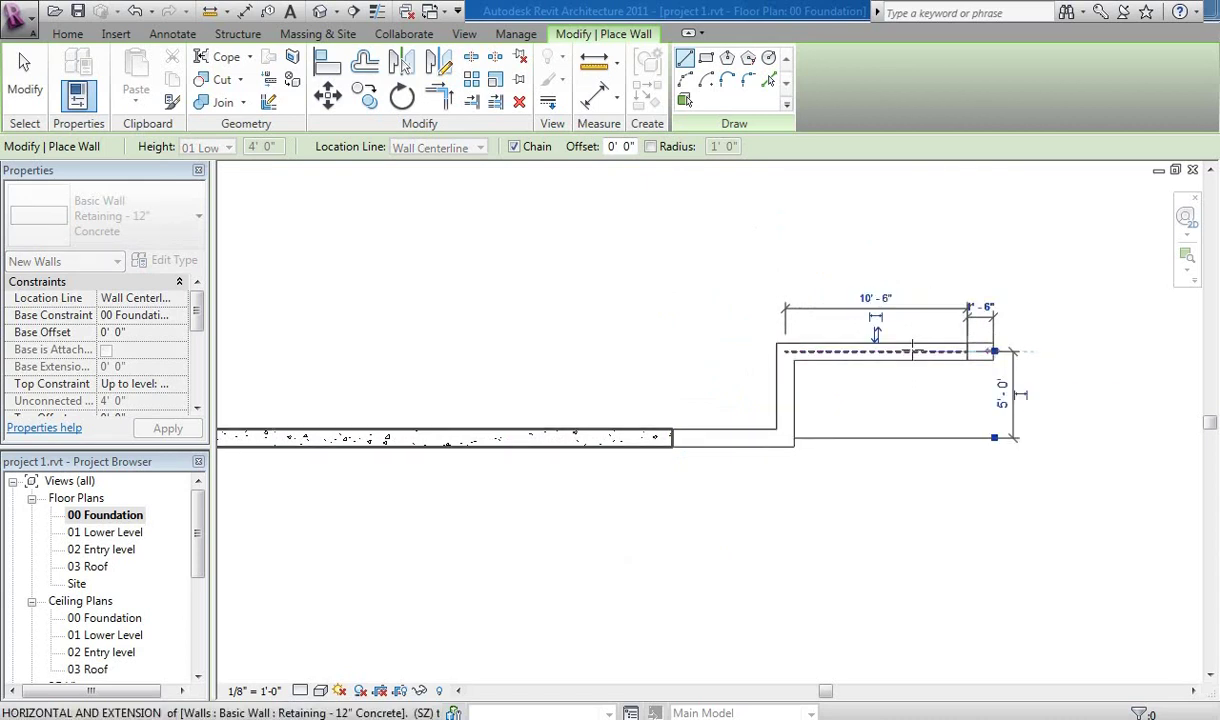
pyautogui.scroll(-2, 850, 362)
pyautogui.scroll(-1, 850, 362)
pyautogui.scroll(-1, 860, 370)
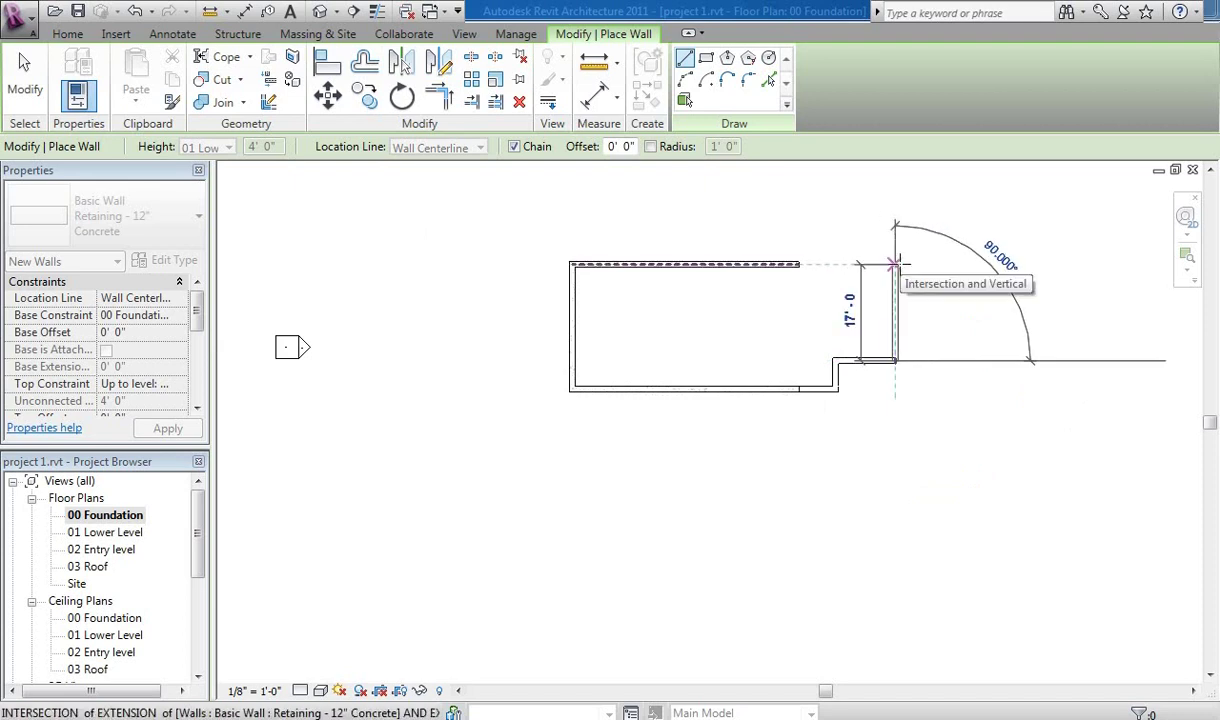
pyautogui.click(896, 263)
pyautogui.scroll(2, 786, 263)
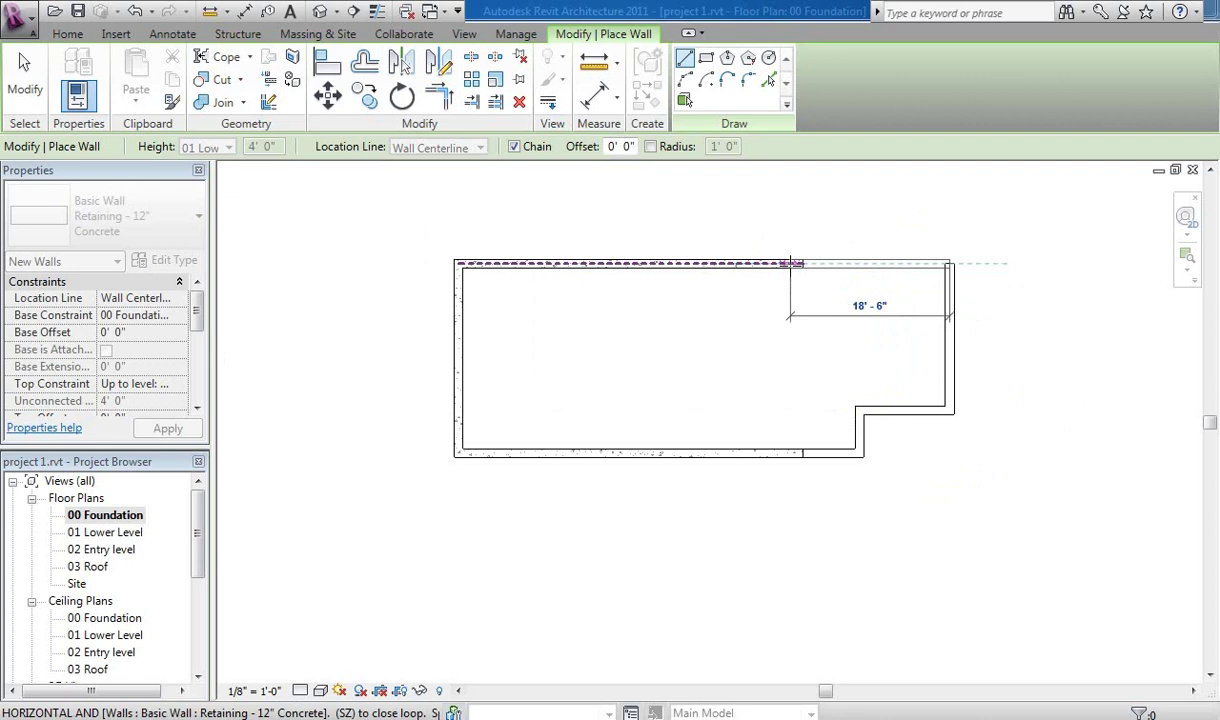
pyautogui.scroll(1, 790, 263)
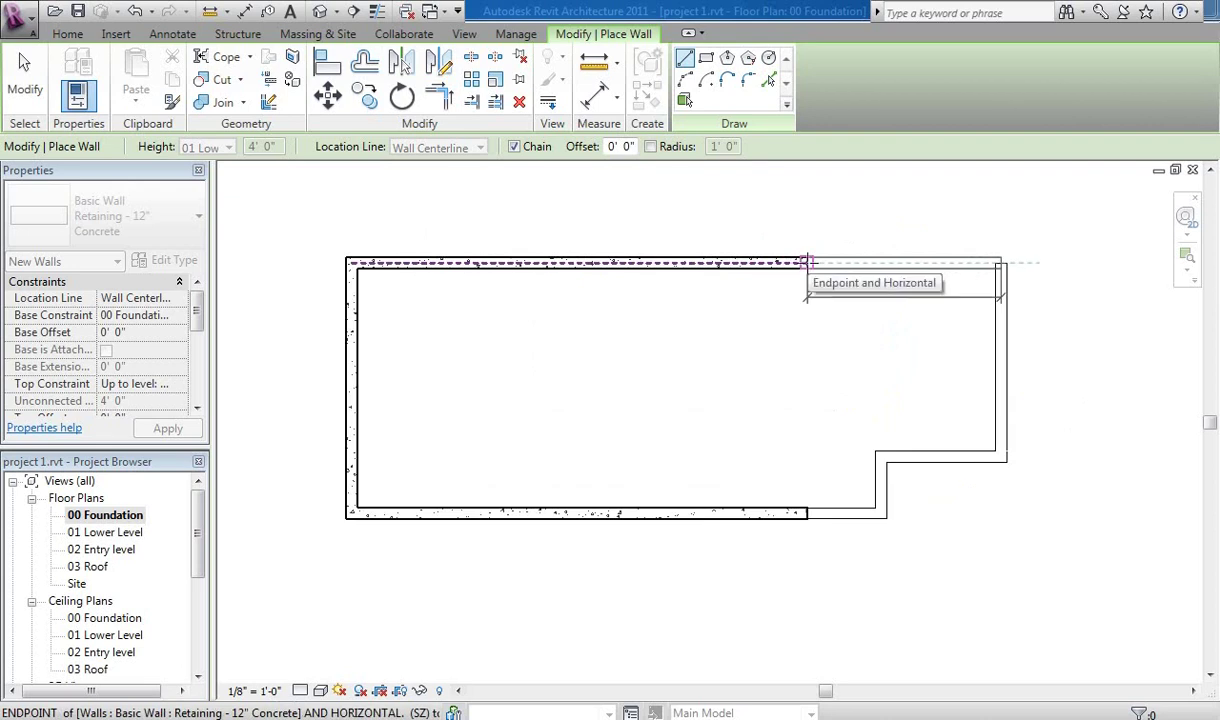
pyautogui.click(808, 262)
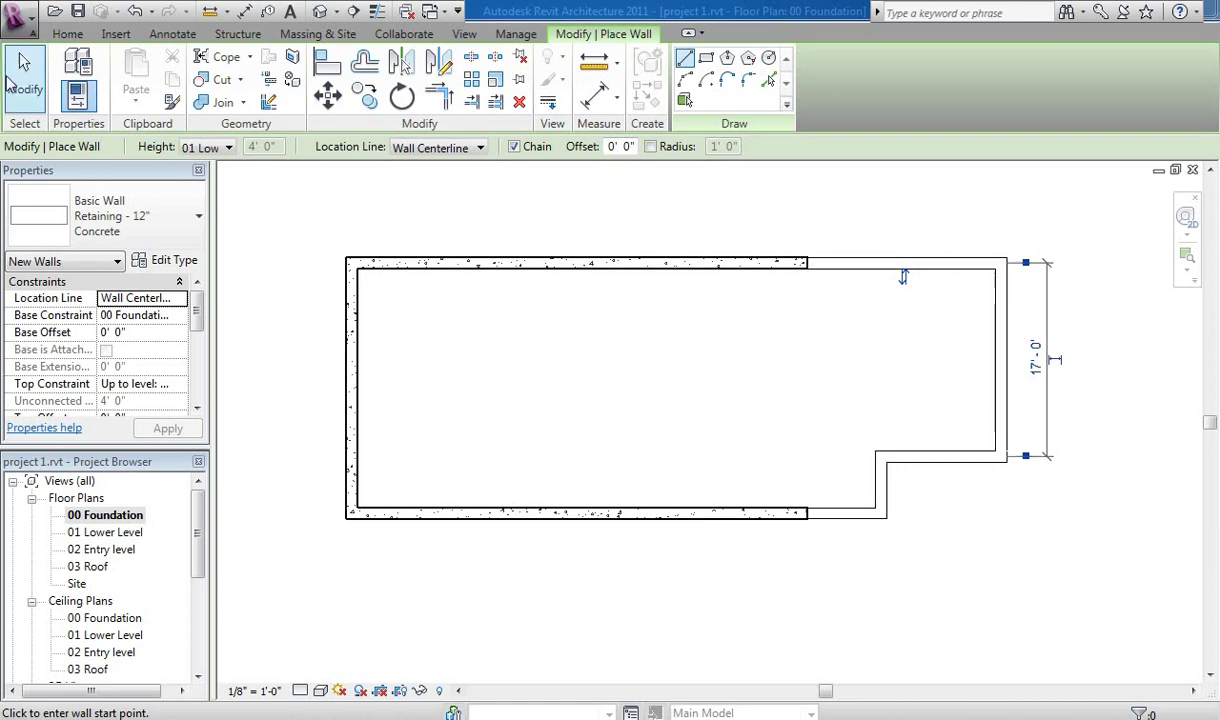
# Step: Exit wall placement via Modify and cancel the Project Not Saved Recently reminder
pyautogui.click(28, 85)
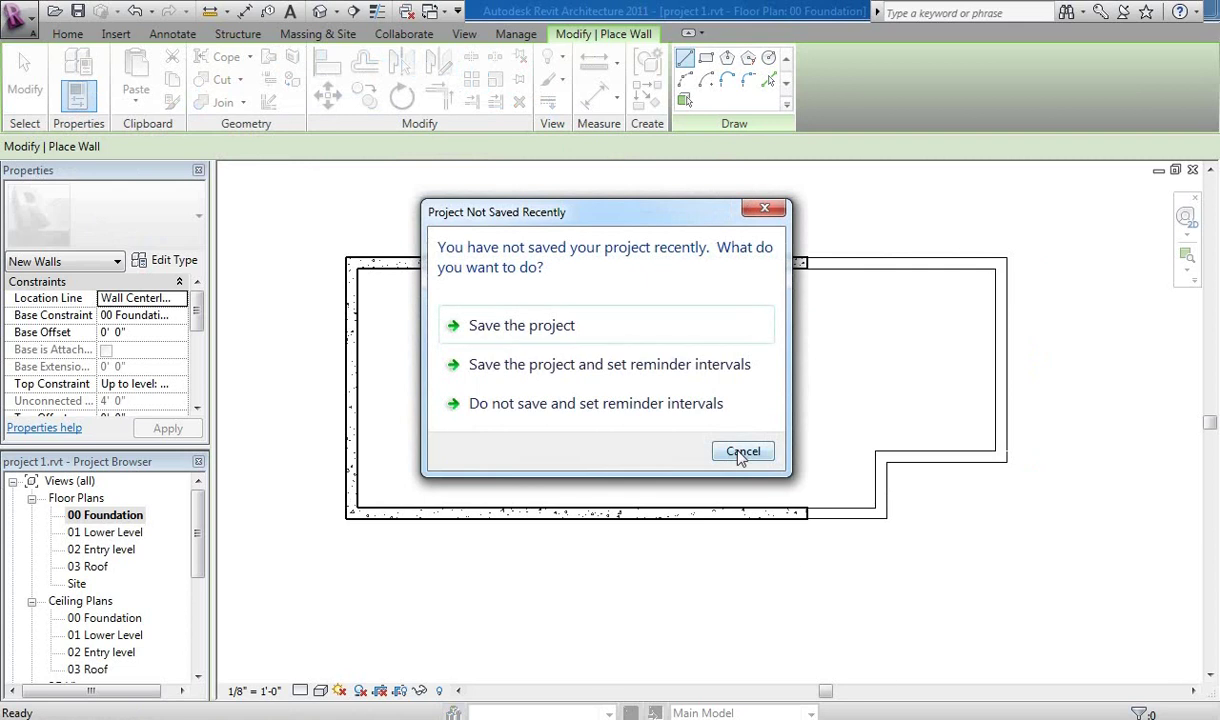
pyautogui.click(740, 451)
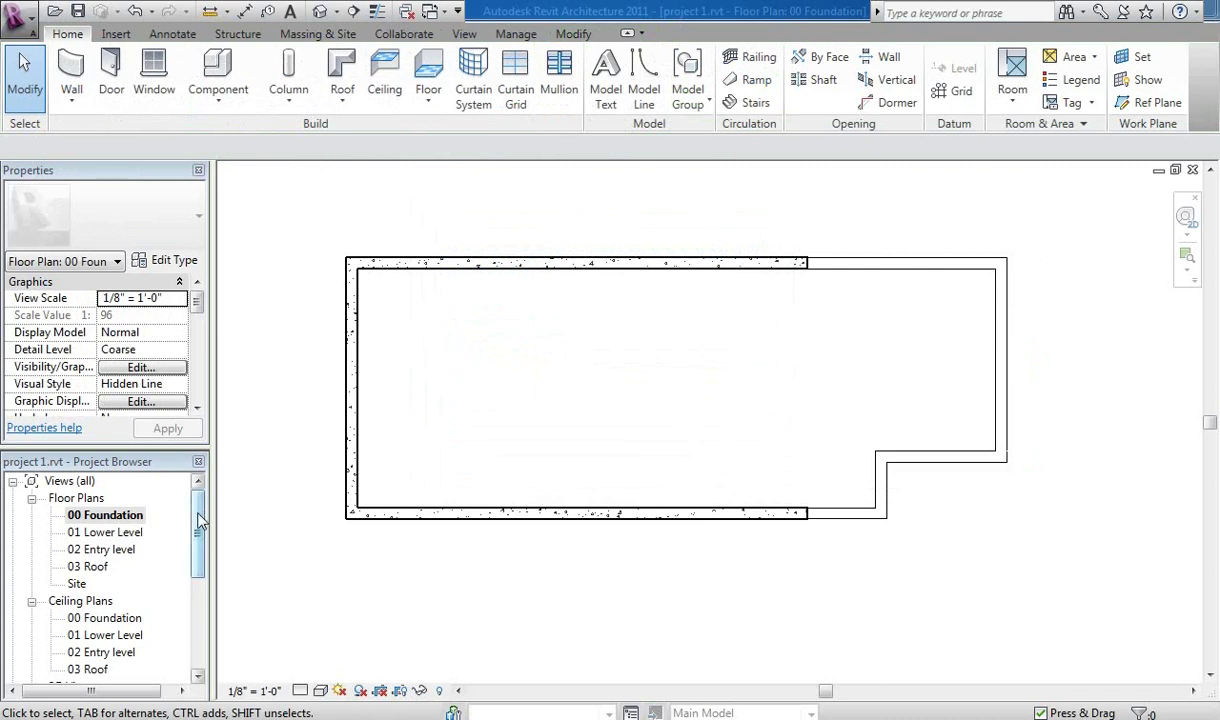
# Step: Open the South elevation and set the 02 Entry level elevation to 1' 0"
pyautogui.moveTo(194, 497); pyautogui.dragTo(193, 610)
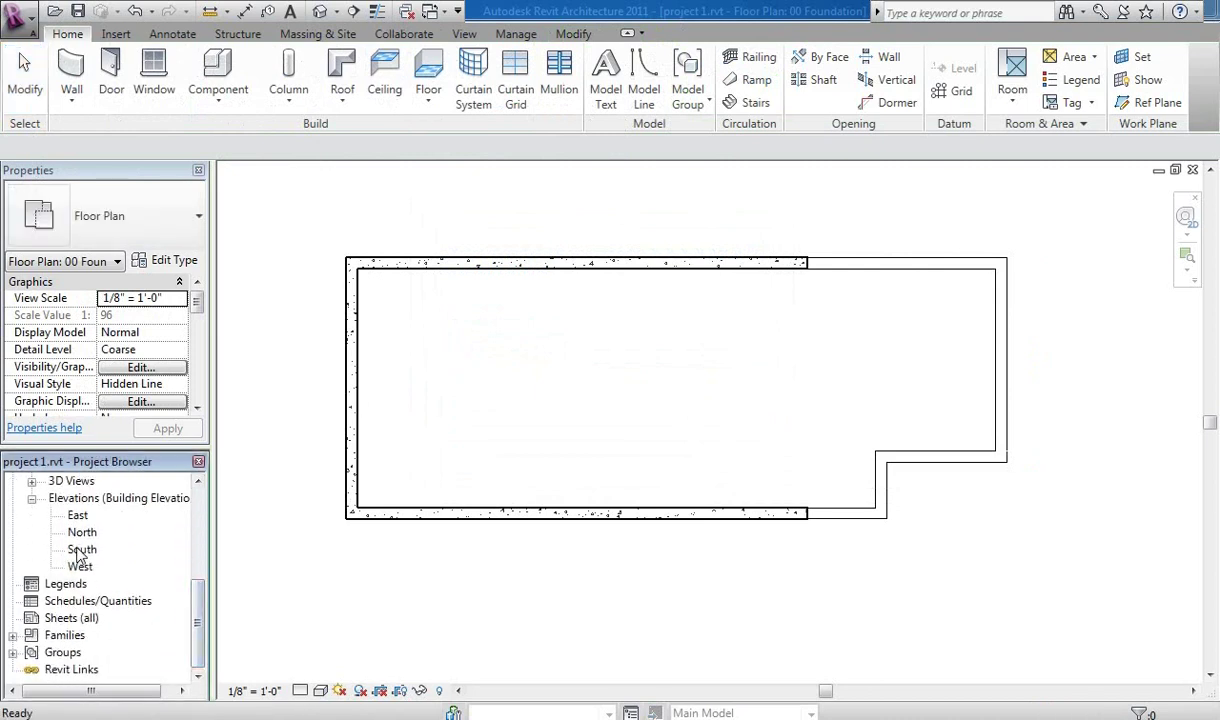
pyautogui.doubleClick(80, 551)
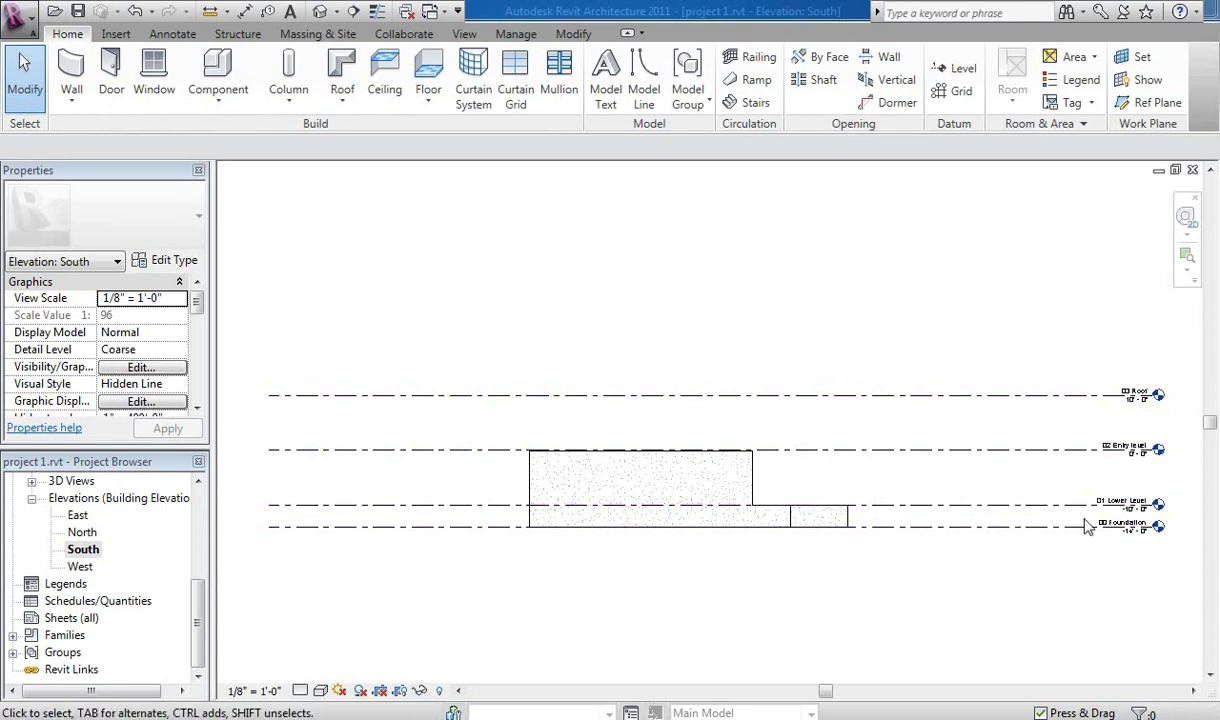
pyautogui.scroll(2, 1155, 475)
pyautogui.scroll(1, 1157, 477)
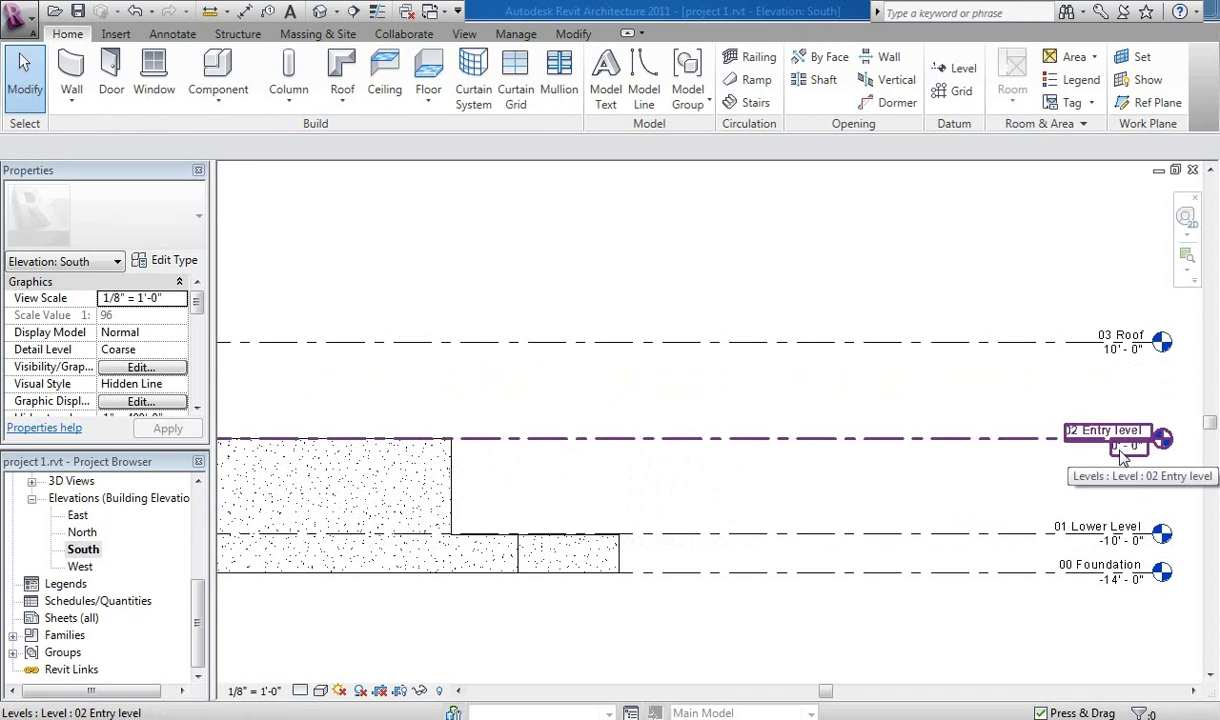
pyautogui.doubleClick(1121, 450)
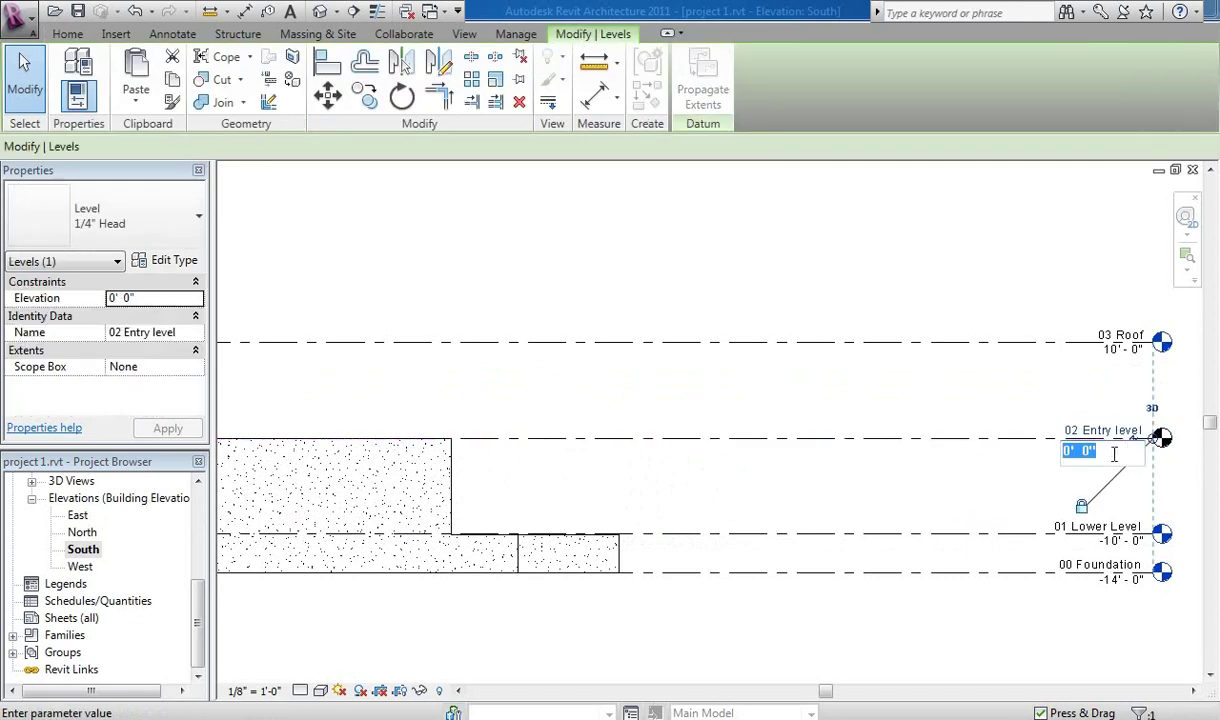
pyautogui.write('1')
pyautogui.press('Return')
# Step: Change the 02 Entry level elevation to 0' 0" and deselect the level
pyautogui.scroll(-2, 1013, 395)
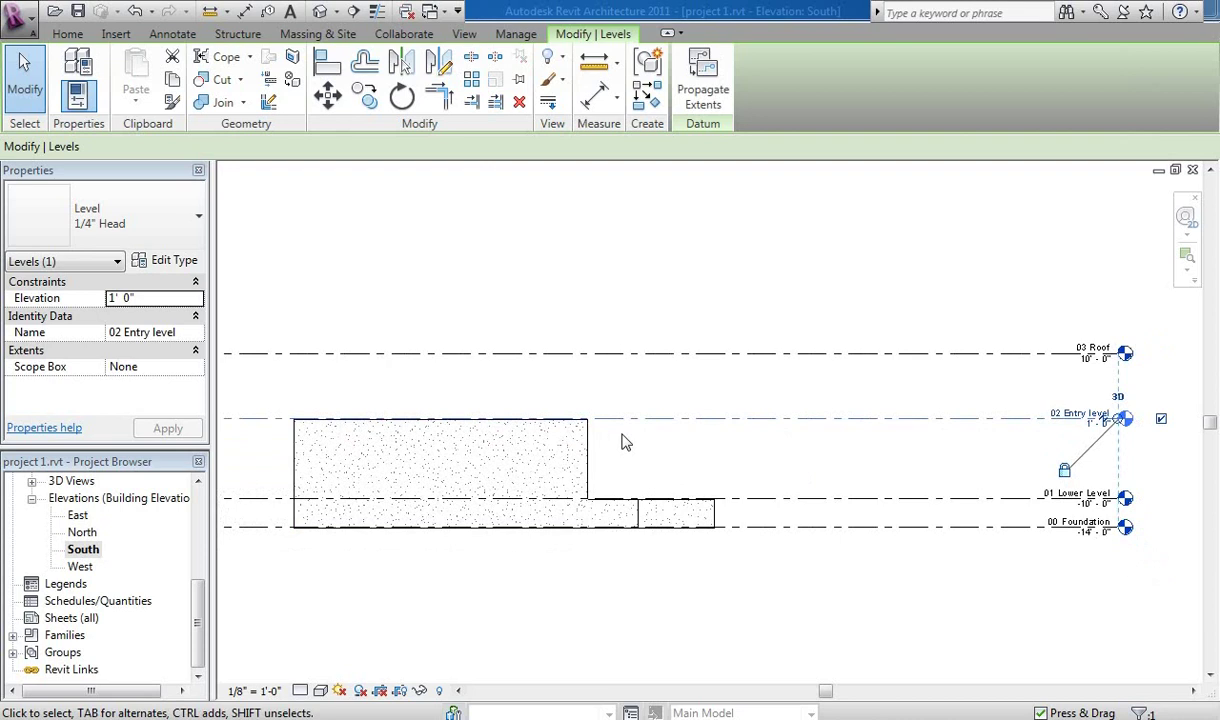
pyautogui.scroll(1, 1089, 426)
pyautogui.scroll(1, 1089, 426)
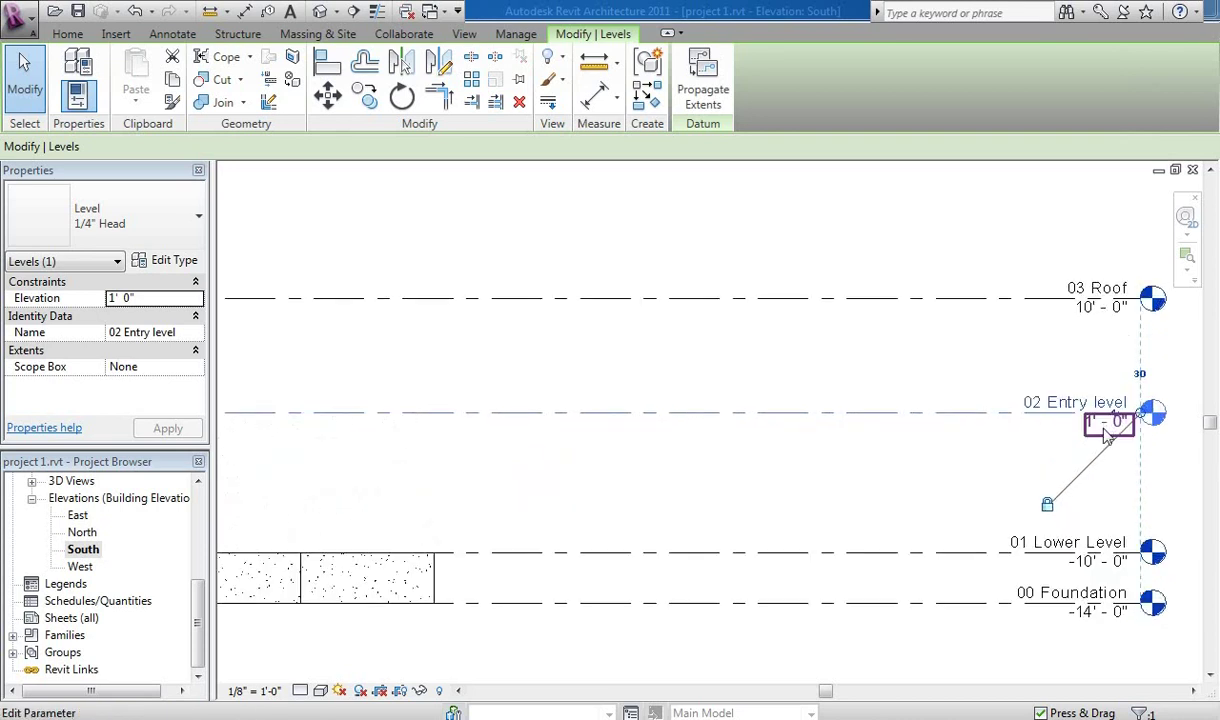
pyautogui.click(1104, 428)
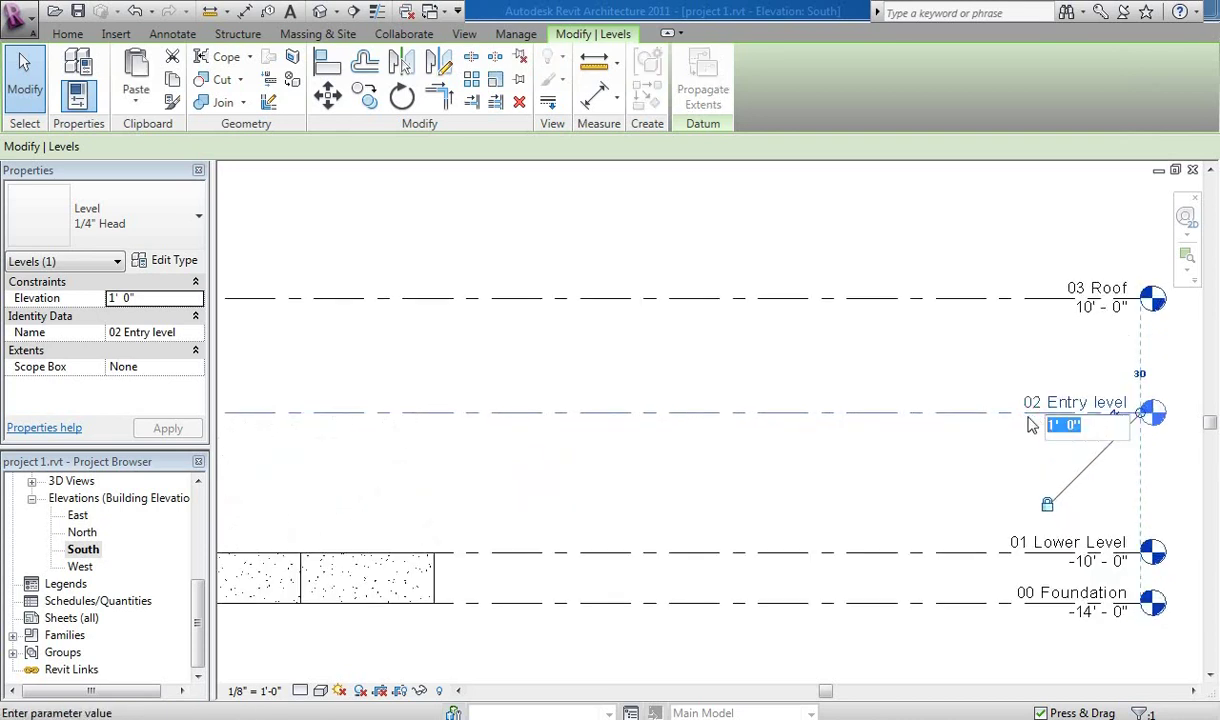
pyautogui.write('0')
pyautogui.press('Return')
pyautogui.scroll(-1, 1010, 415)
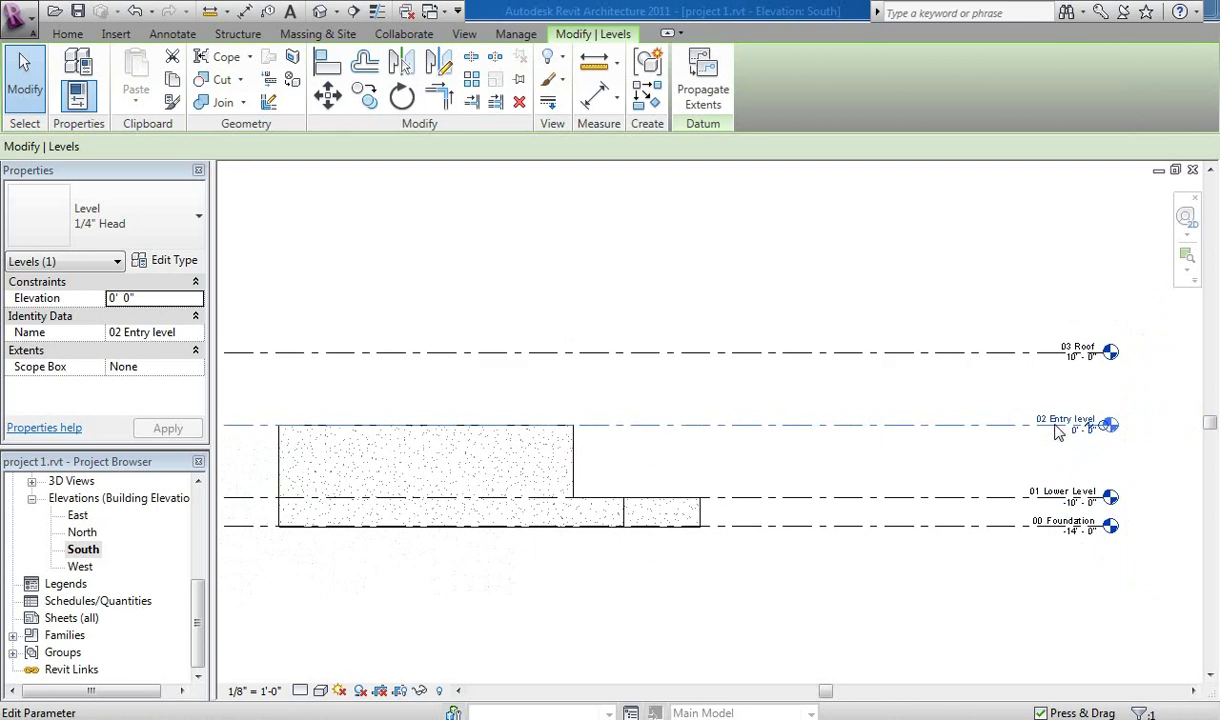
pyautogui.scroll(-1, 1015, 430)
pyautogui.scroll(-1, 1024, 437)
pyautogui.click(945, 346)
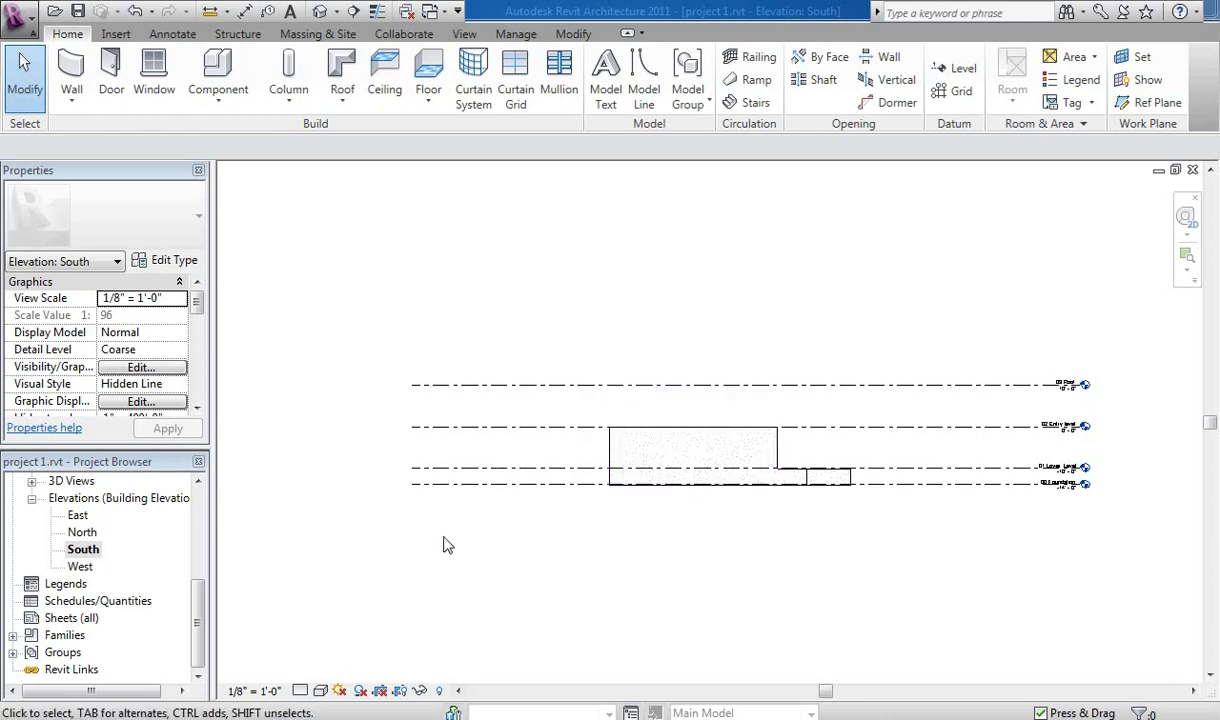
# Step: Open the Site floor plan zoomed out to the whole wall outline and four elevation markers
pyautogui.moveTo(199, 577); pyautogui.dragTo(213, 484)
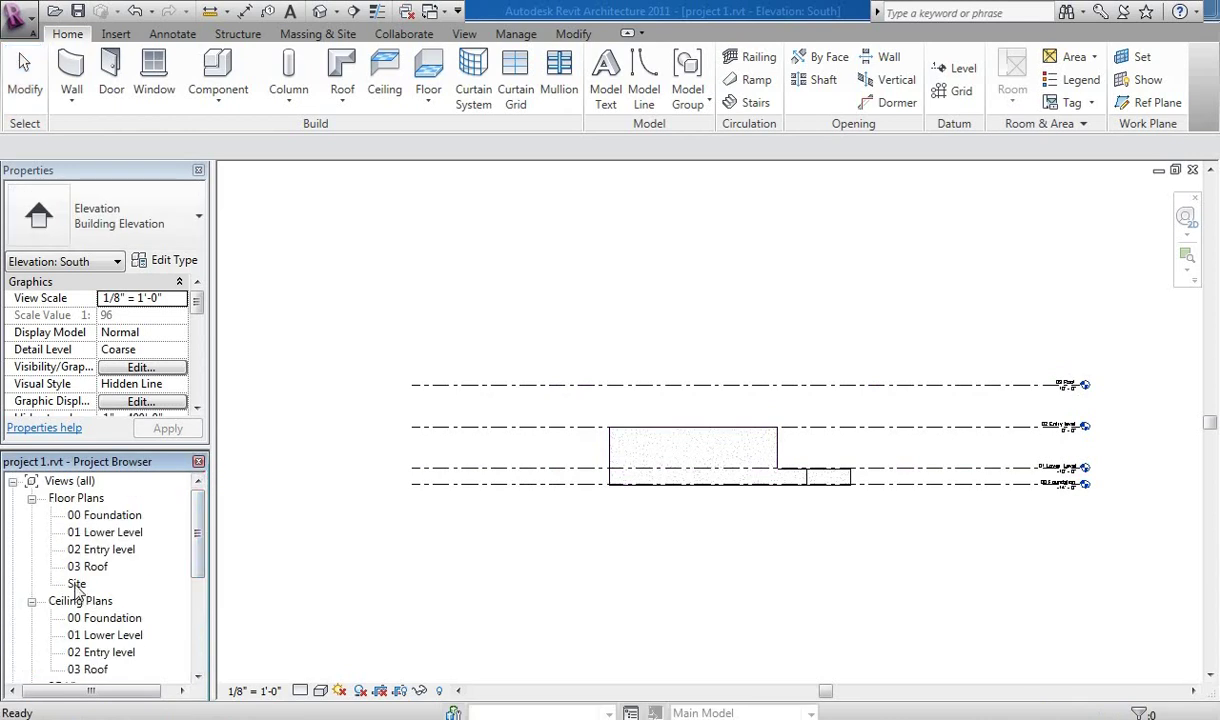
pyautogui.doubleClick(77, 584)
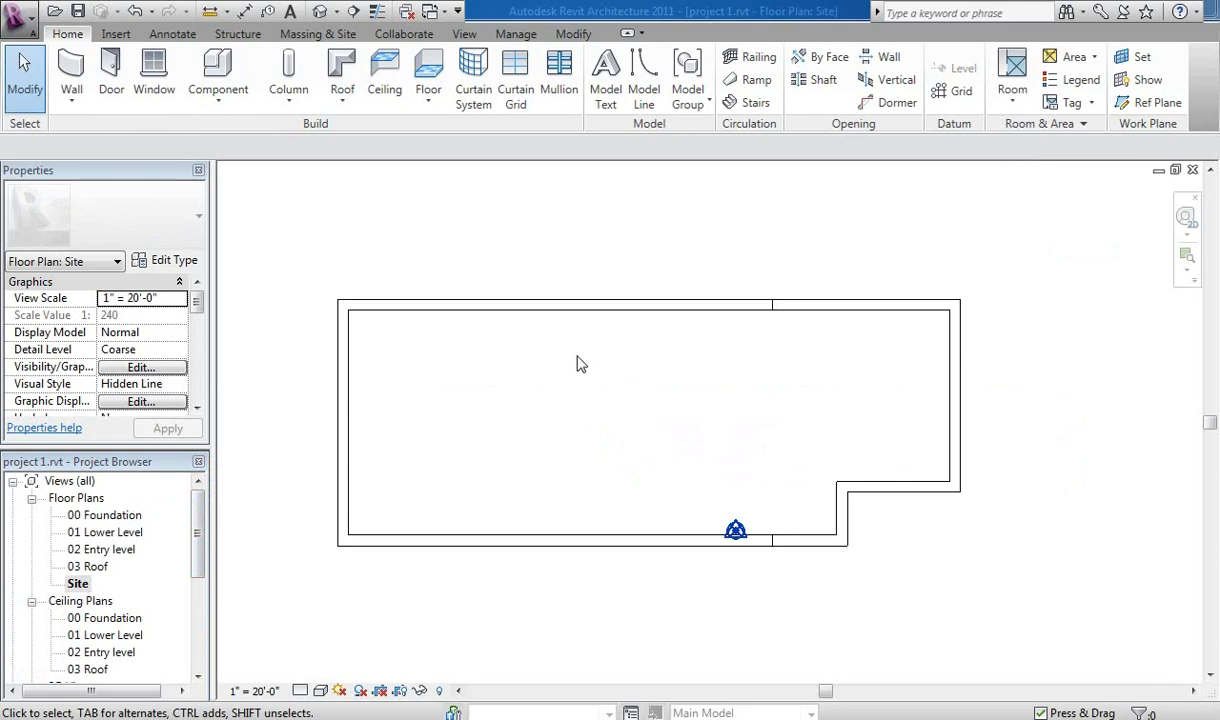
pyautogui.scroll(-2, 578, 375)
pyautogui.scroll(-1, 578, 375)
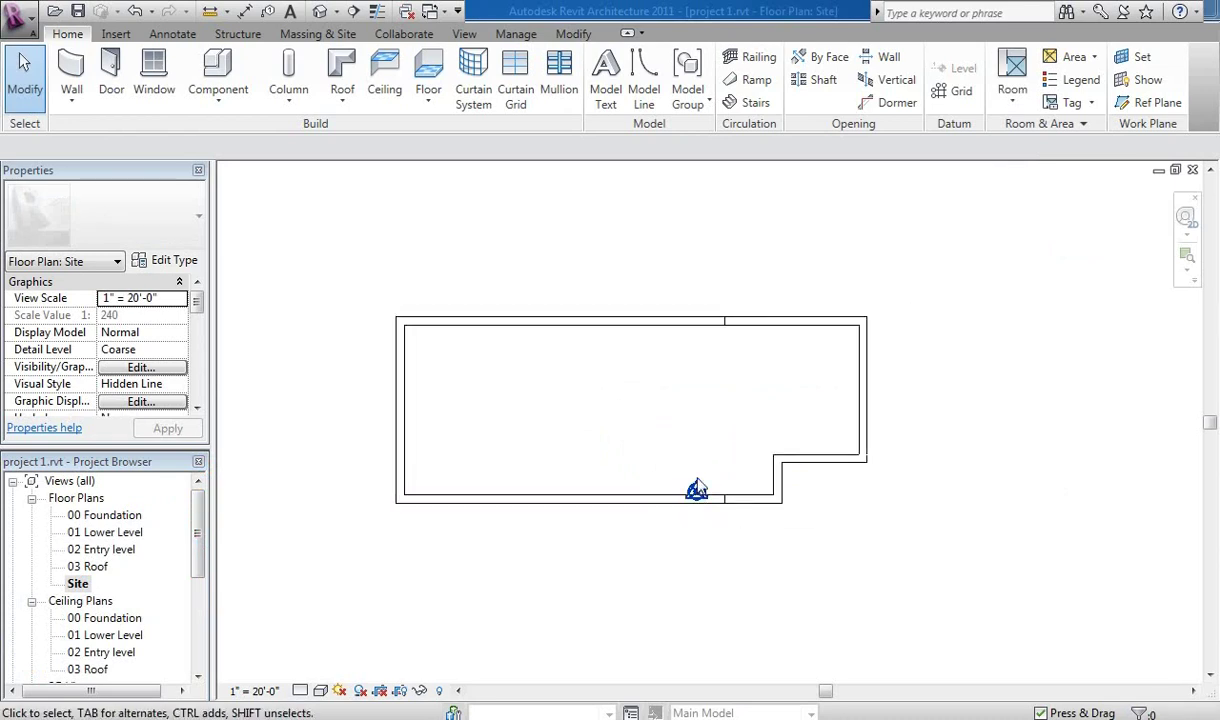
pyautogui.scroll(-1, 697, 482)
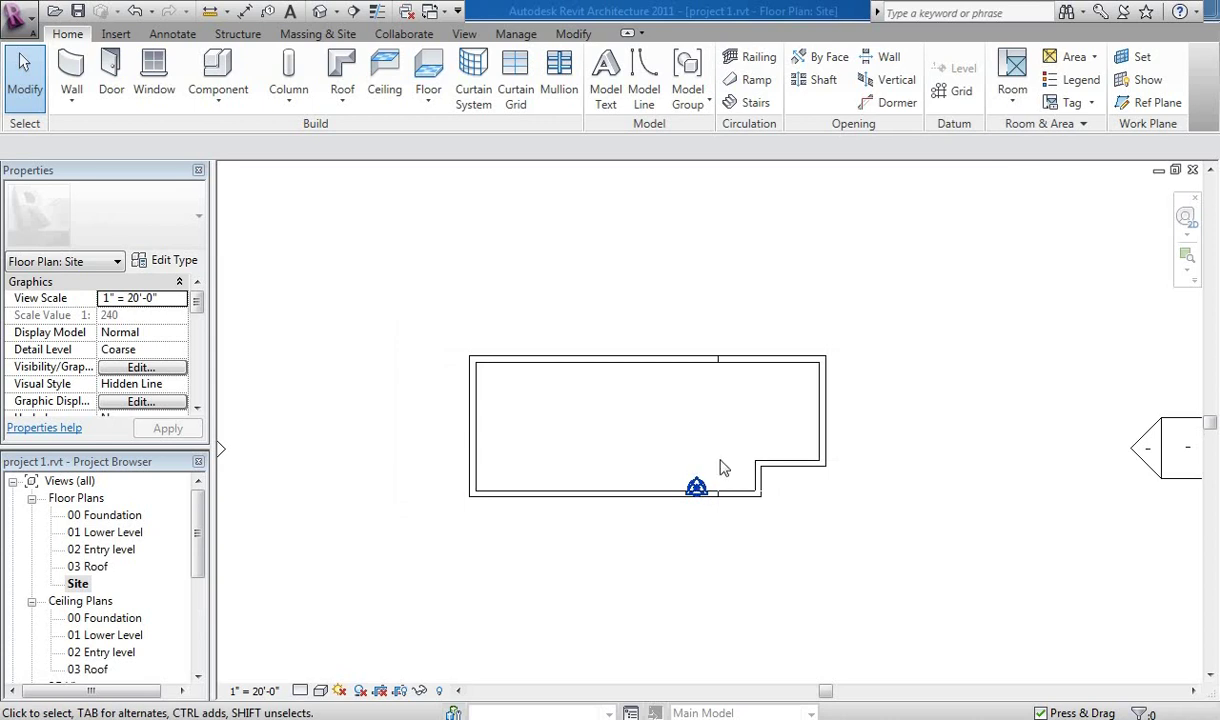
pyautogui.scroll(-2, 724, 469)
pyautogui.scroll(-1, 722, 466)
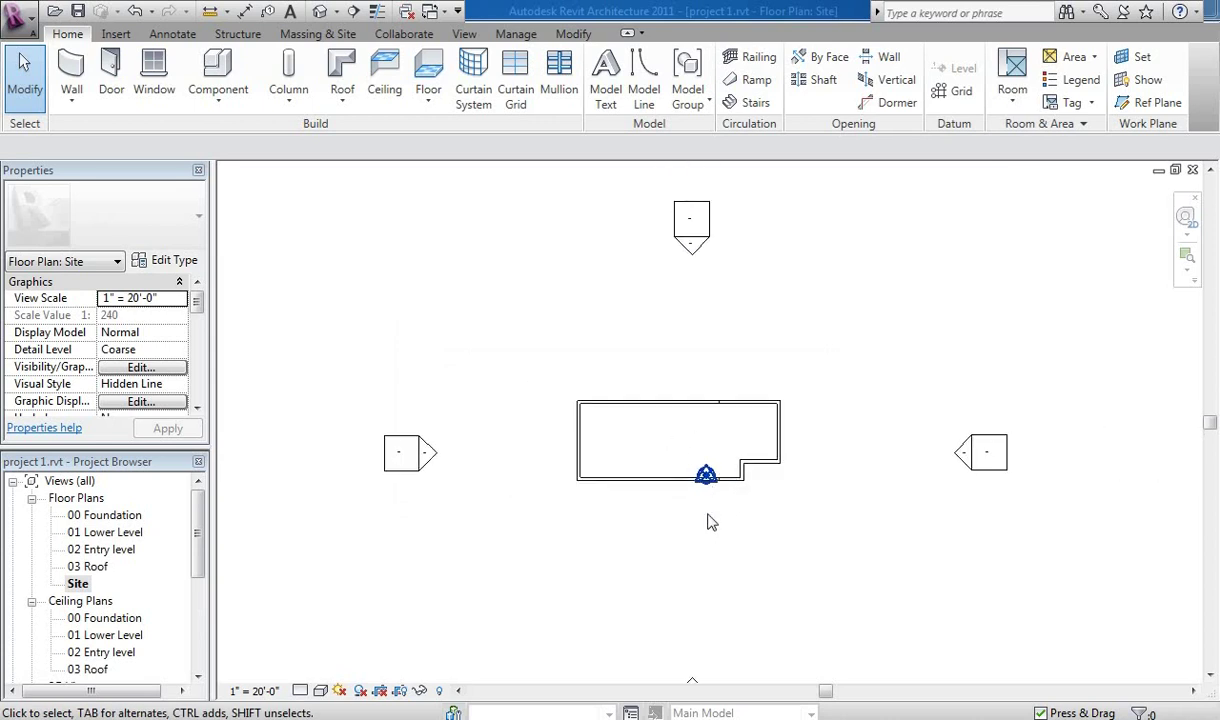
pyautogui.scroll(-1, 640, 395)
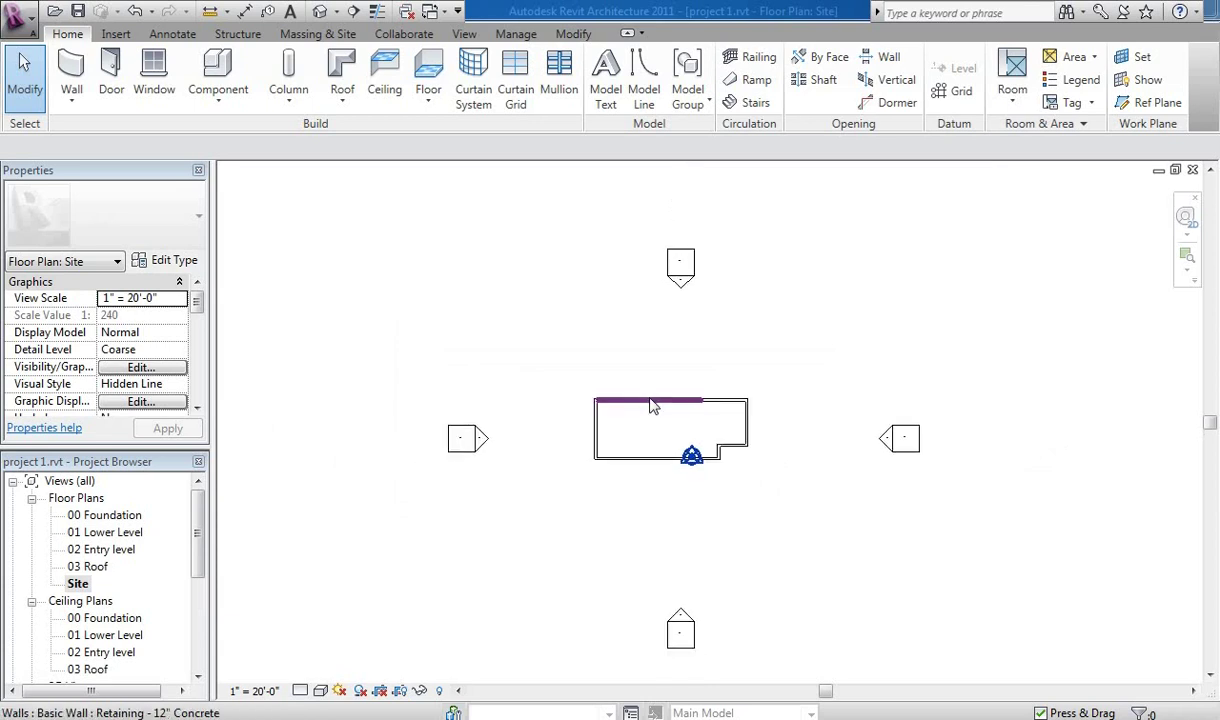
pyautogui.scroll(-1, 652, 404)
pyautogui.scroll(1, 648, 408)
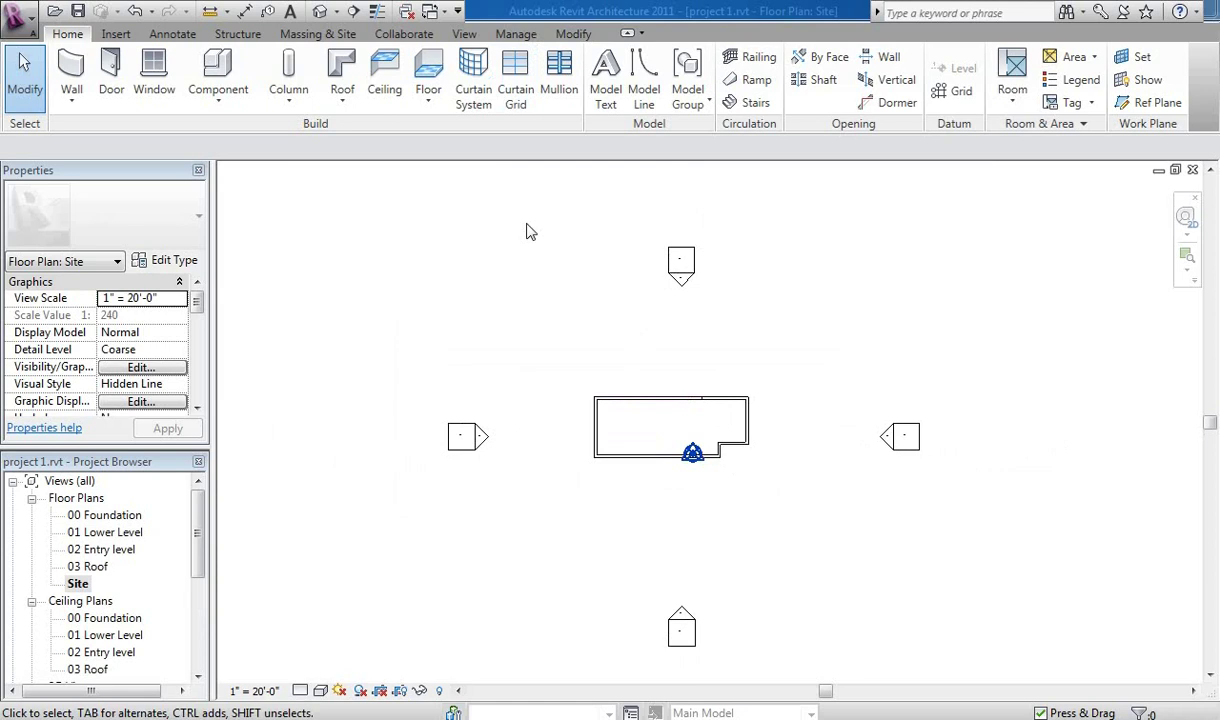
# Step: Start a toposurface and place points at -0' 6" along the building's west side
pyautogui.click(318, 36)
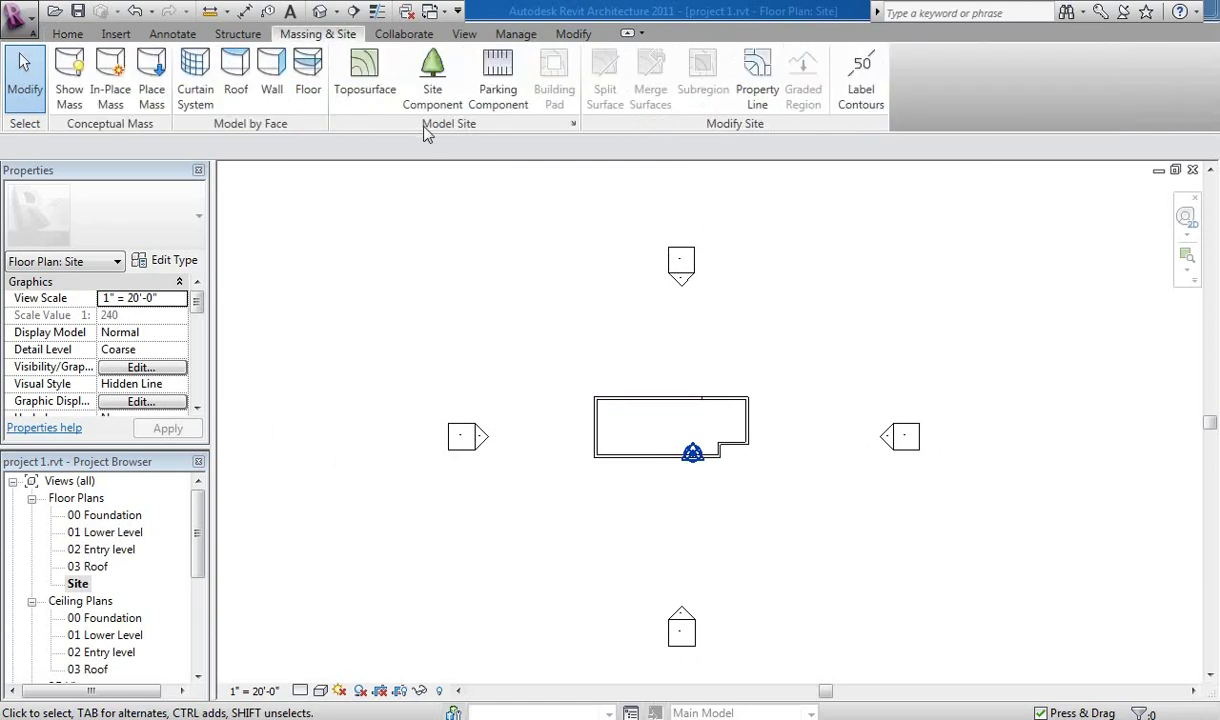
pyautogui.click(365, 75)
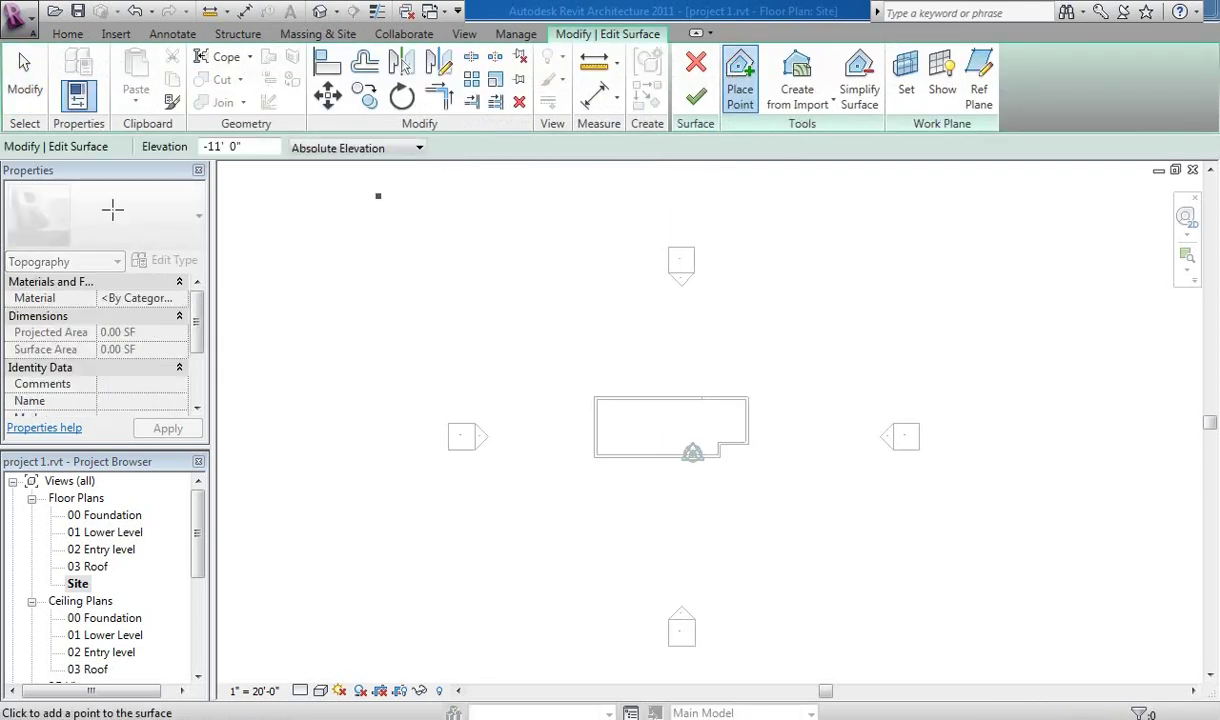
pyautogui.doubleClick(222, 146)
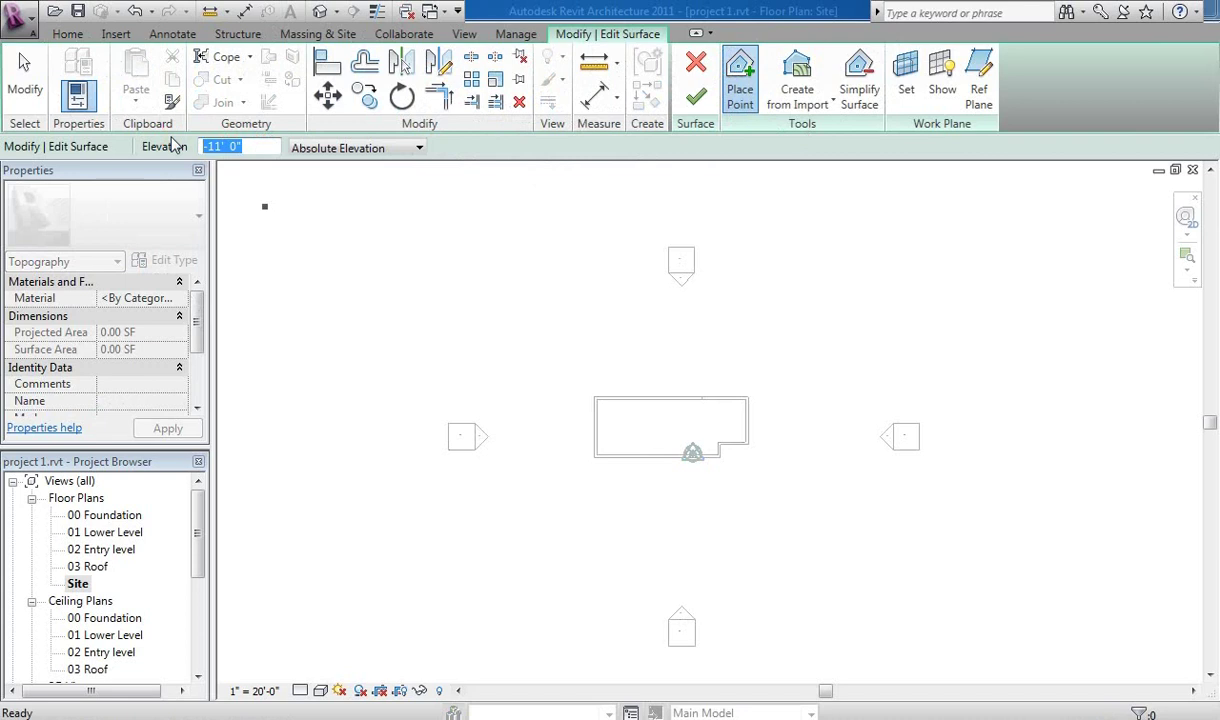
pyautogui.write('-6')
pyautogui.press('Return')
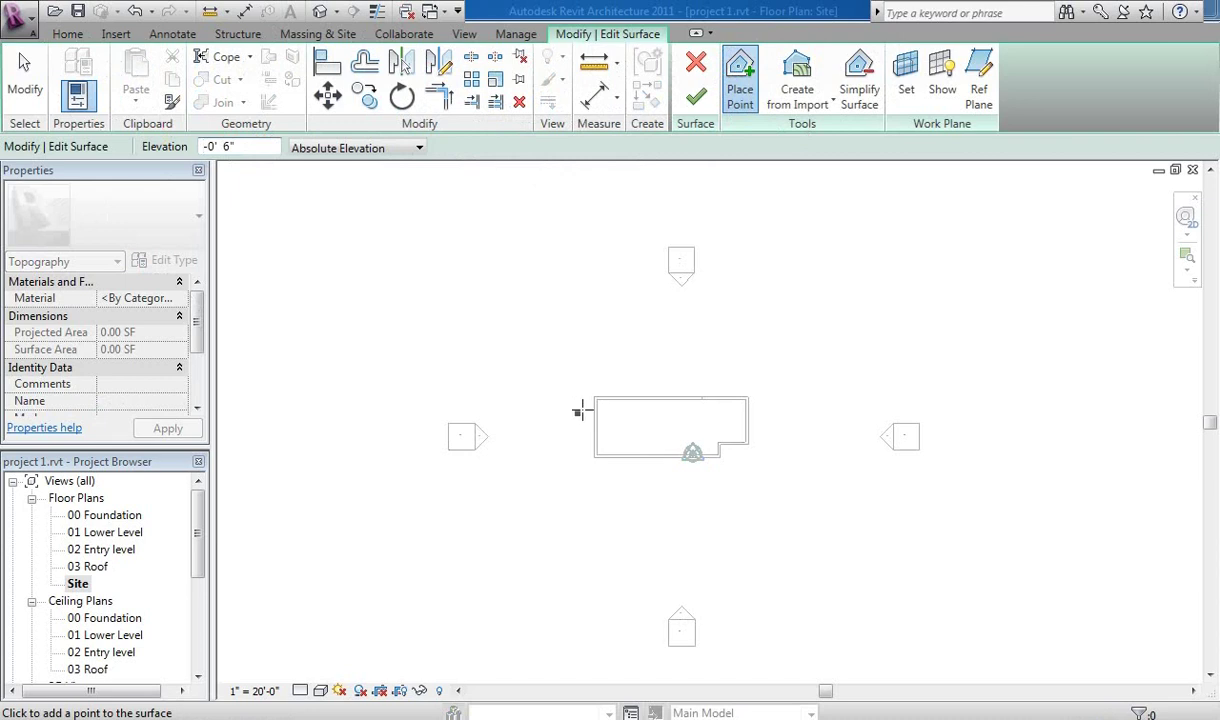
pyautogui.click(522, 305)
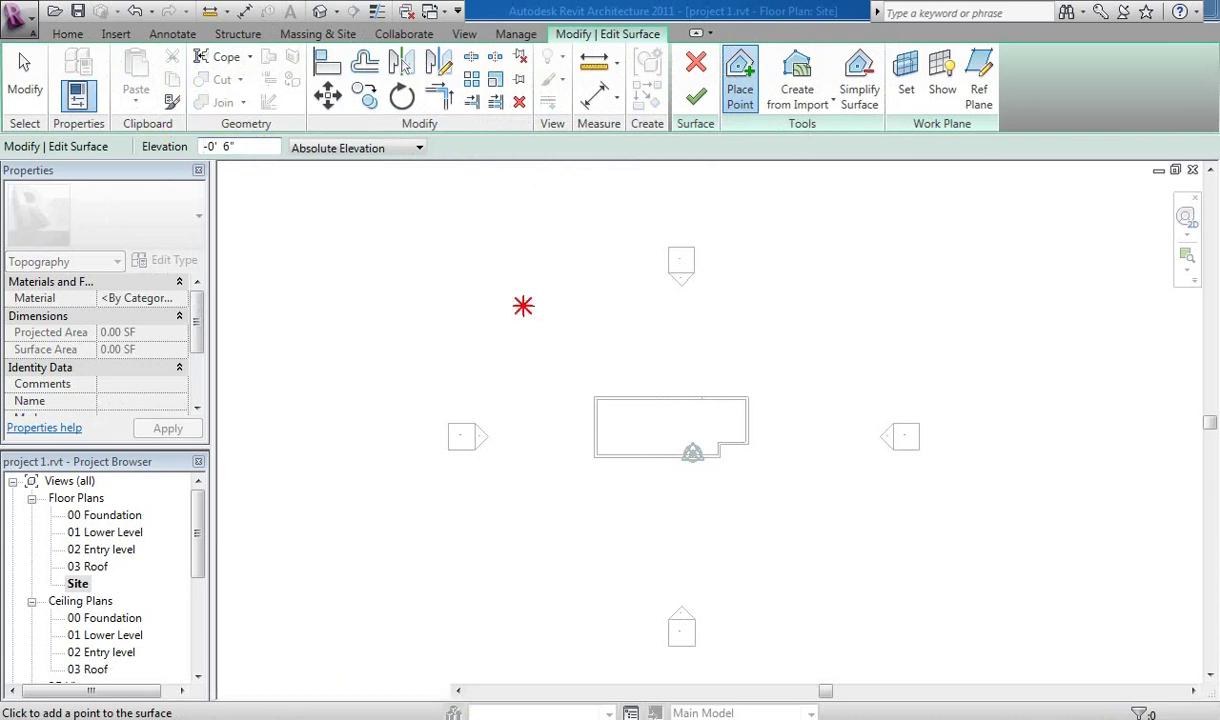
pyautogui.click(528, 400)
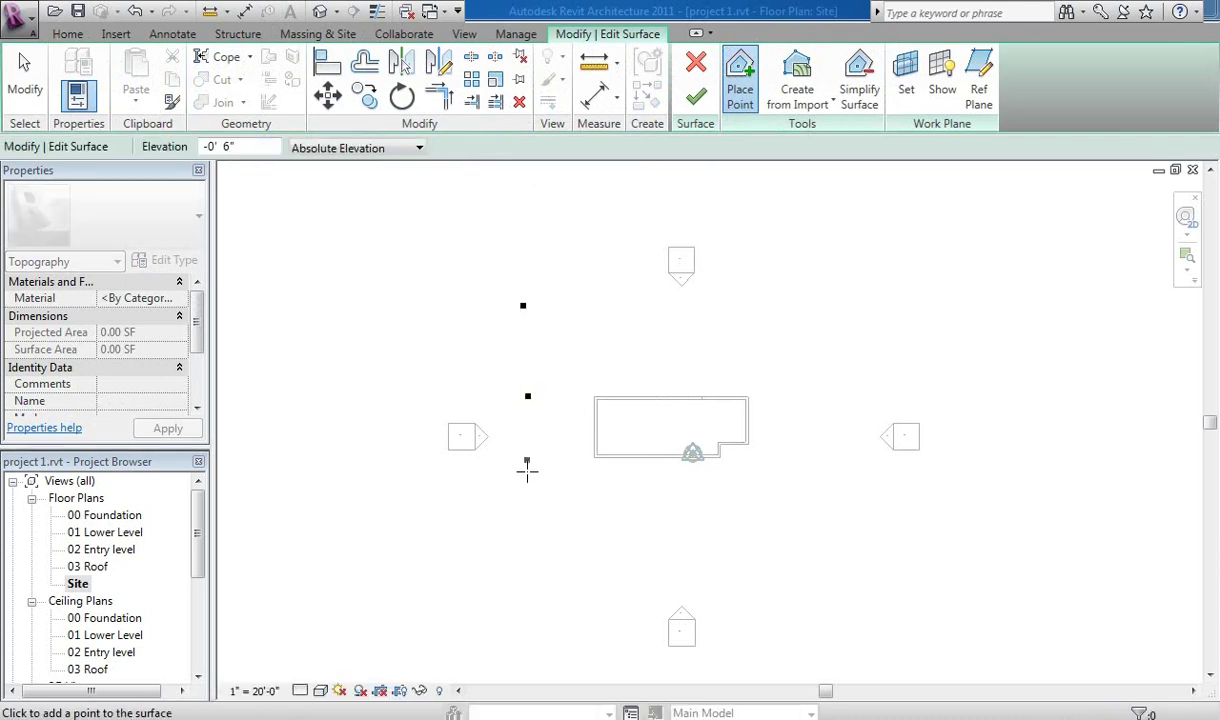
pyautogui.click(526, 474)
pyautogui.click(525, 517)
pyautogui.click(522, 550)
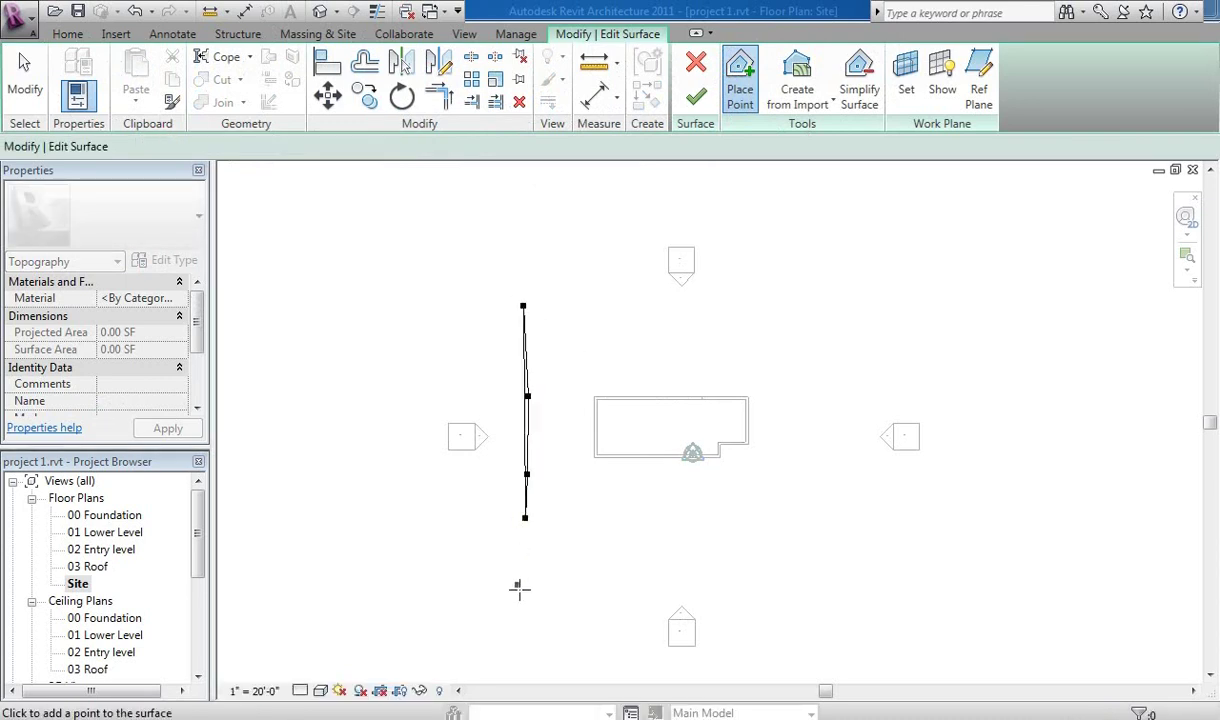
pyautogui.click(519, 589)
pyautogui.click(528, 371)
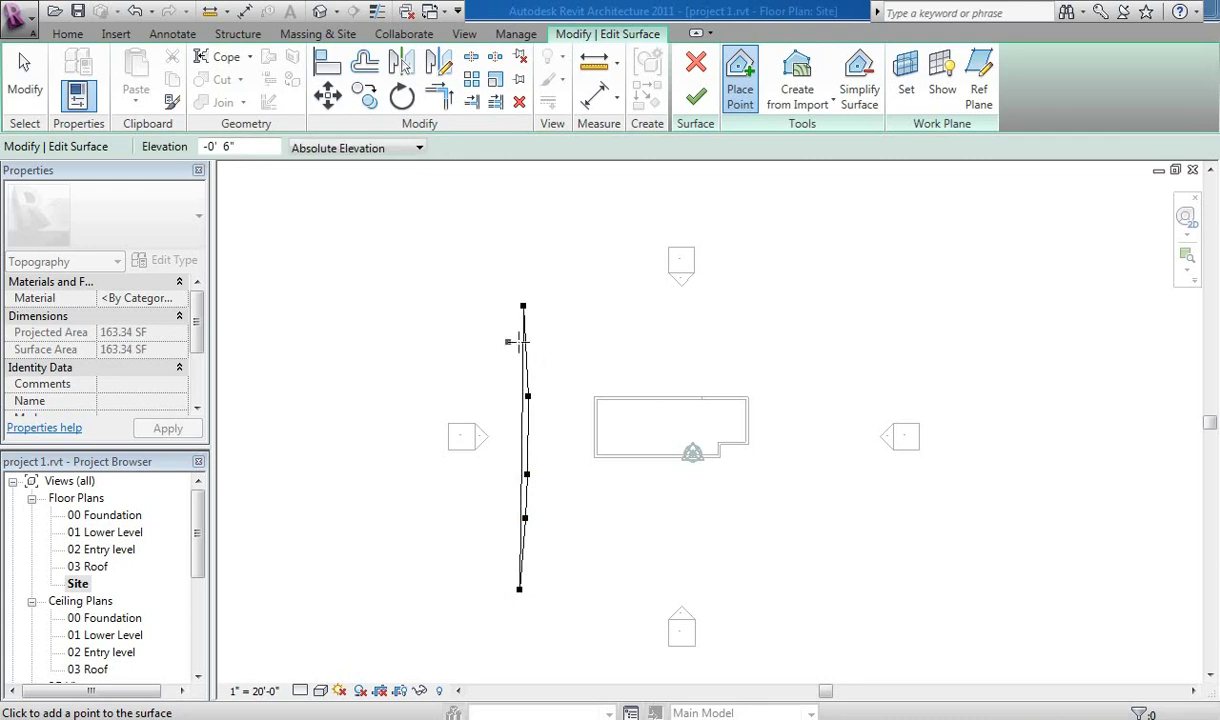
pyautogui.click(641, 352)
# Step: Switch the point elevation to -11' 0" and place a column of points through the building's middle
pyautogui.click(220, 147)
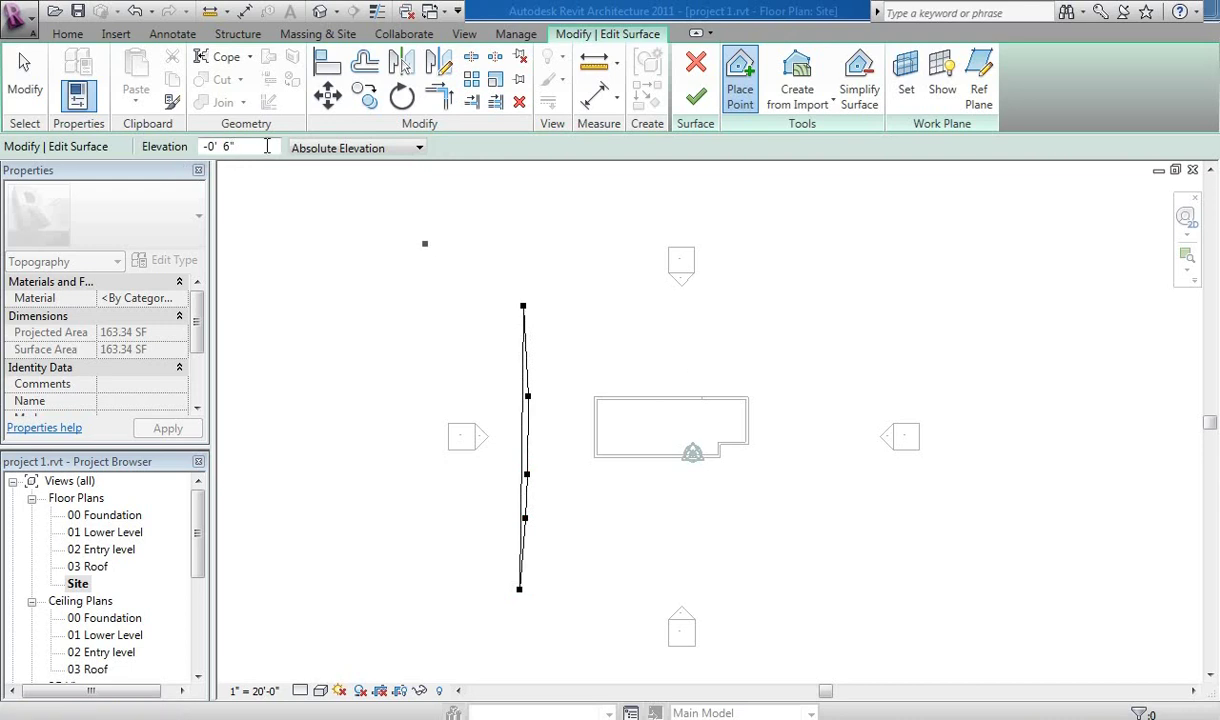
pyautogui.write('-')
pyautogui.click(674, 301)
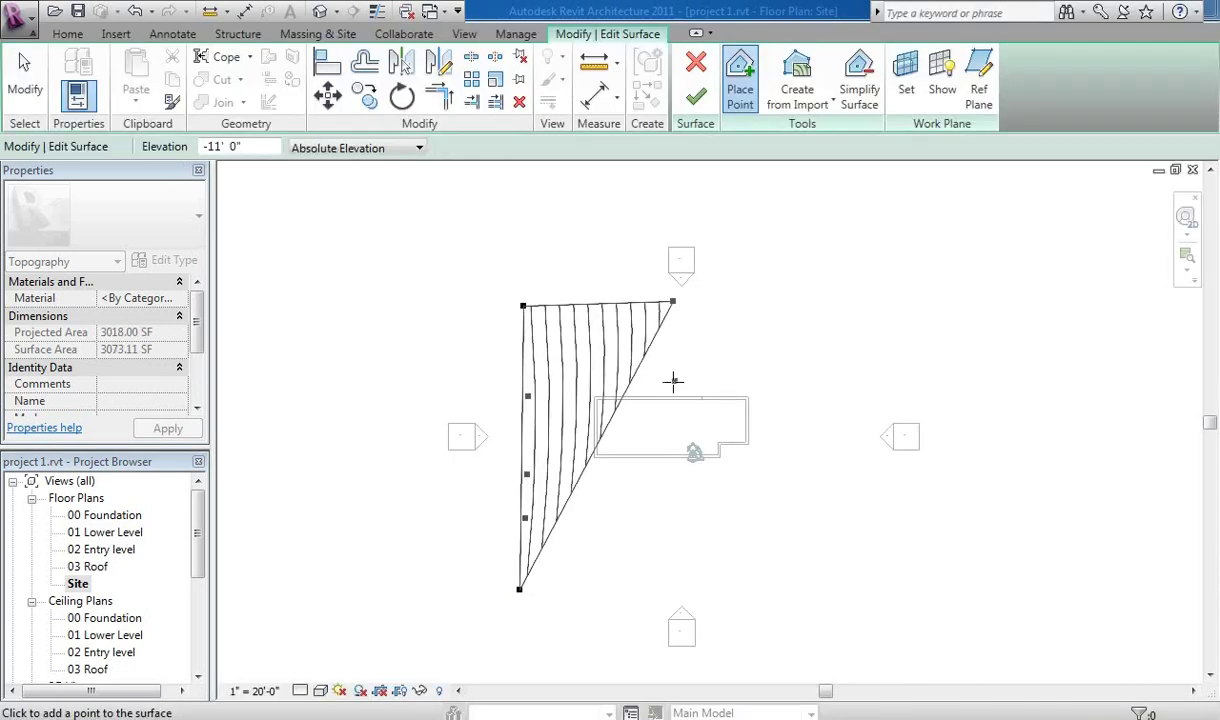
pyautogui.click(672, 382)
pyautogui.click(670, 441)
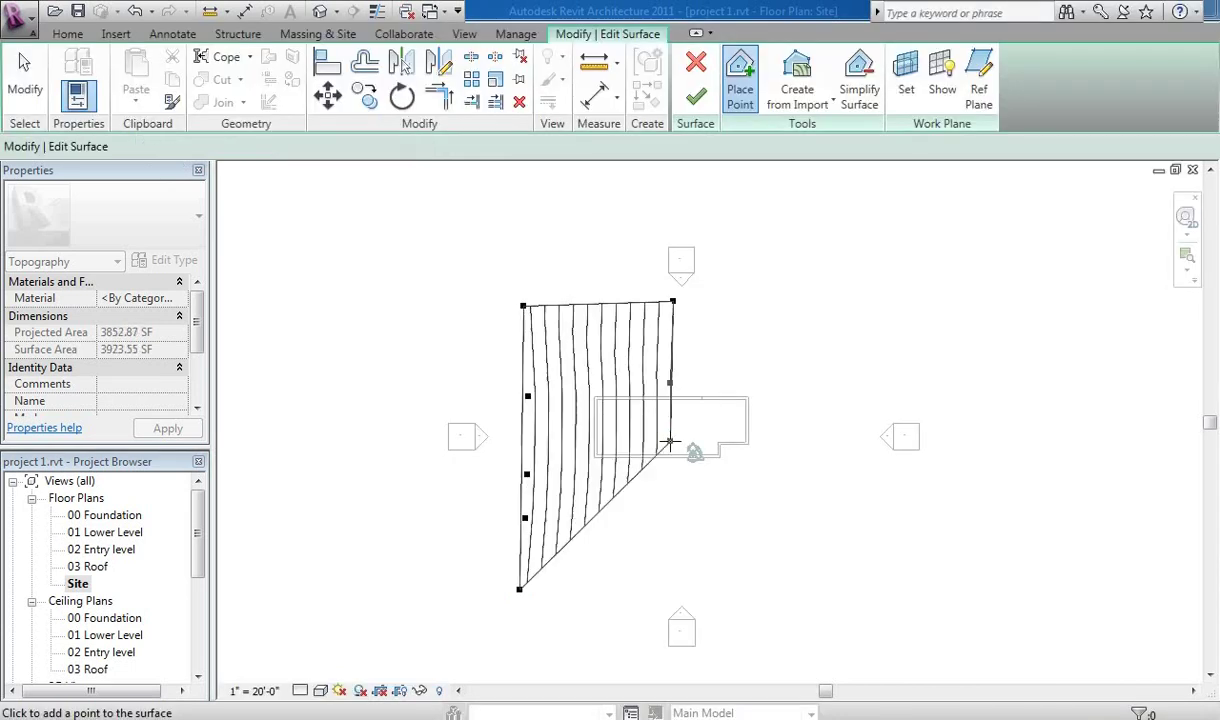
pyautogui.click(664, 497)
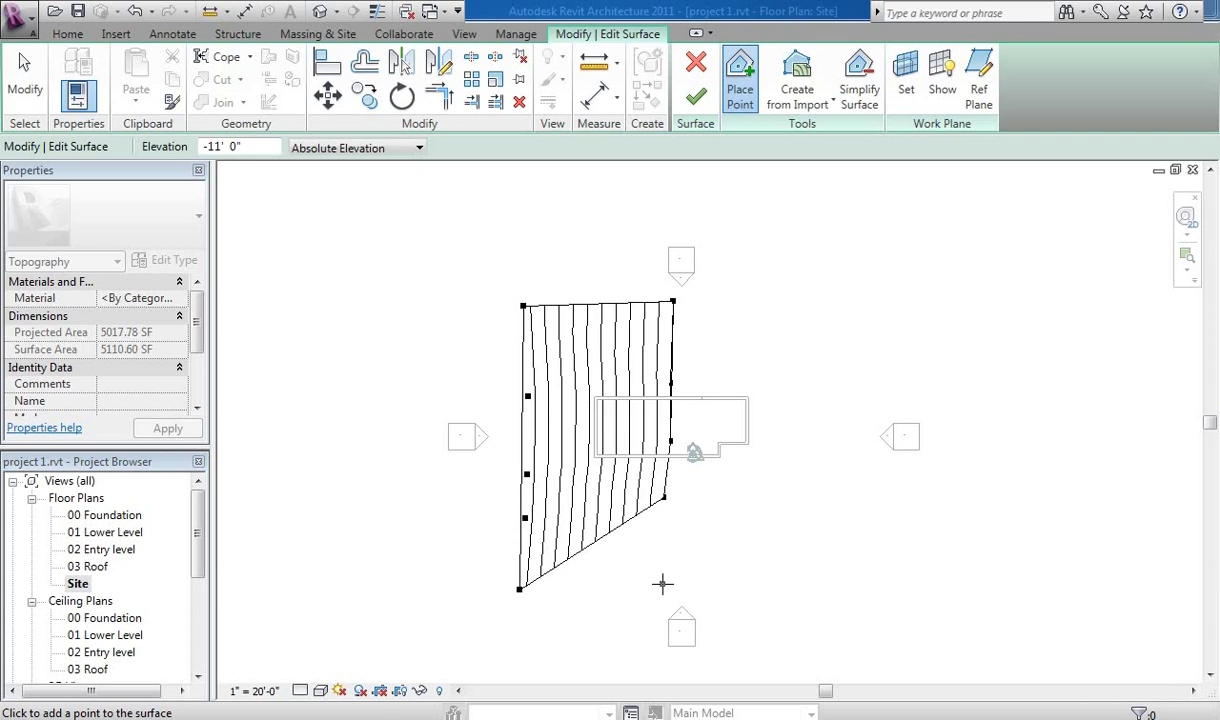
pyautogui.click(667, 582)
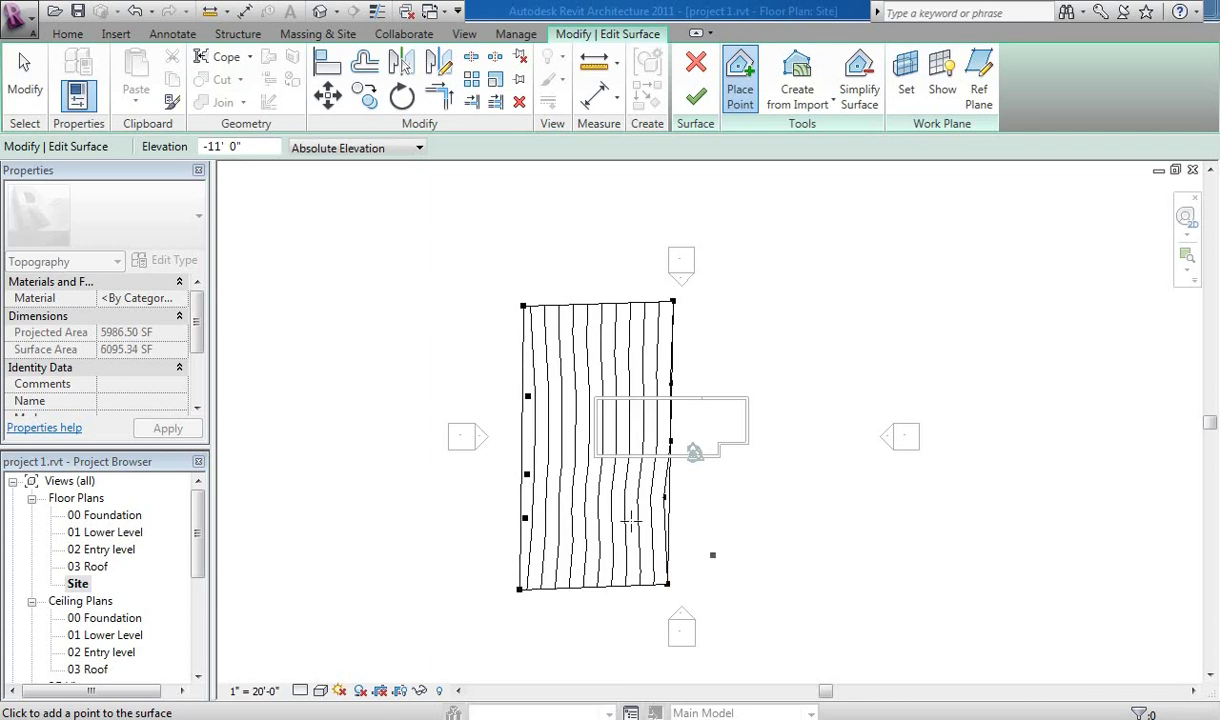
pyautogui.click(240, 147)
# Step: Add four deeper points along the east side of the building, then stop placing points
pyautogui.click(212, 147)
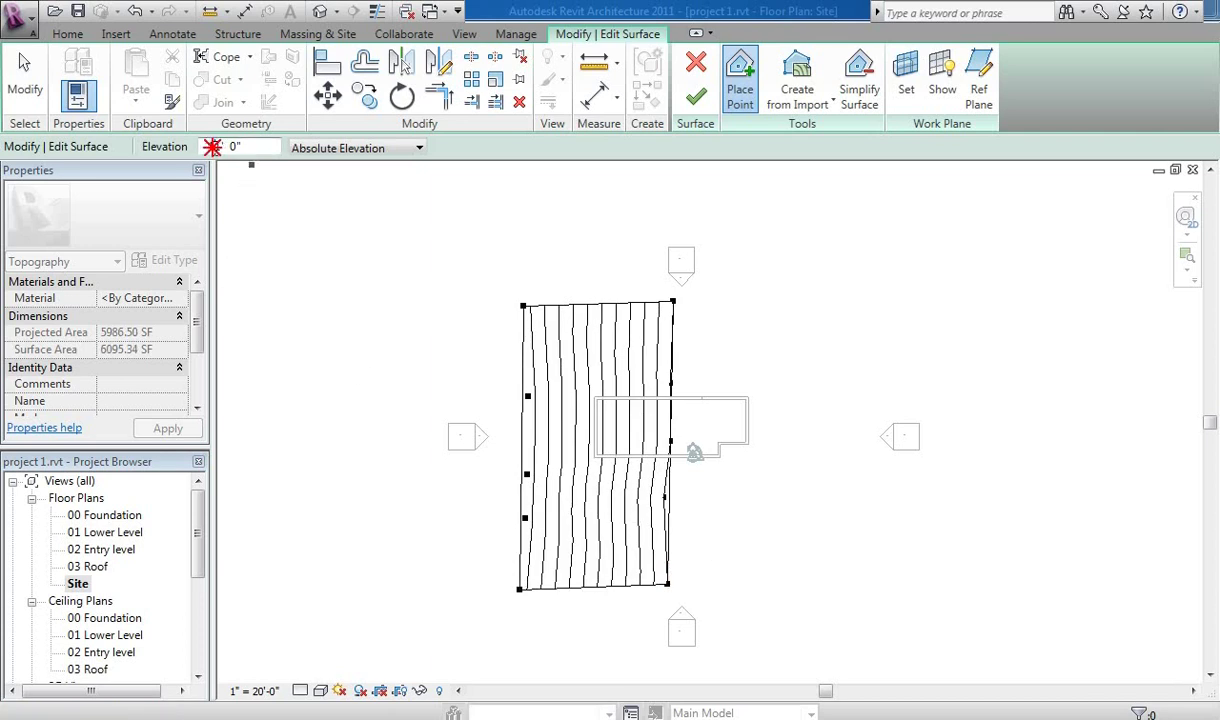
pyautogui.write('-1')
pyautogui.click(827, 293)
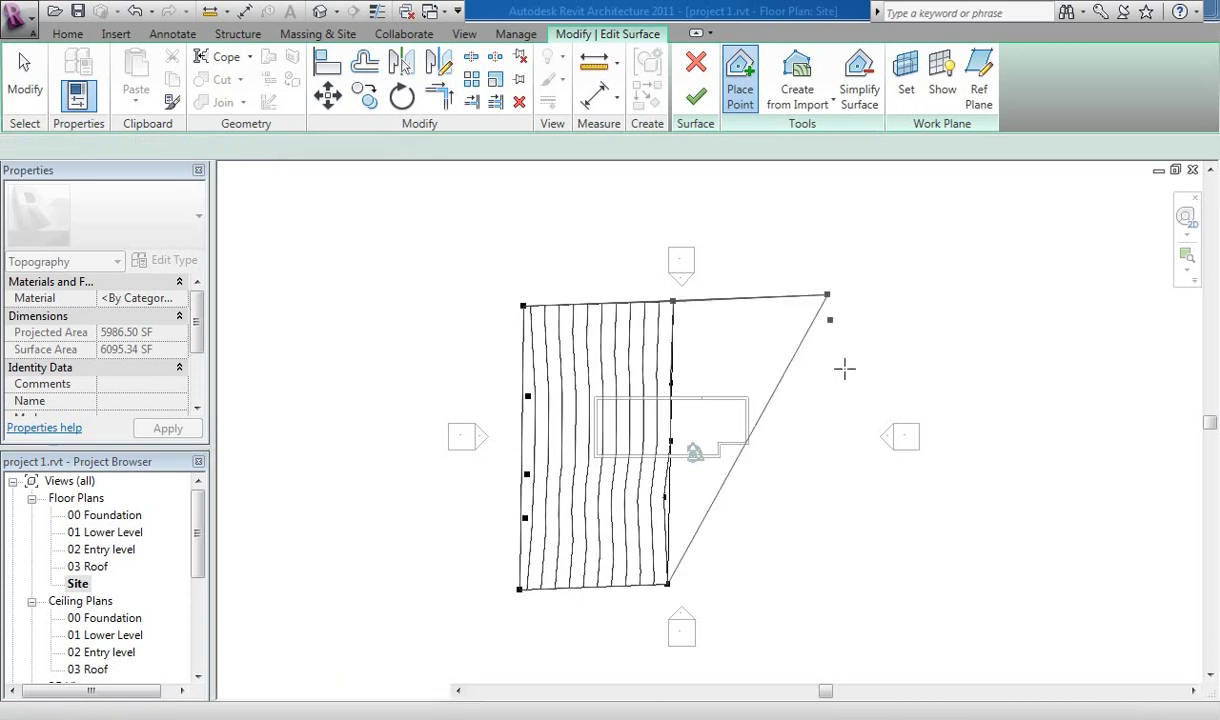
pyautogui.click(825, 409)
pyautogui.click(831, 501)
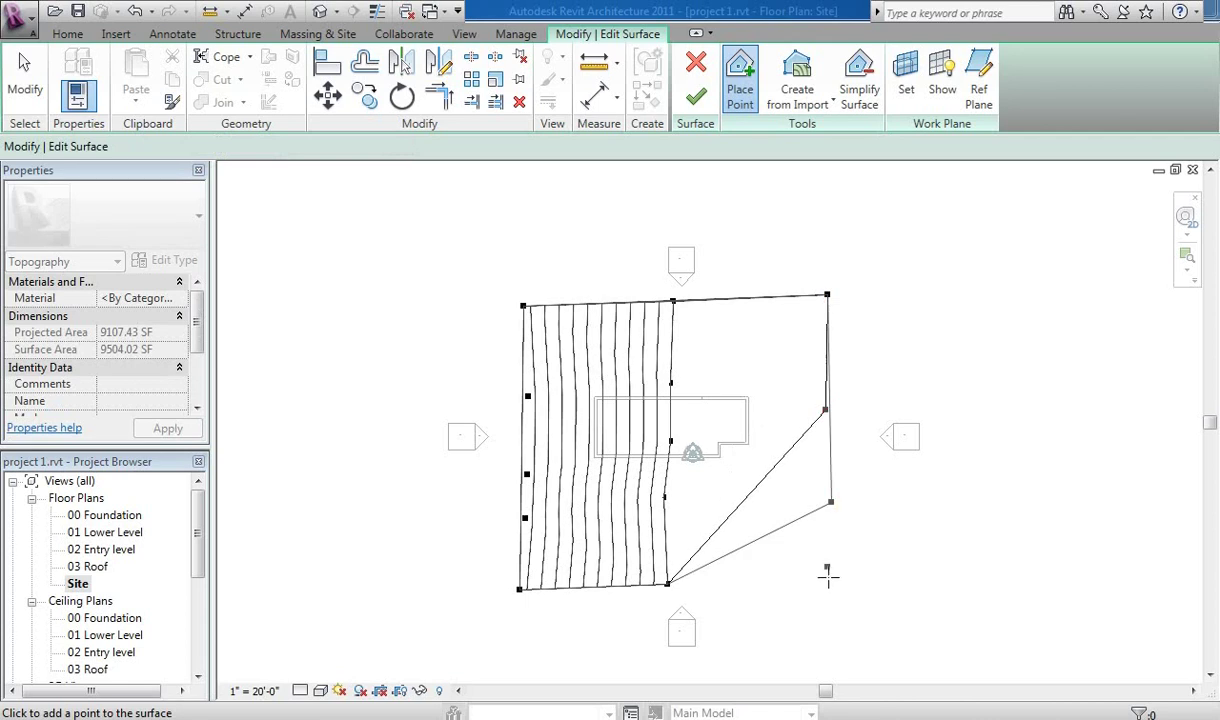
pyautogui.click(823, 585)
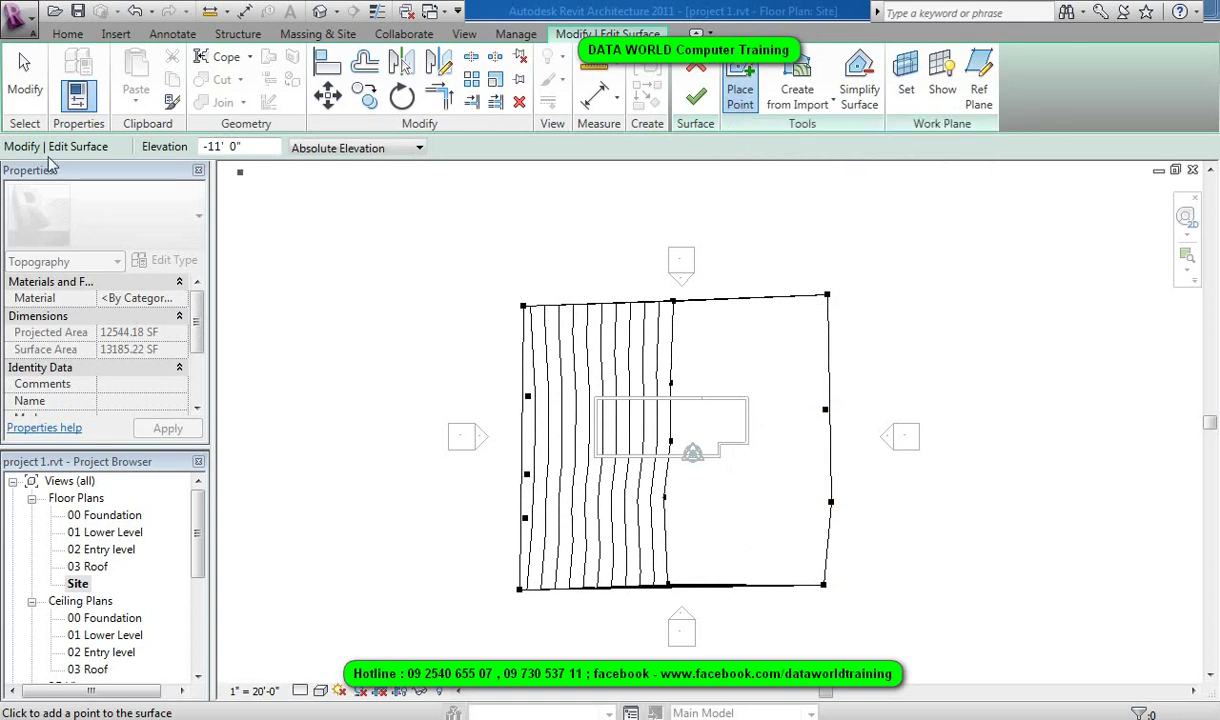
pyautogui.click(22, 62)
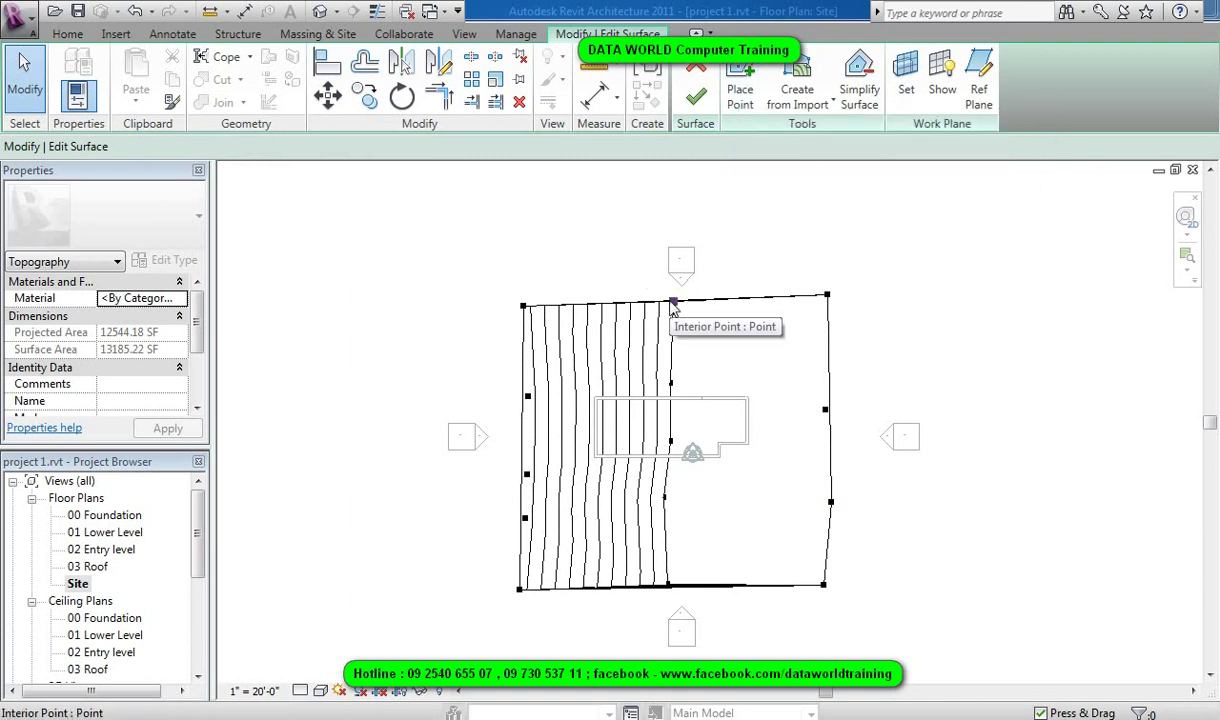
# Step: Window-select the five middle topo points and set their elevation to -10' 0"
pyautogui.click(628, 264)
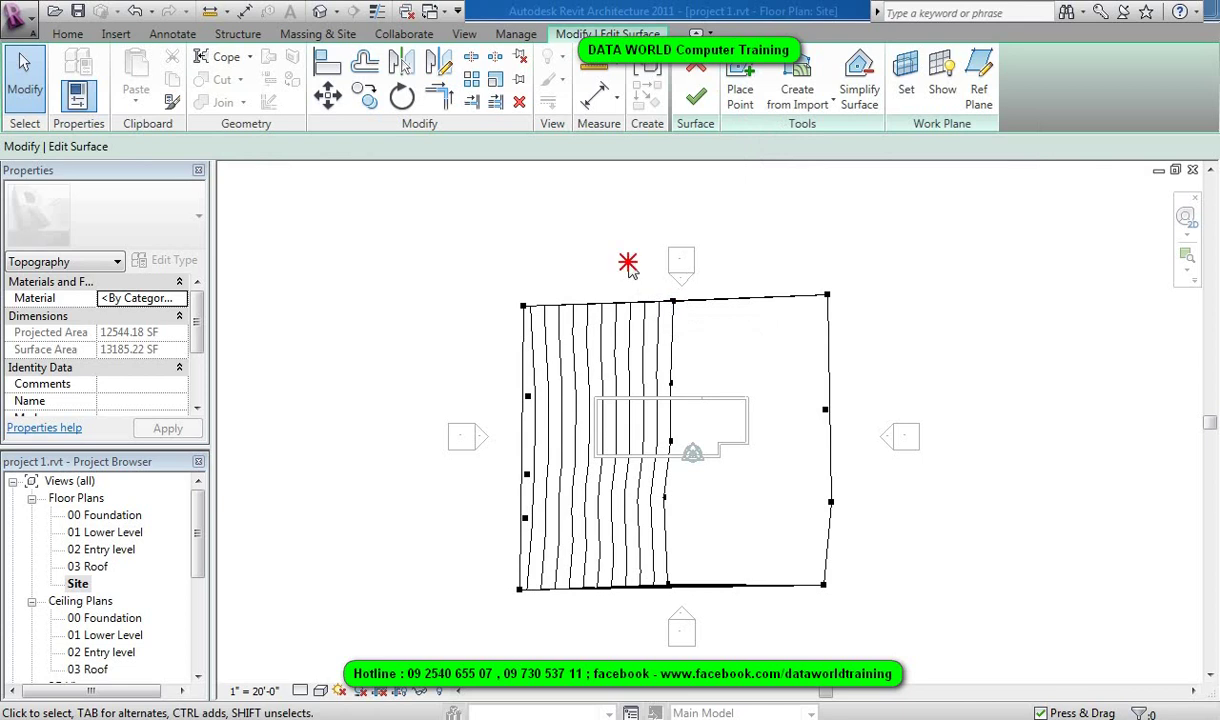
pyautogui.moveTo(628, 264); pyautogui.dragTo(712, 637)
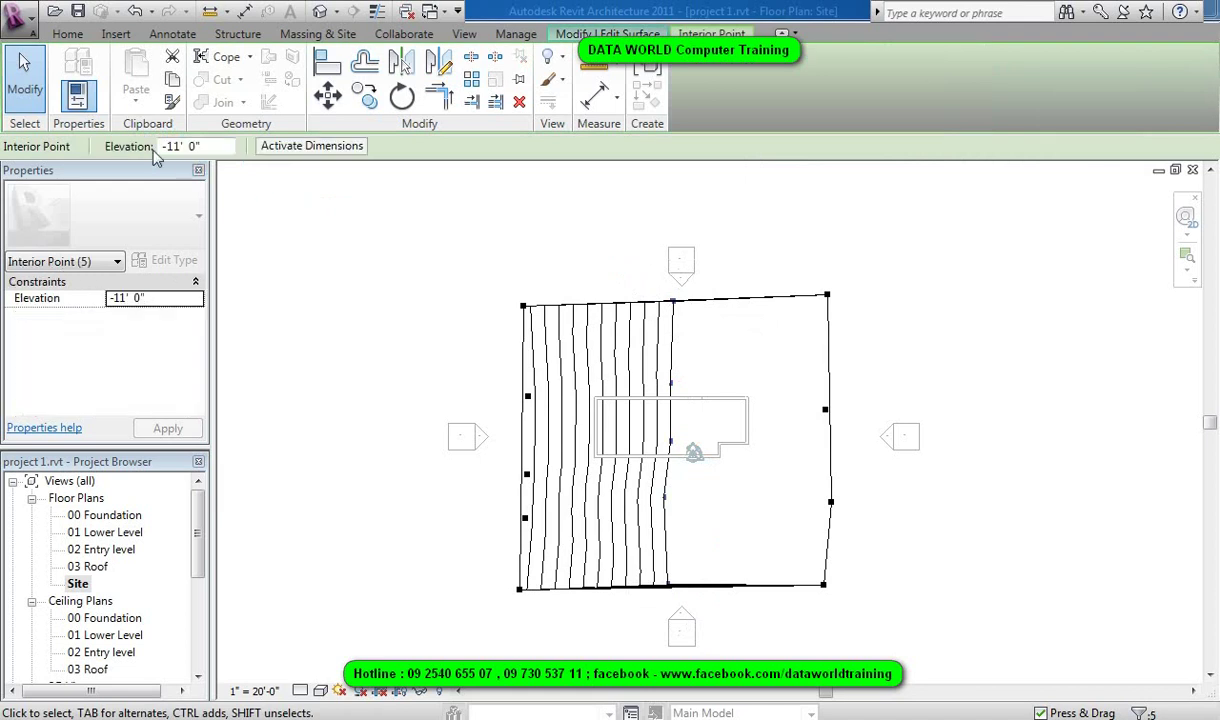
pyautogui.click(177, 146)
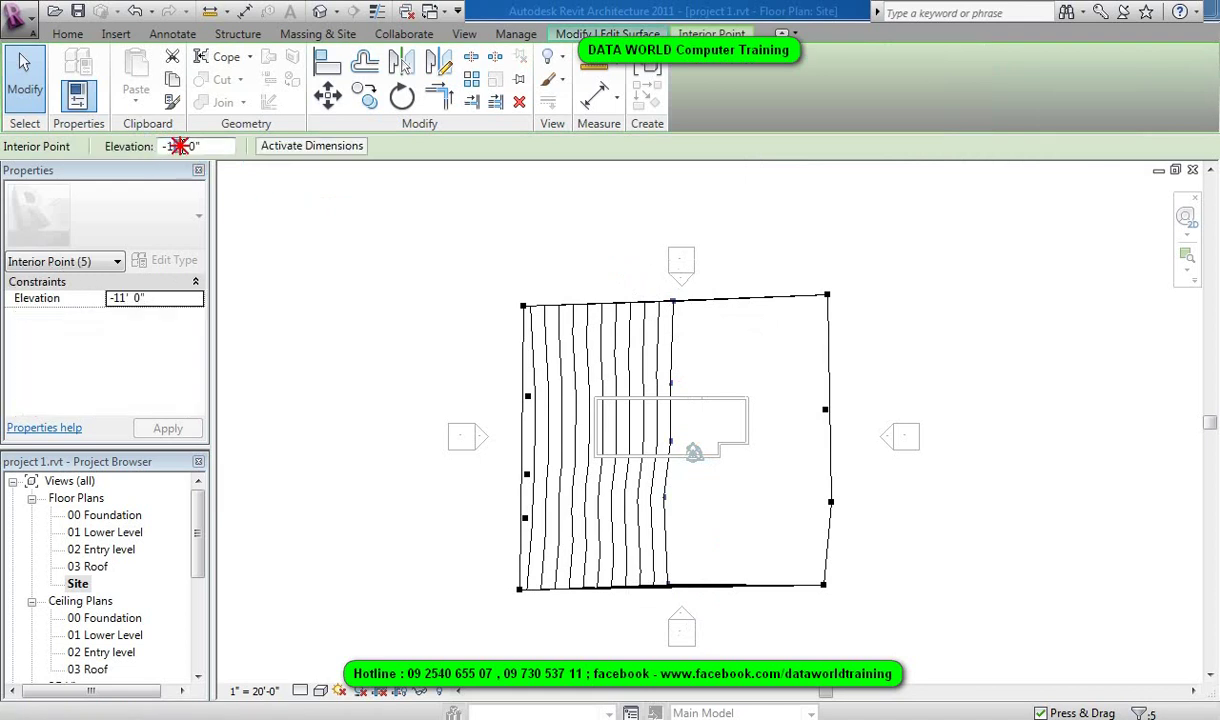
pyautogui.press('BackSpace')
pyautogui.write('0')
pyautogui.press('Return')
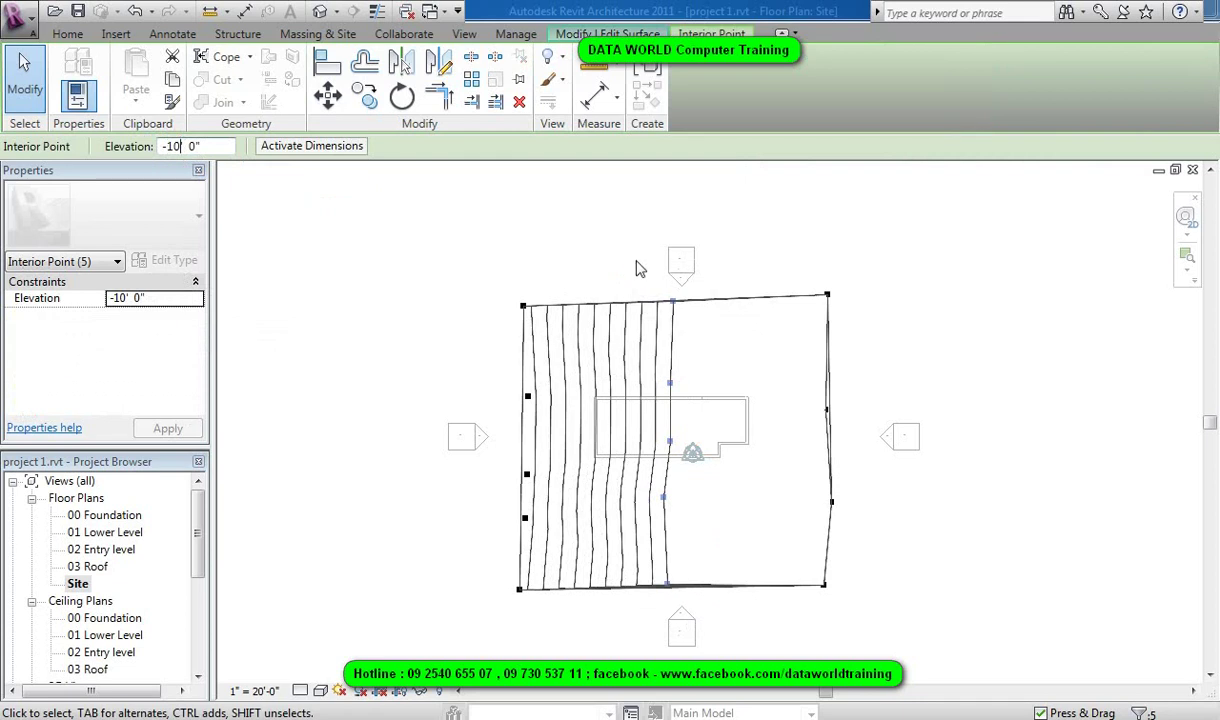
pyautogui.click(24, 66)
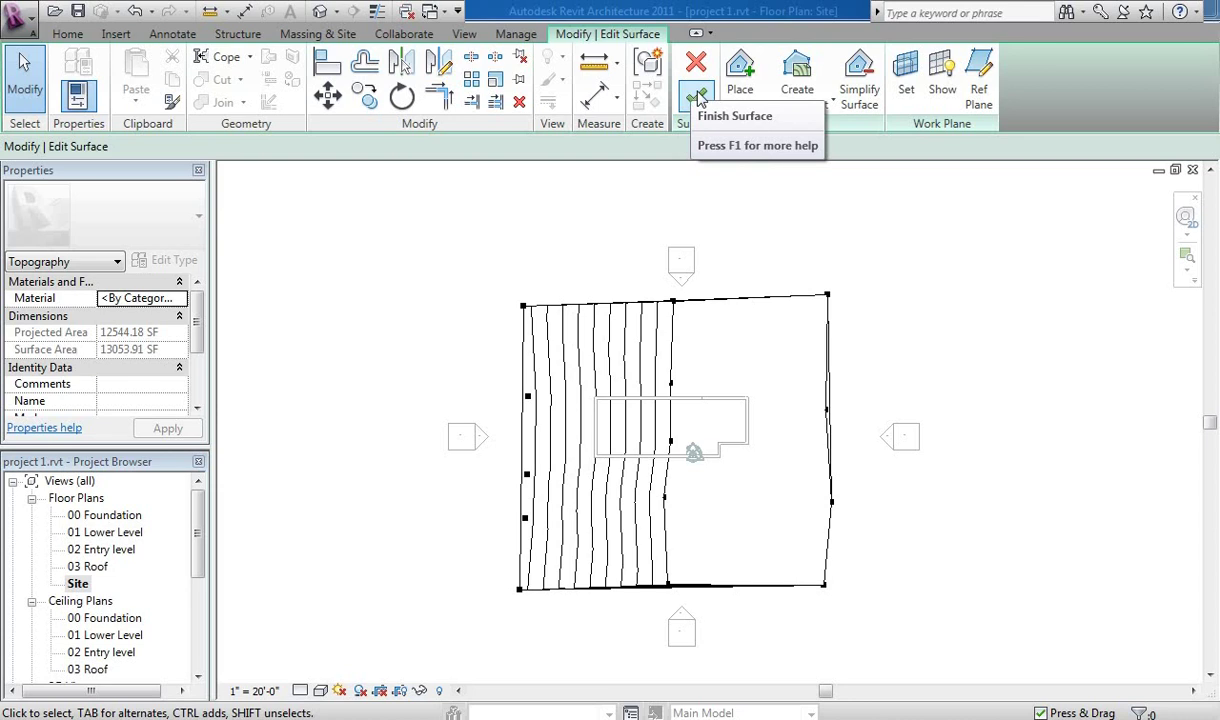
# Step: Finish Surface to complete the contoured toposurface on the Site plan
pyautogui.click(697, 95)
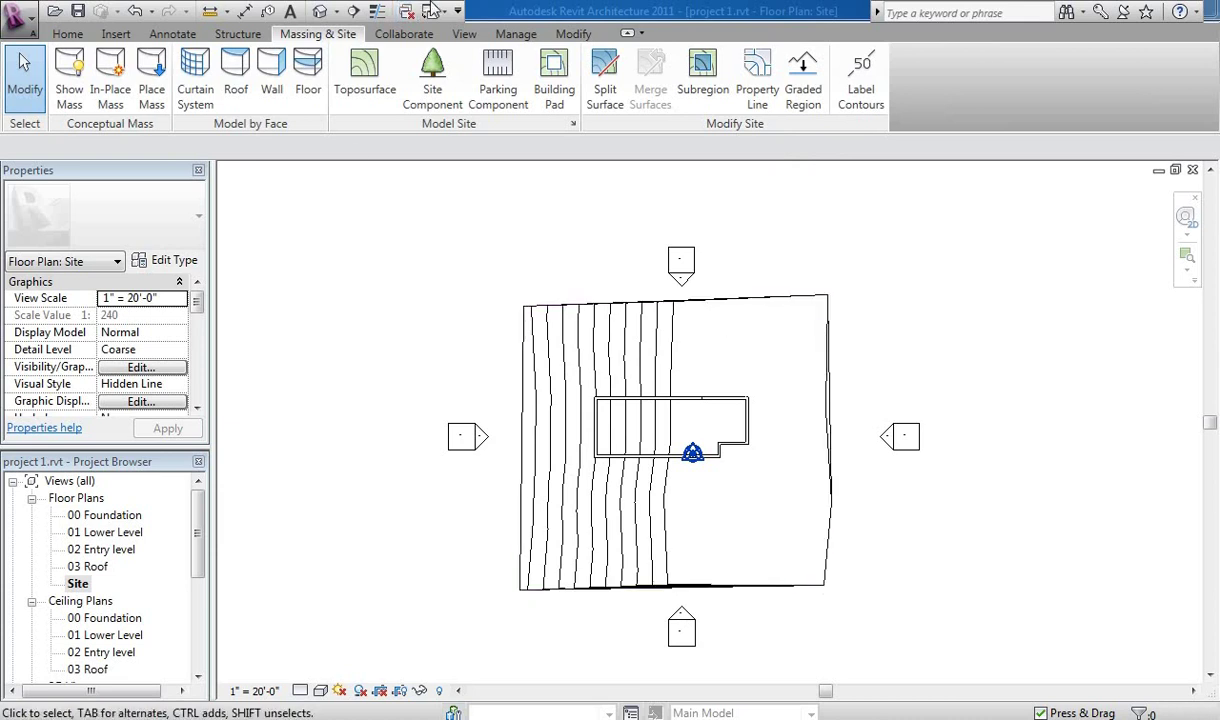
pyautogui.click(320, 13)
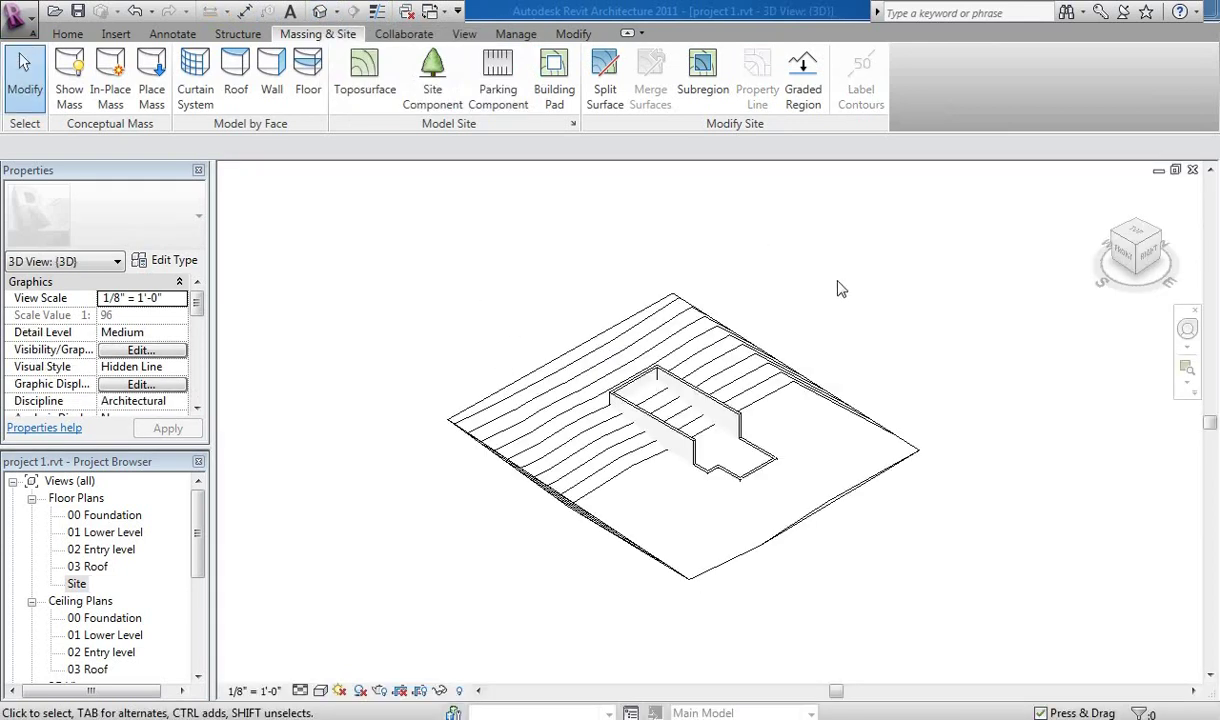
pyautogui.scroll(2, 874, 337)
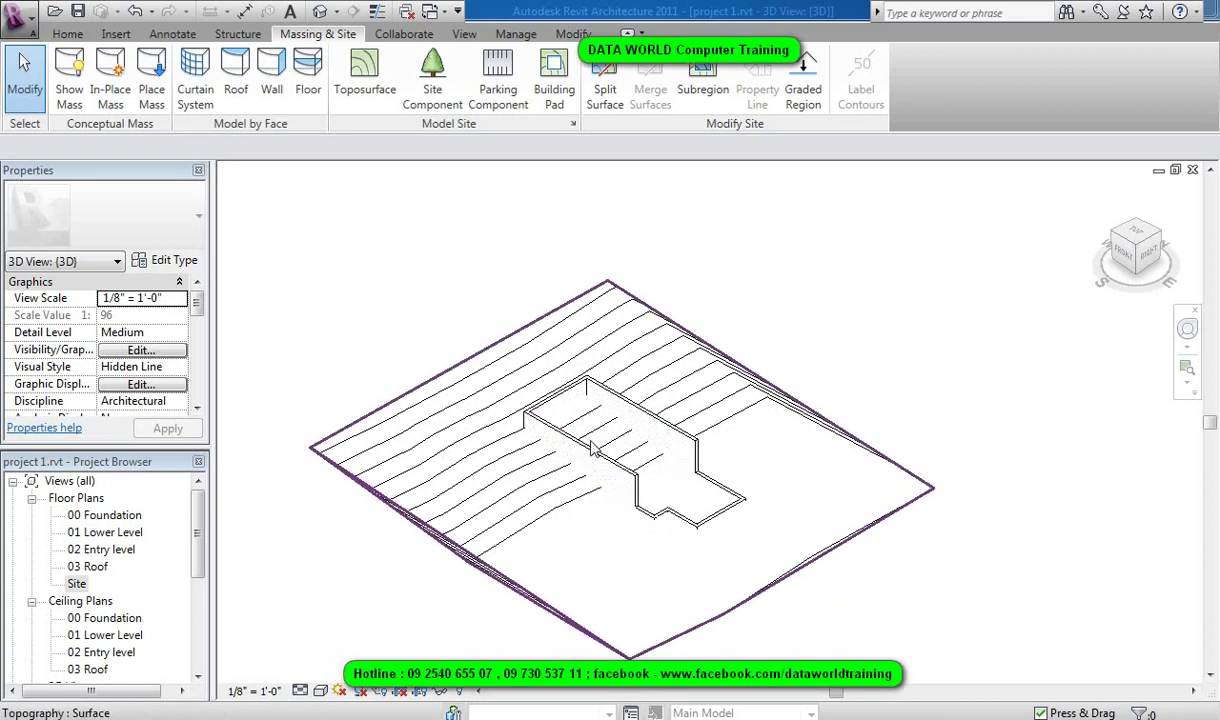
pyautogui.hotkey('ctrl', 'z')
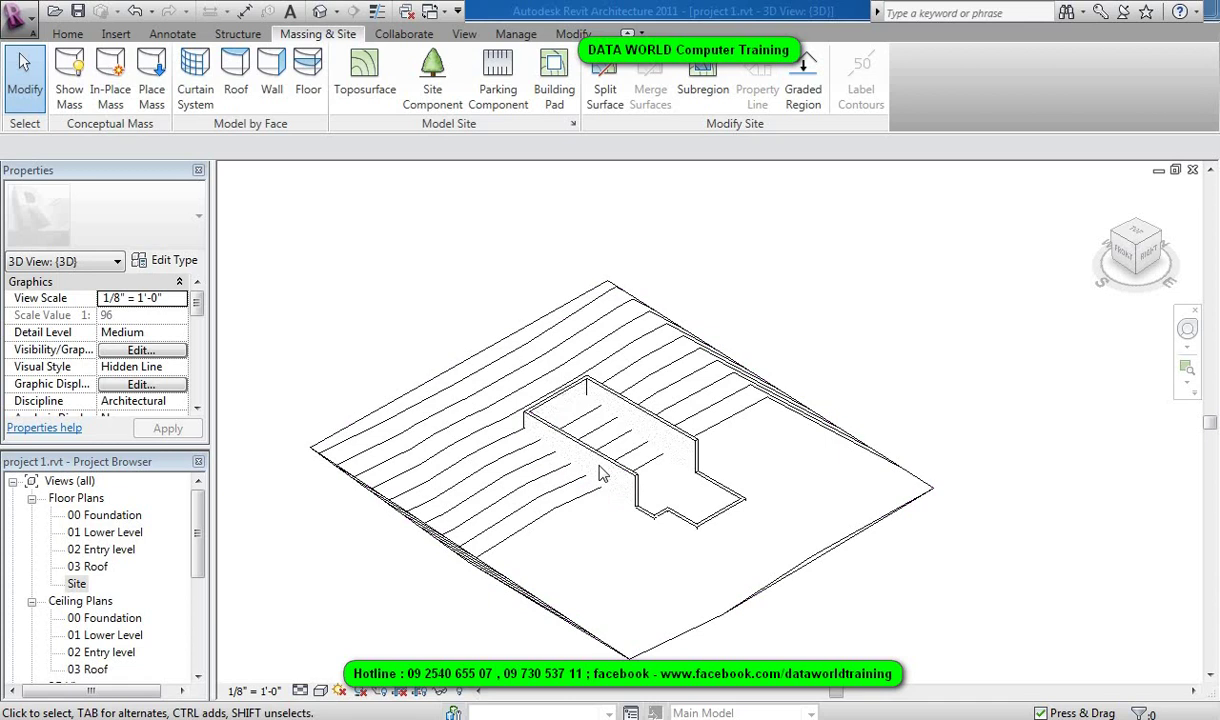
pyautogui.doubleClick(80, 585)
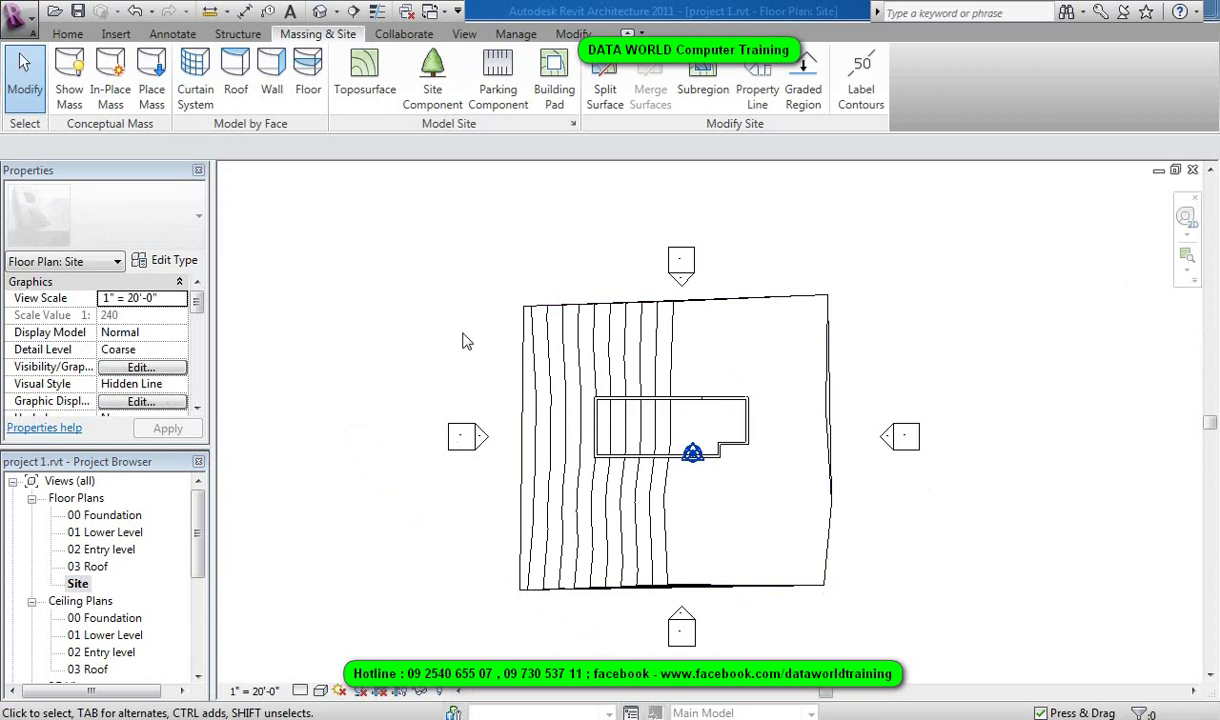
# Step: Start a building pad on level 00 Foundation using the Line draw tool
pyautogui.click(553, 82)
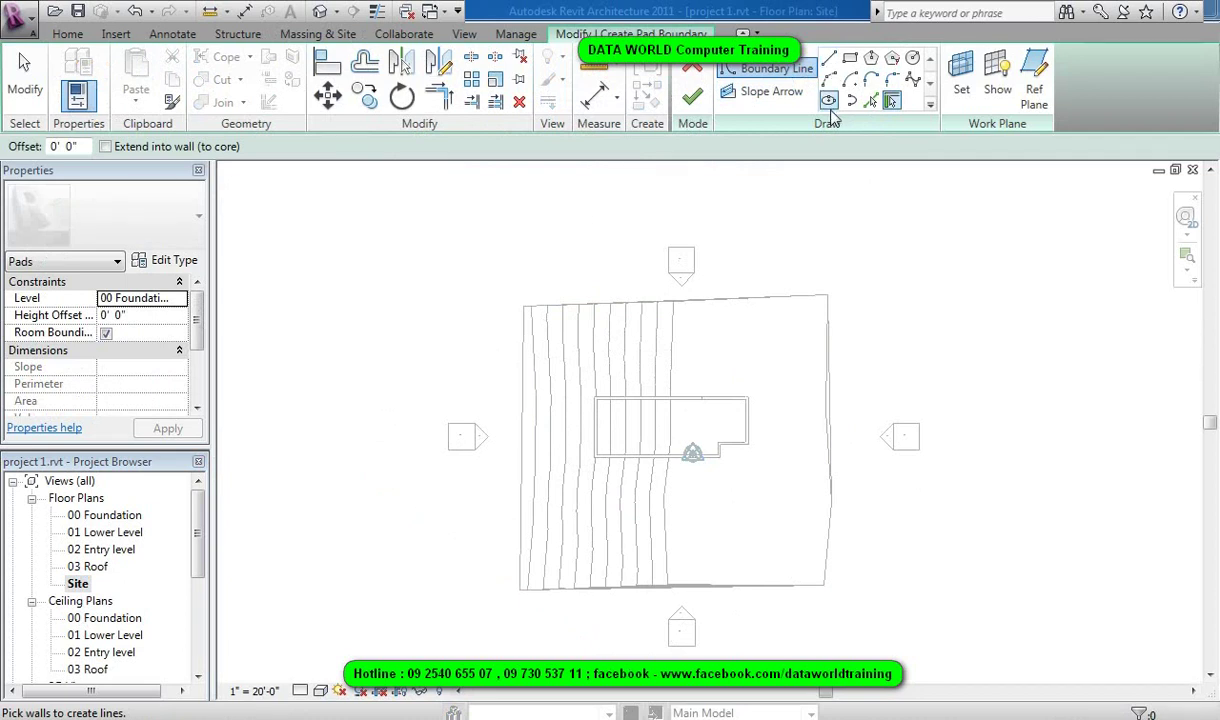
pyautogui.click(600, 409)
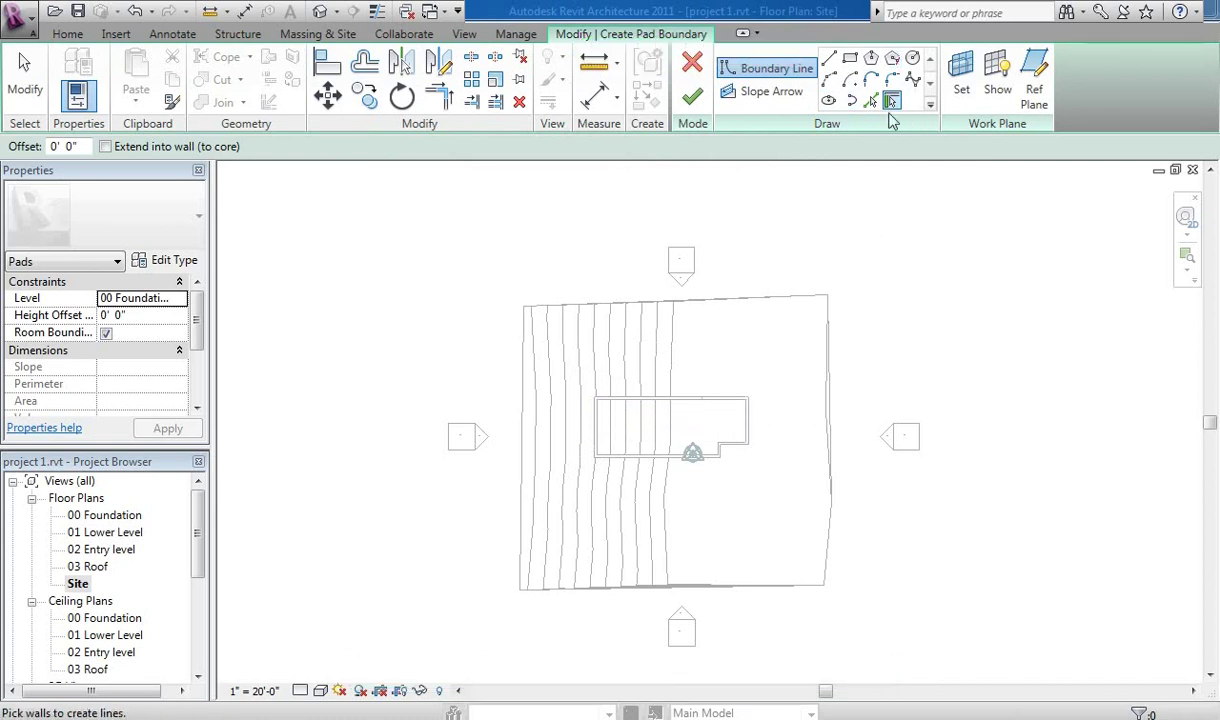
pyautogui.click(829, 64)
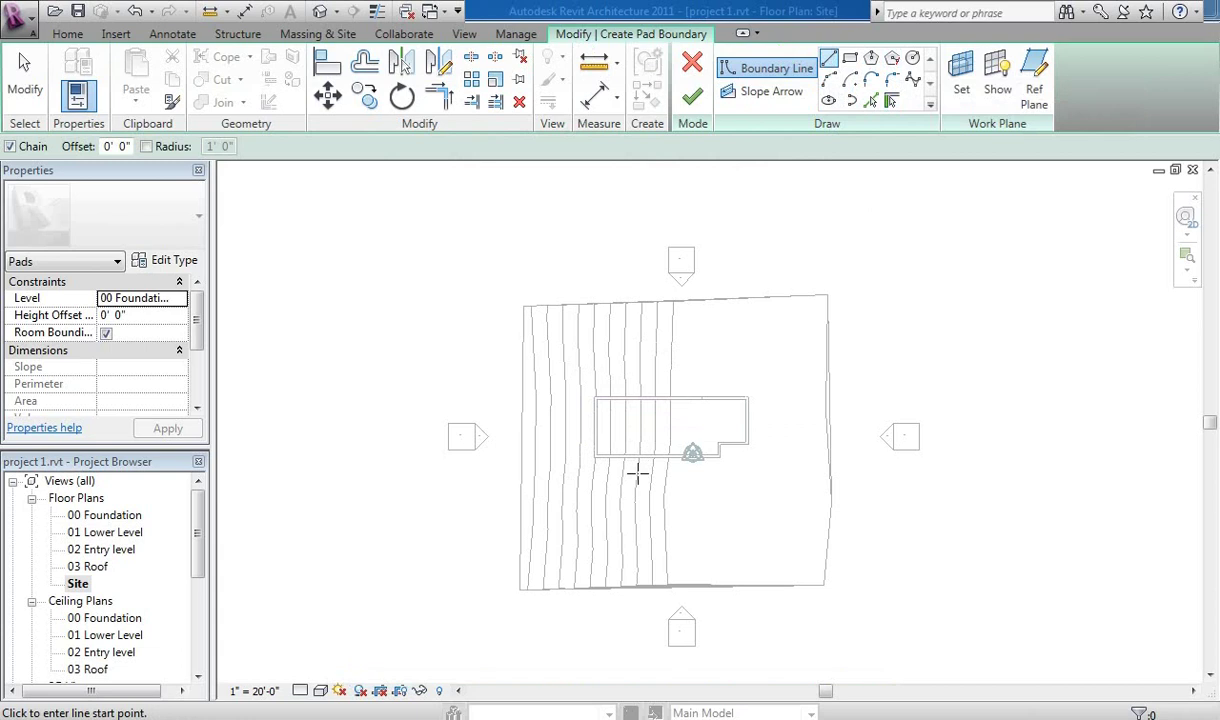
pyautogui.scroll(2, 637, 475)
pyautogui.scroll(3, 575, 373)
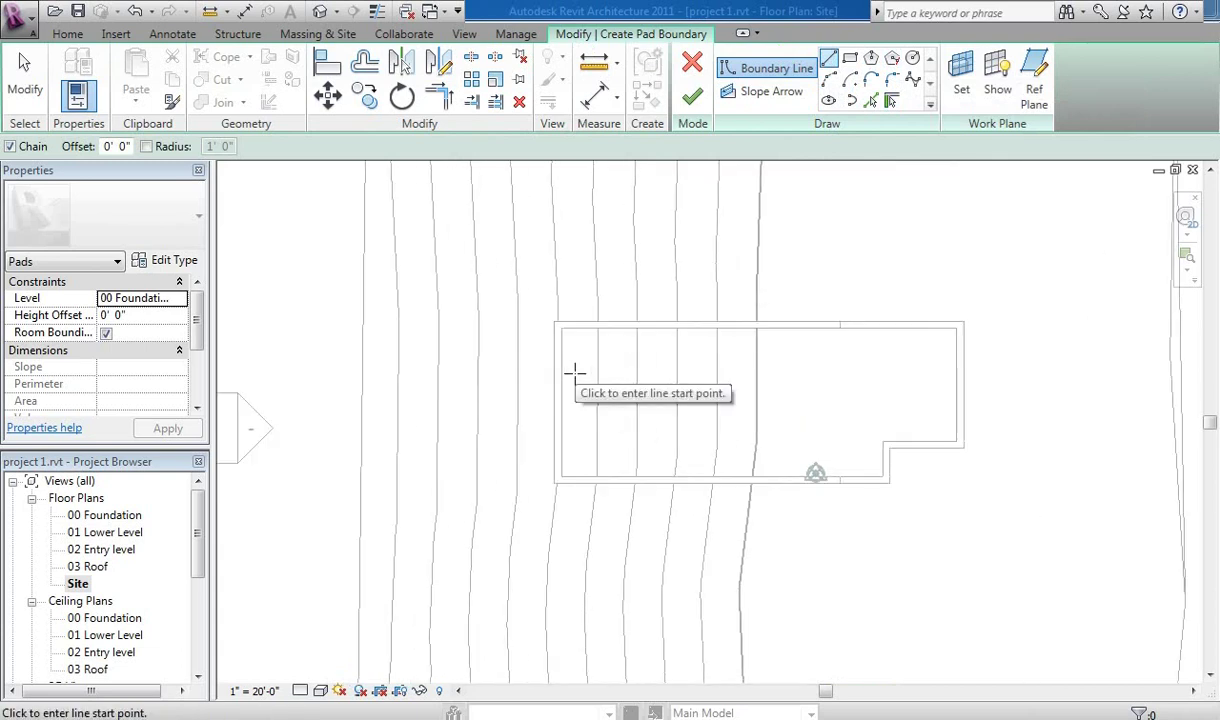
pyautogui.scroll(1, 545, 313)
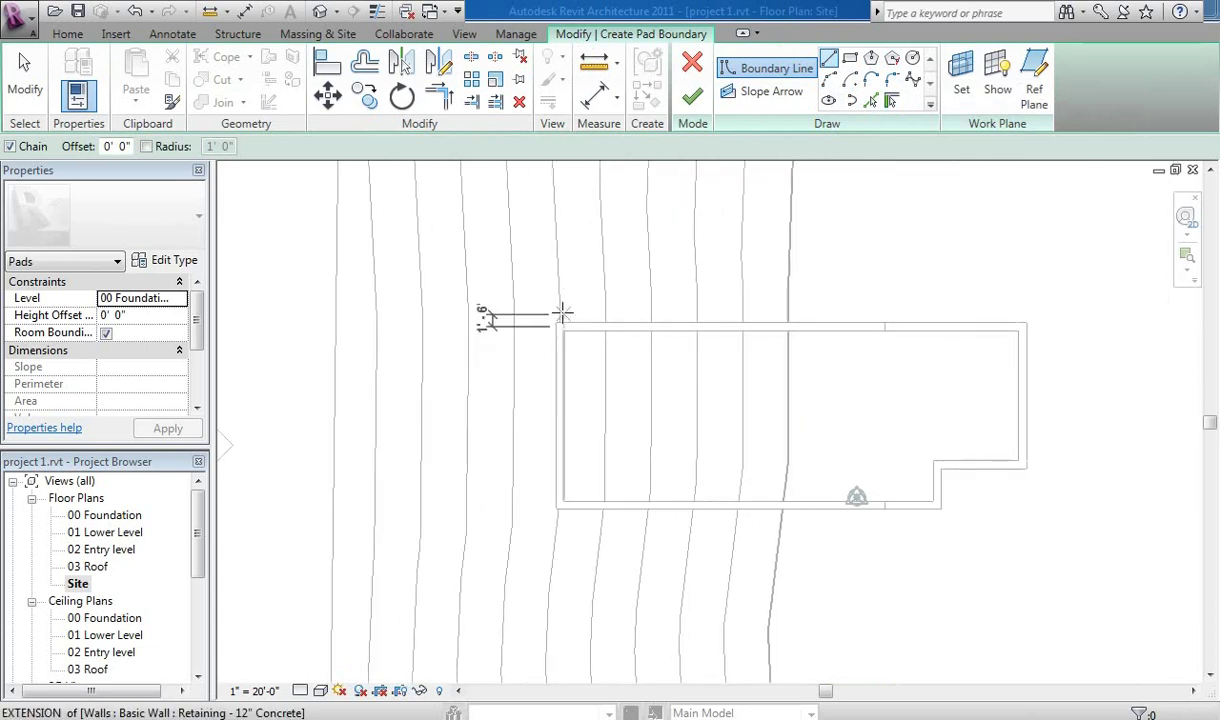
# Step: Trace the closed pad boundary along the walls: 58', 18', 10'-6", 5', 47'-6", 23' edges
pyautogui.click(554, 322)
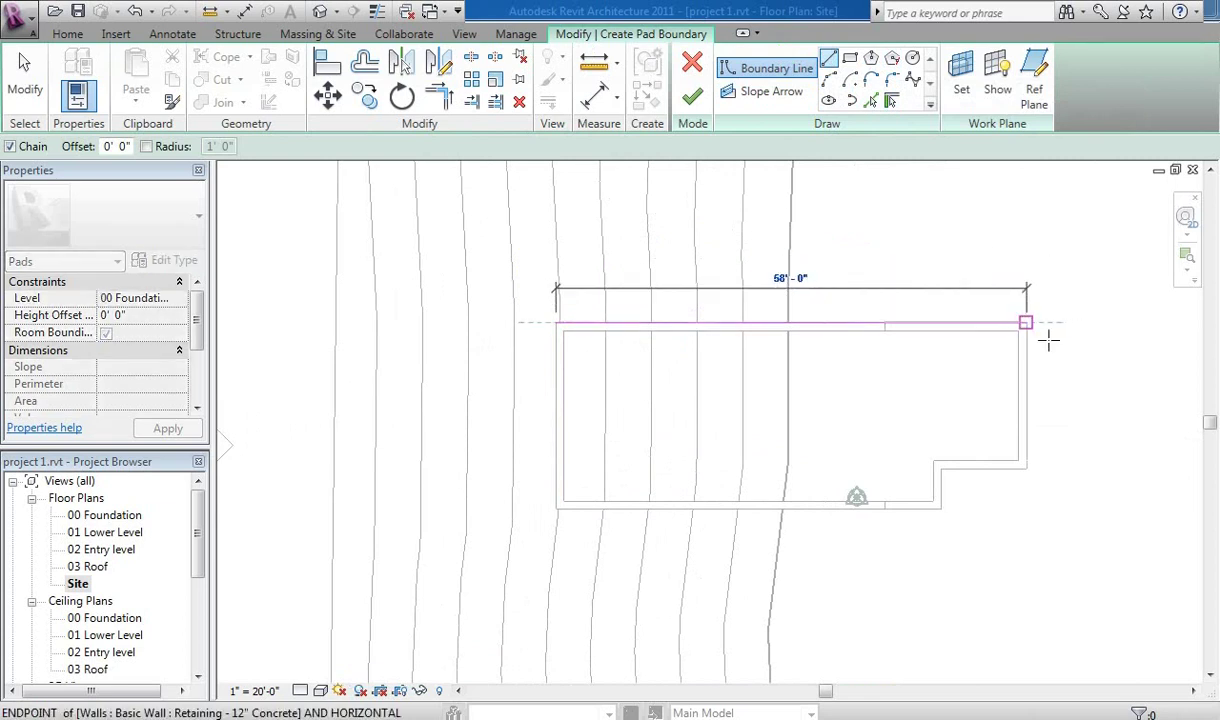
pyautogui.click(1025, 322)
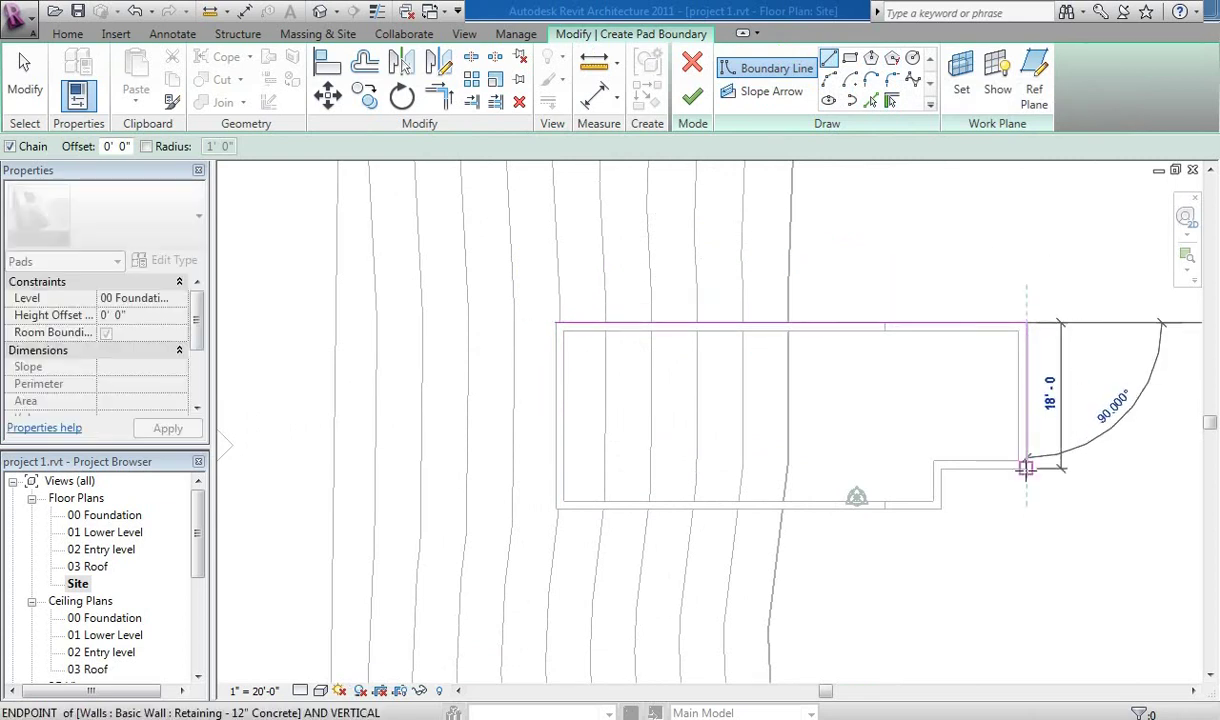
pyautogui.click(1027, 470)
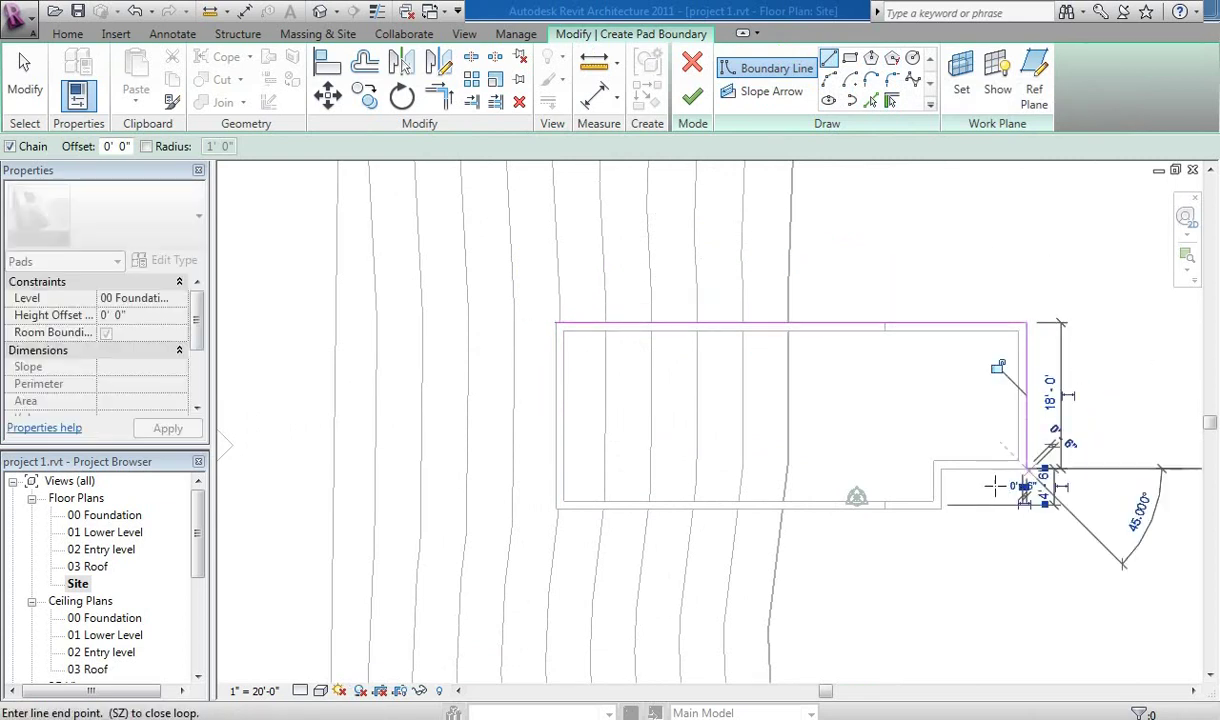
pyautogui.click(940, 467)
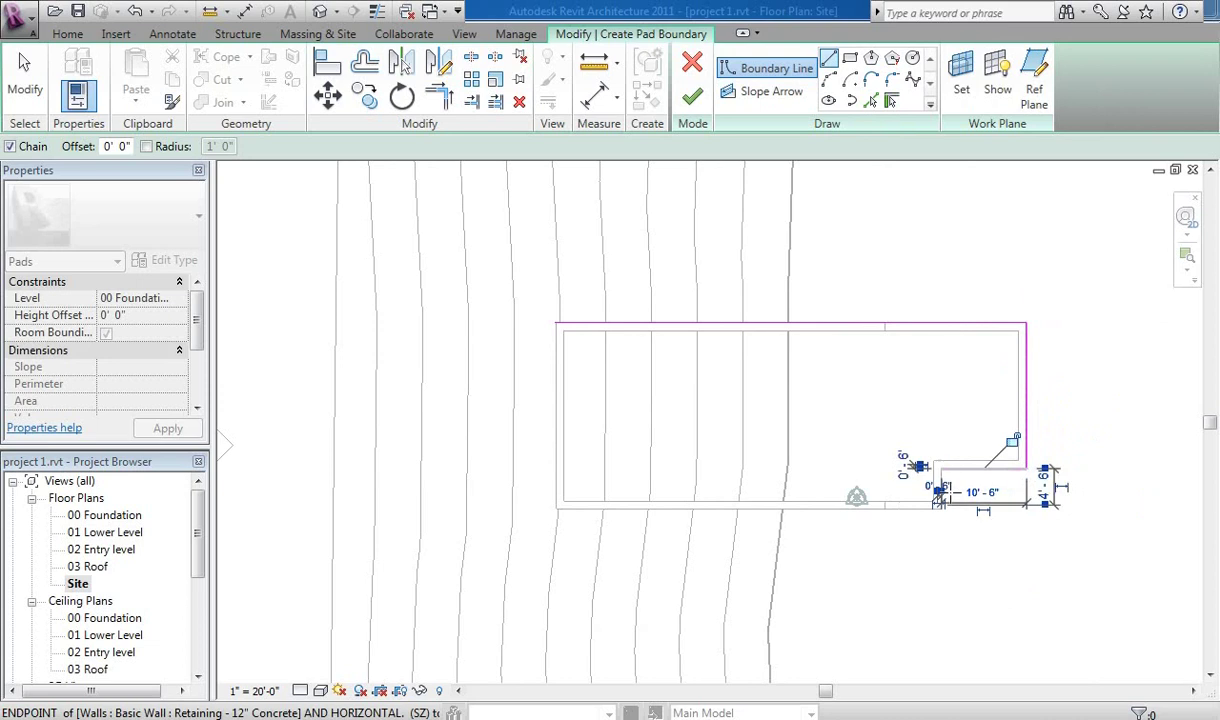
pyautogui.click(940, 509)
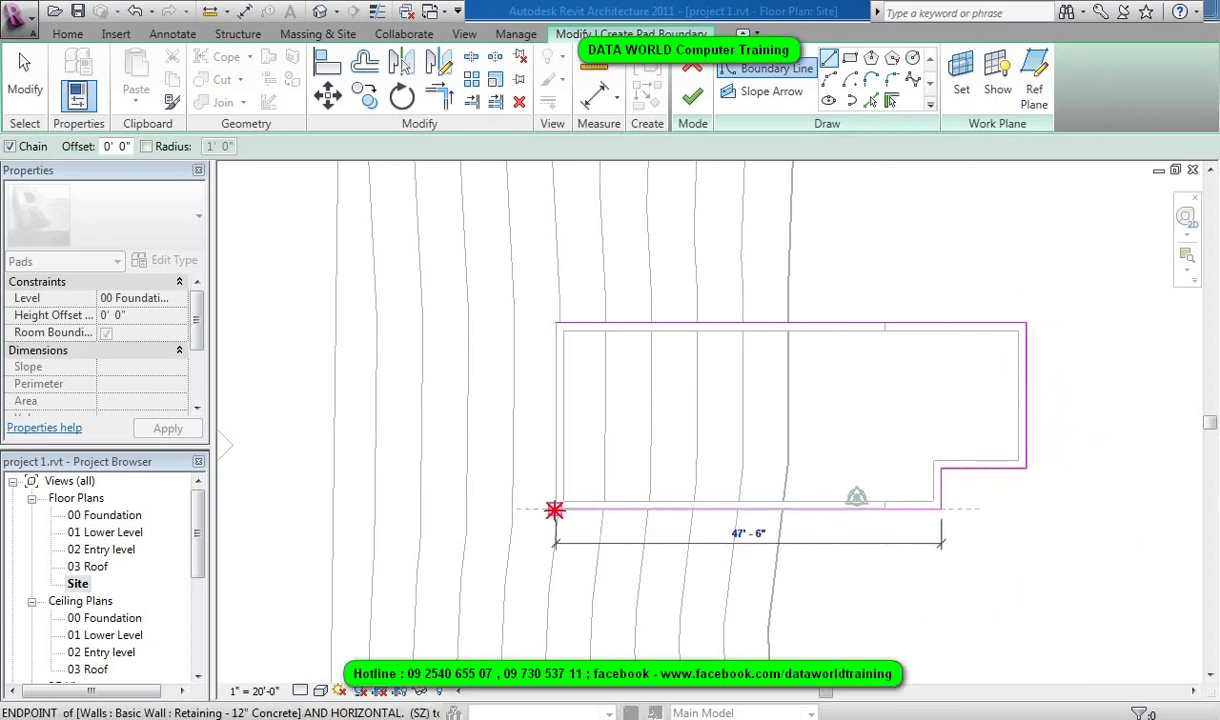
pyautogui.click(555, 510)
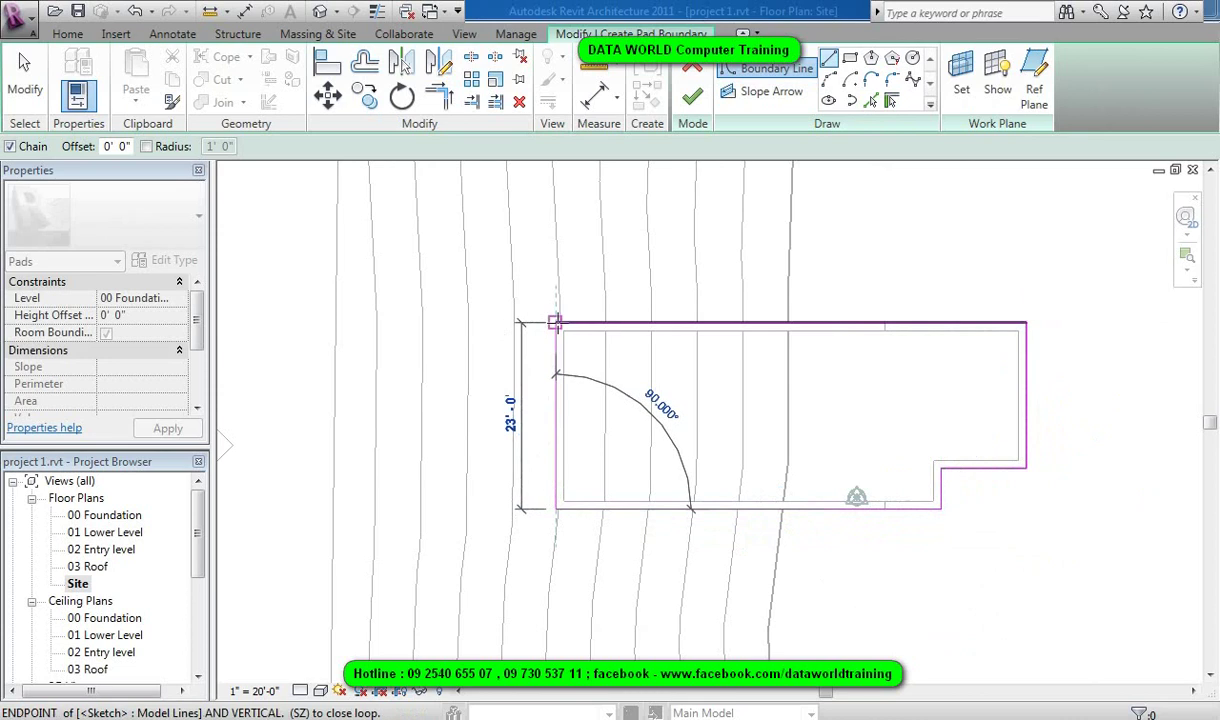
pyautogui.click(555, 322)
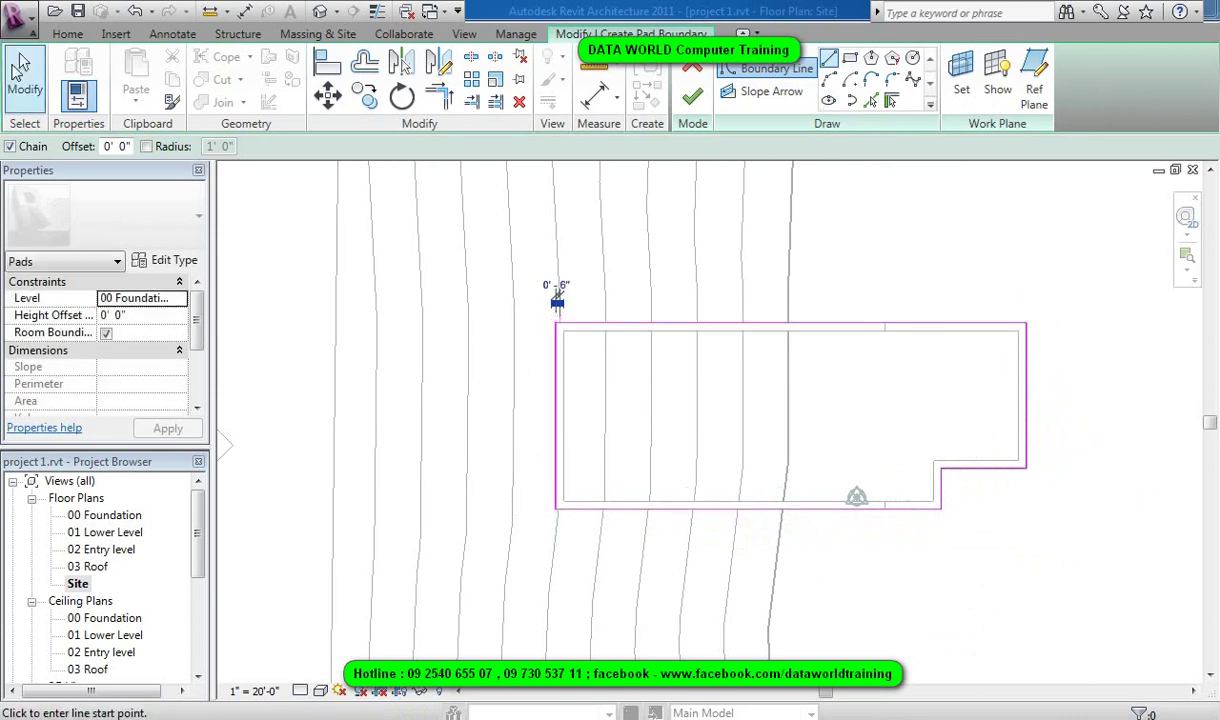
pyautogui.click(22, 65)
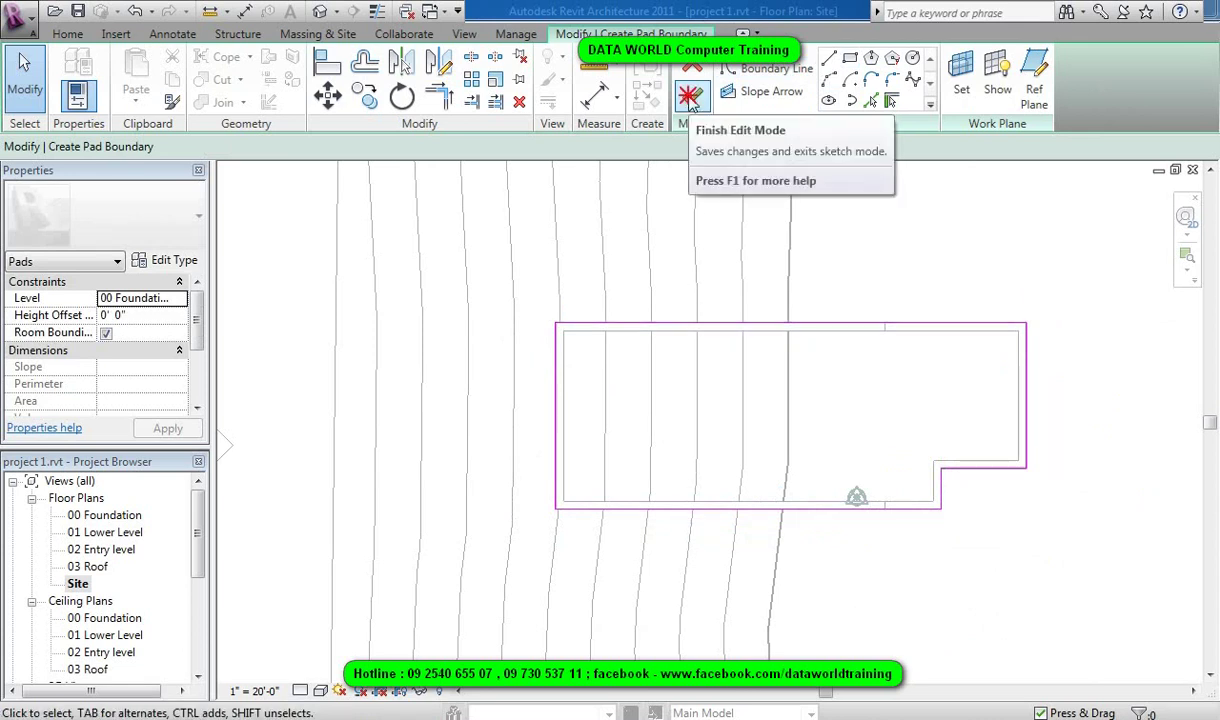
# Step: Finish Pad 1 (1281.50 SF) and view the site in the Default 3D View
pyautogui.click(692, 100)
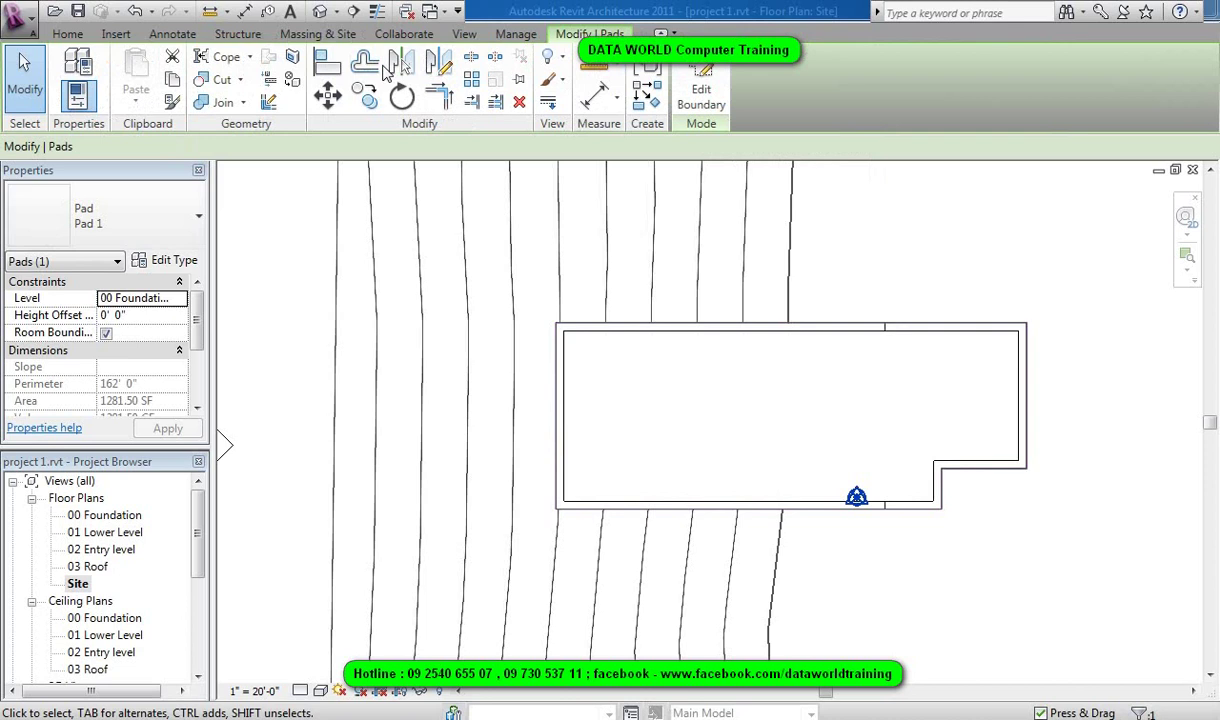
pyautogui.click(320, 13)
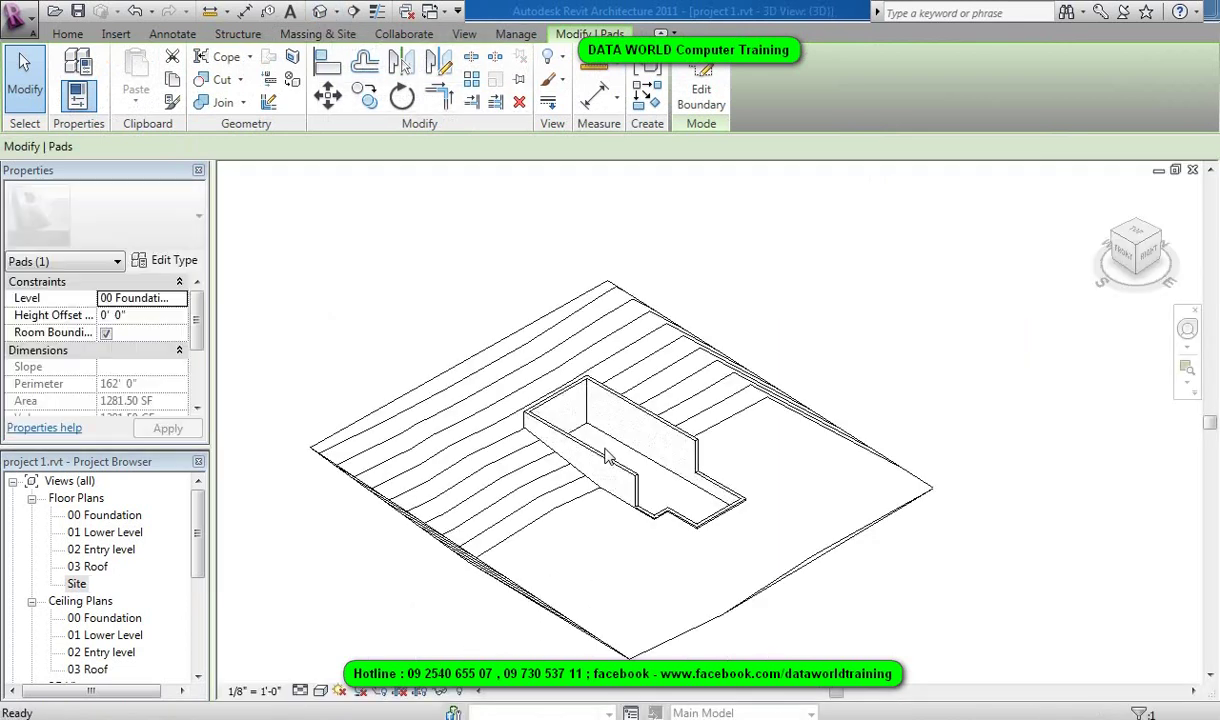